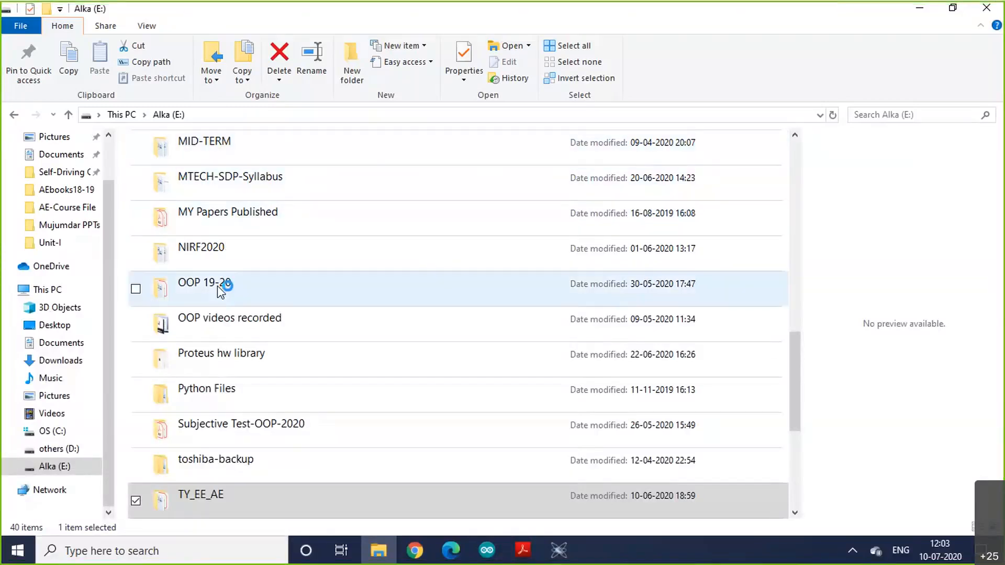
# Step: Open the Rain-Sensor-Library-for-Proteus folder inside Proteus hw library on the E: drive
pyautogui.click(230, 357)
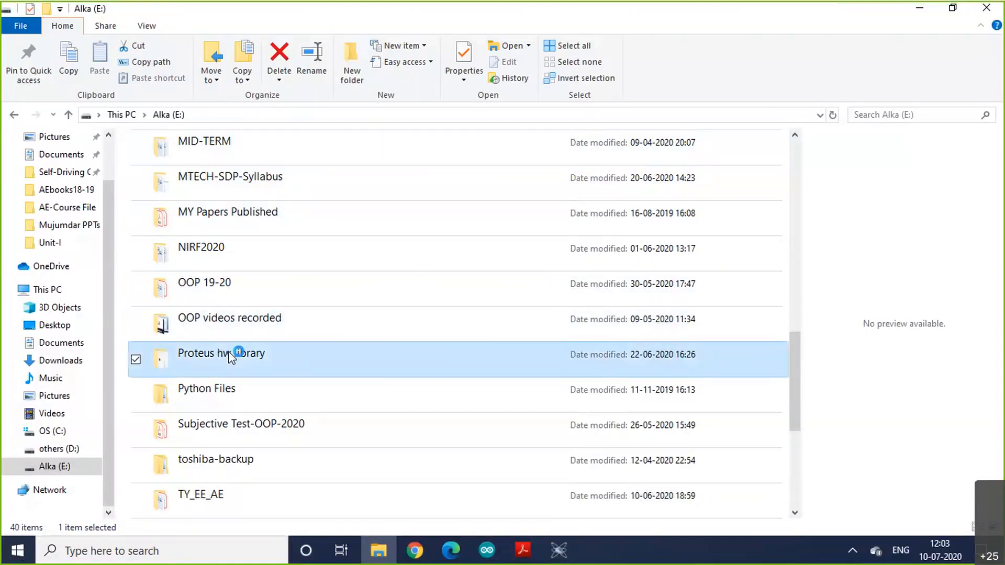
pyautogui.doubleClick(229, 353)
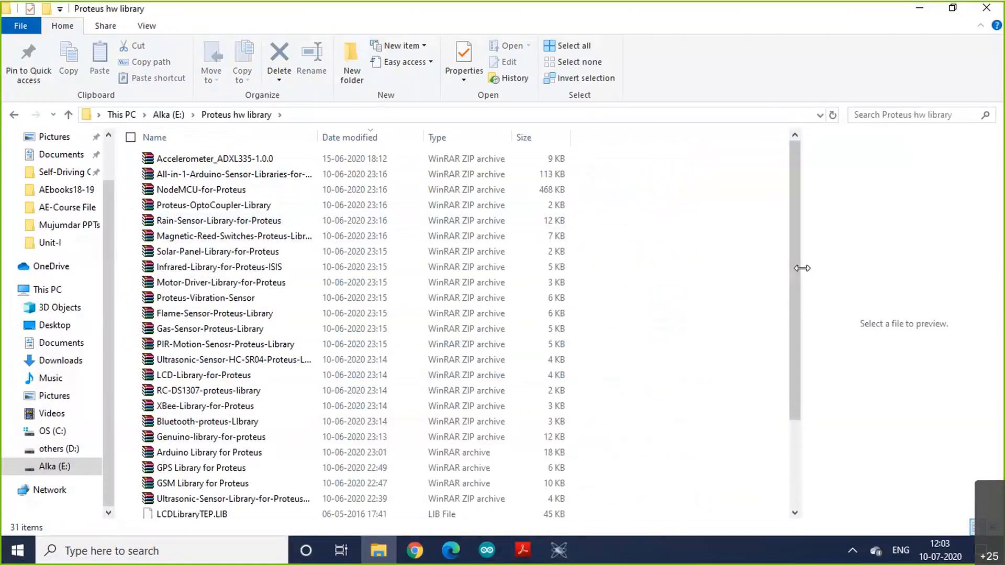
pyautogui.moveTo(802, 268); pyautogui.dragTo(800, 313)
pyautogui.moveTo(794, 393); pyautogui.dragTo(835, 537)
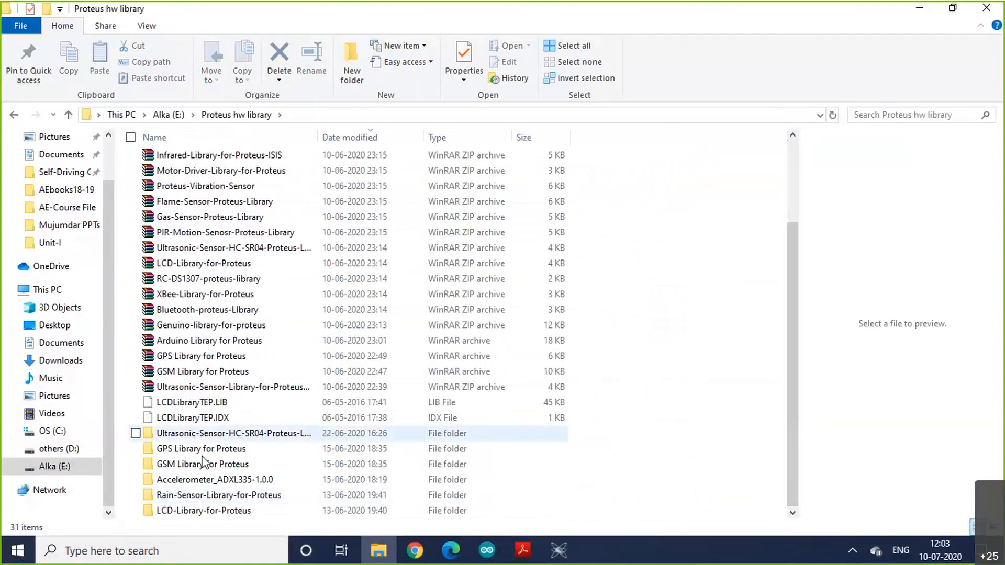
pyautogui.click(256, 498)
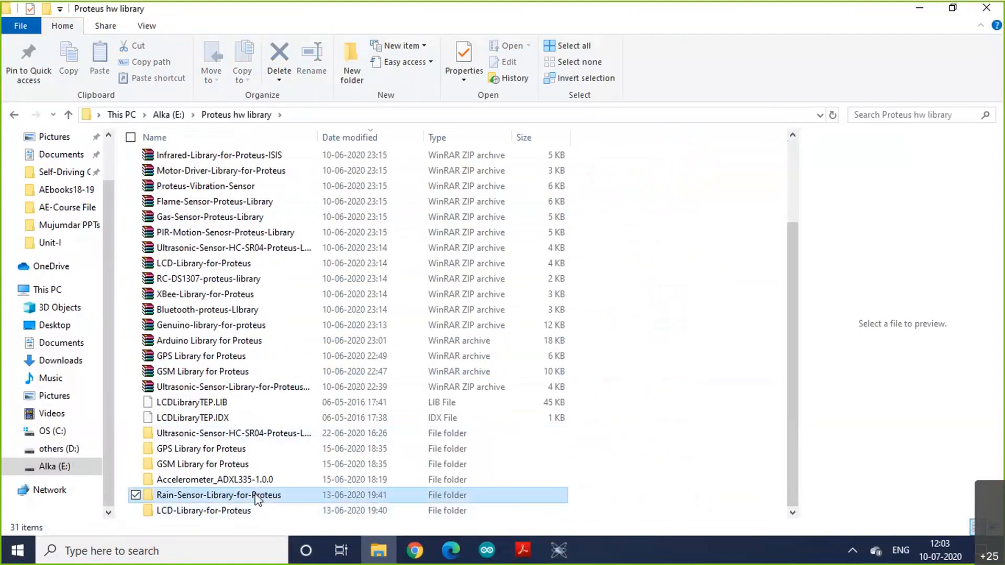
pyautogui.doubleClick(256, 495)
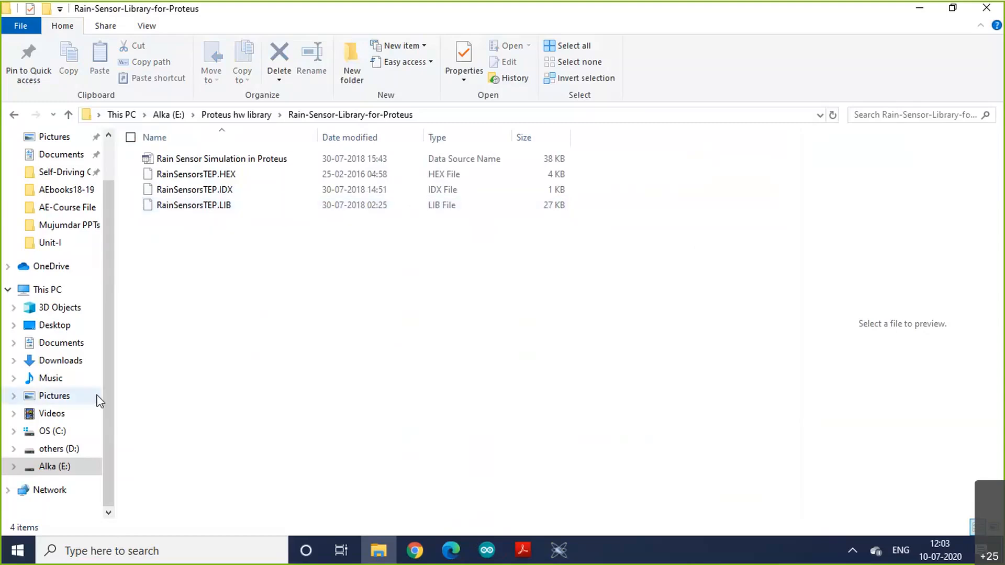
# Step: Go to the OS (C:) drive and show its hidden items
pyautogui.click(62, 434)
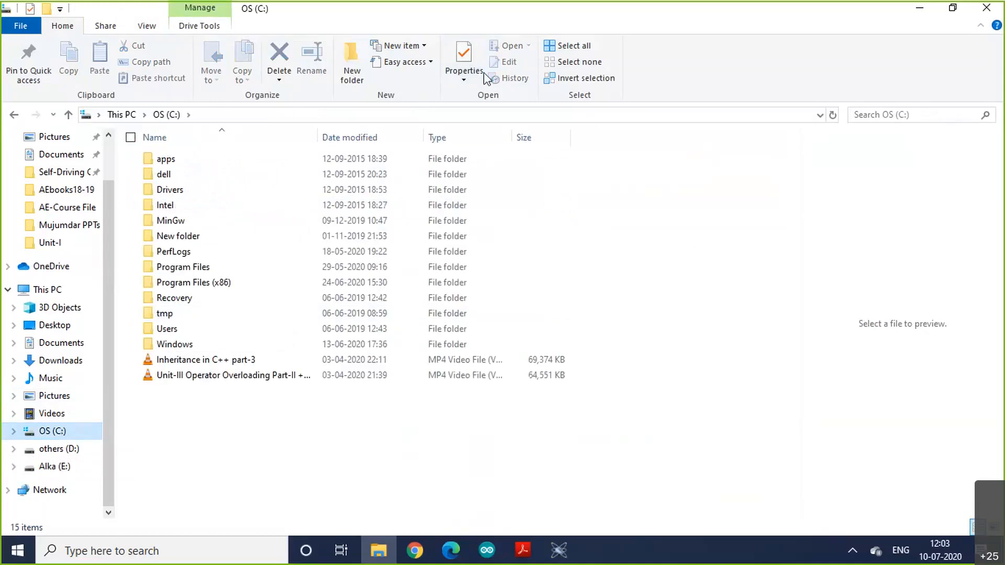
pyautogui.click(146, 27)
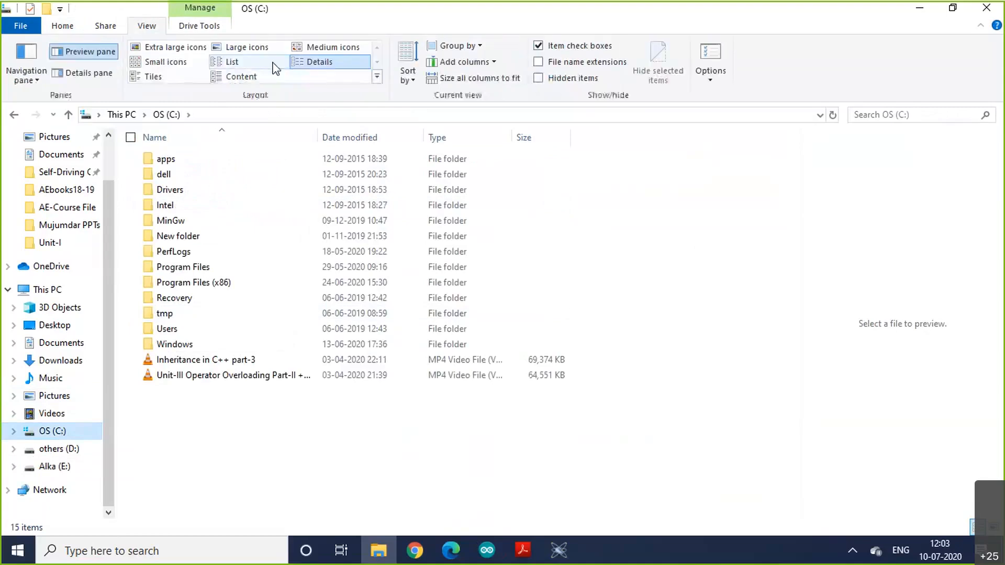
pyautogui.click(538, 78)
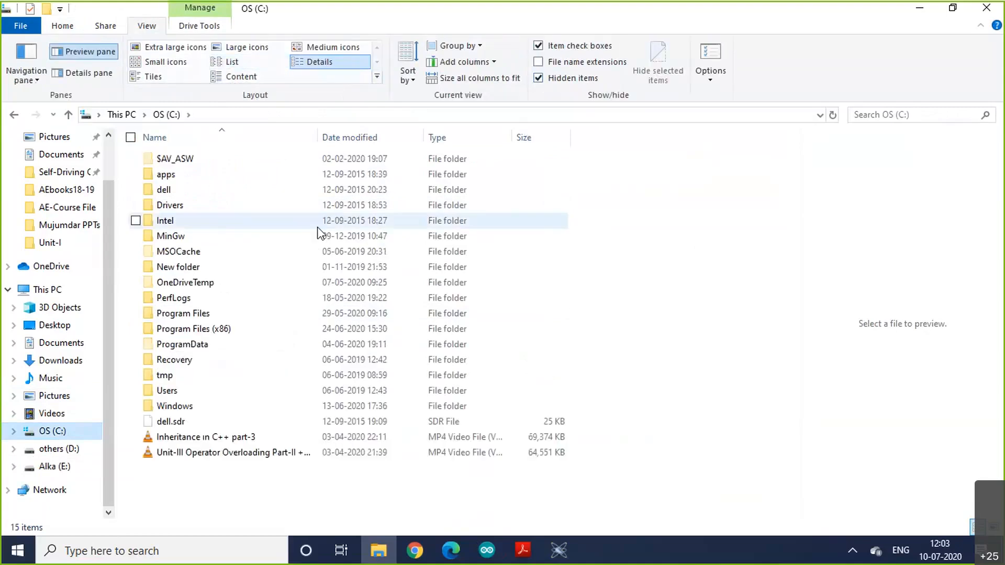
# Step: Open the LIBRARY folder of Proteus 8 Professional under ProgramData, Labcenter Electronics
pyautogui.click(194, 349)
pyautogui.doubleClick(195, 345)
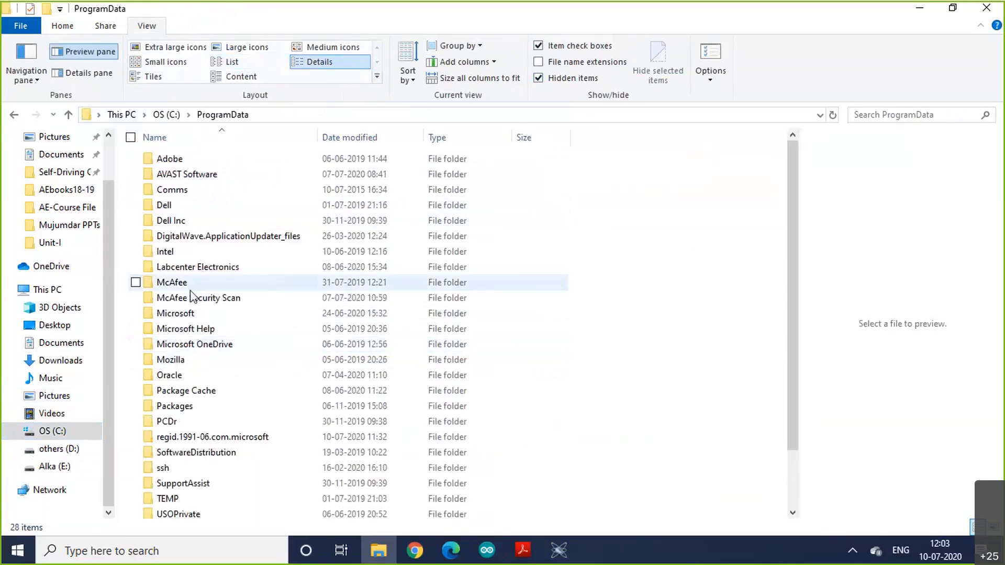
pyautogui.doubleClick(199, 268)
pyautogui.doubleClick(211, 159)
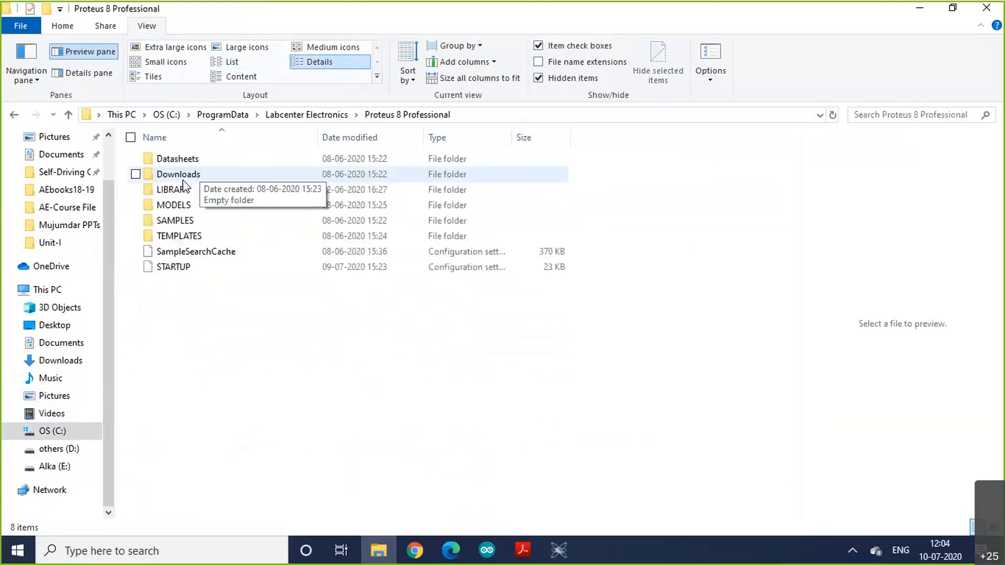
pyautogui.click(183, 191)
pyautogui.doubleClick(183, 190)
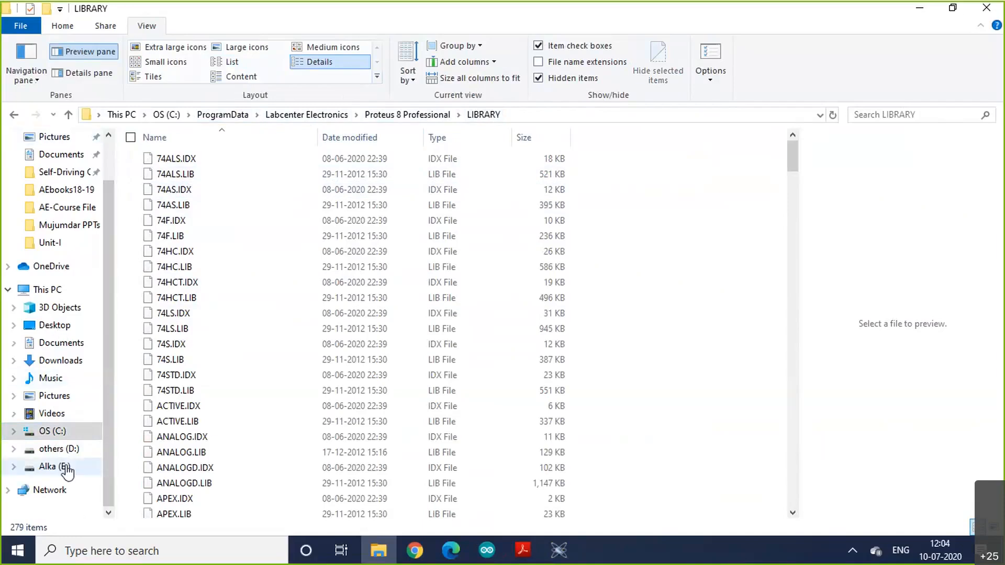
# Step: Open the ultra_dist sketch folder under Arduino, ultrasonic on the E: drive
pyautogui.click(66, 469)
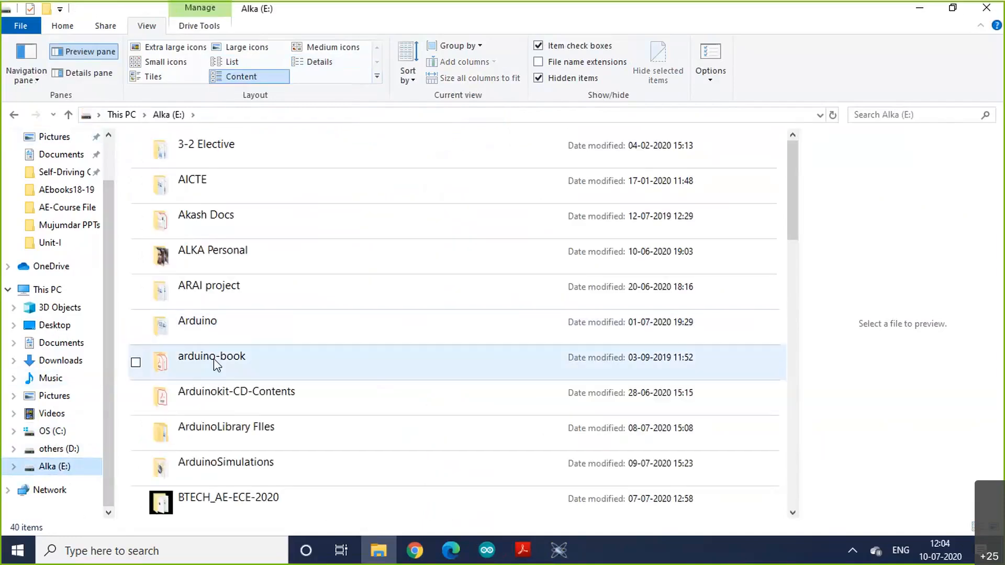
pyautogui.doubleClick(215, 325)
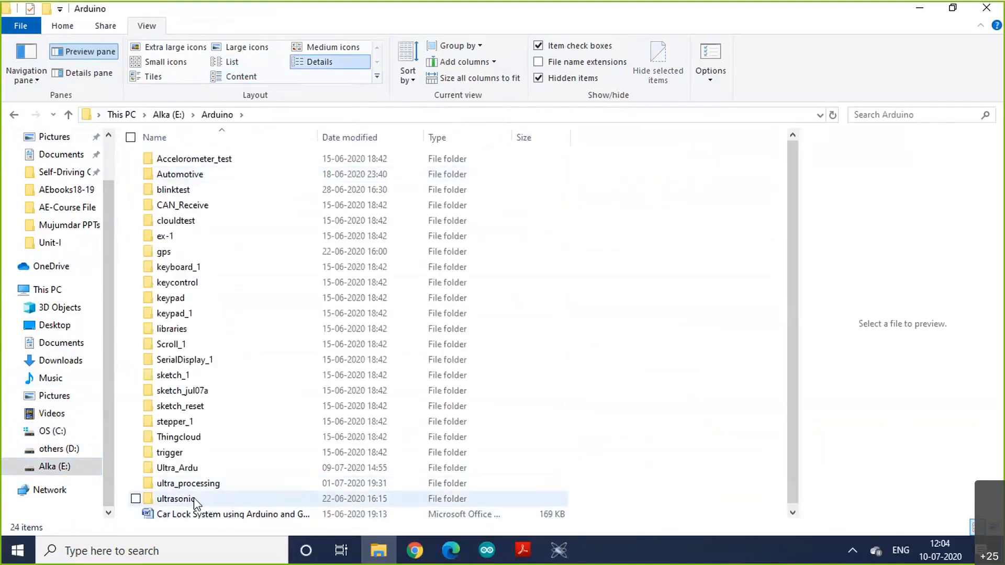
pyautogui.click(194, 500)
pyautogui.doubleClick(195, 501)
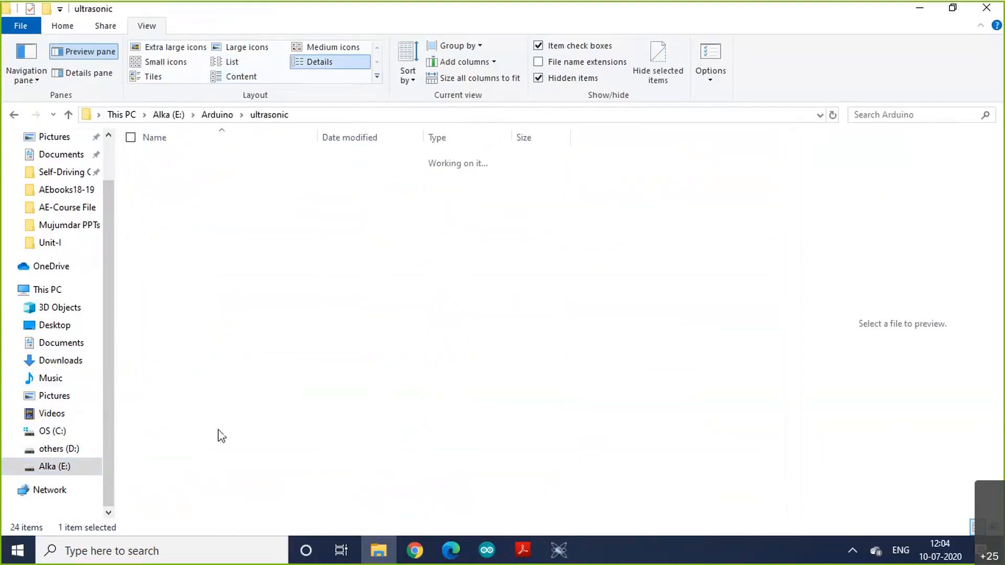
pyautogui.click(181, 166)
pyautogui.doubleClick(180, 167)
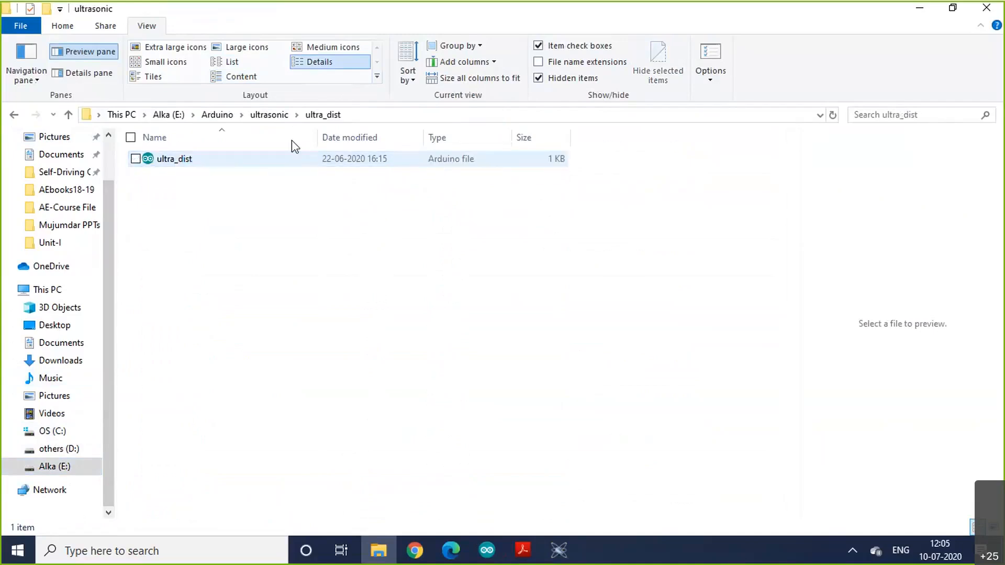
# Step: Return to the Arduino folder and look through its list of sketch folders
pyautogui.click(217, 117)
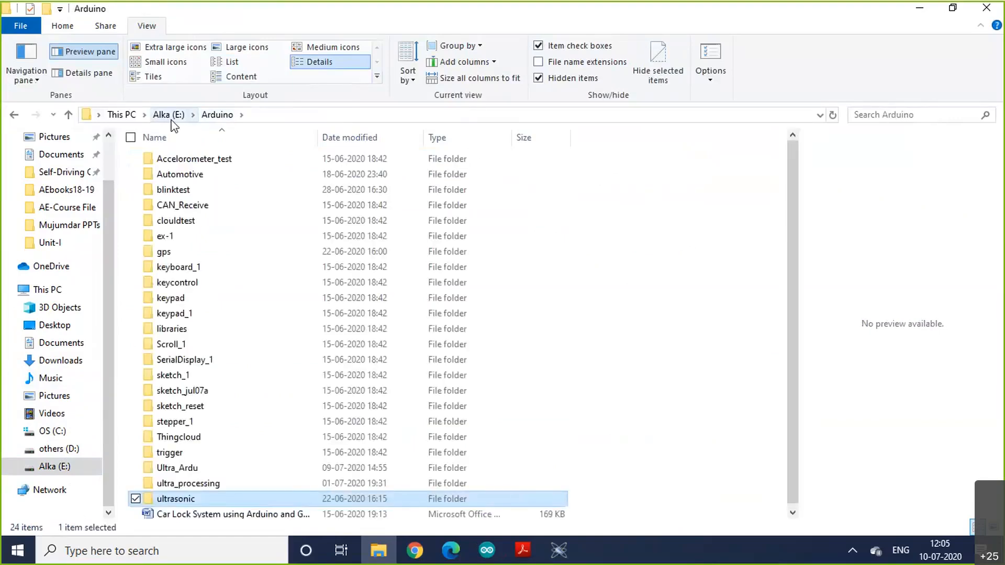
pyautogui.press('Up')
pyautogui.press('Up')
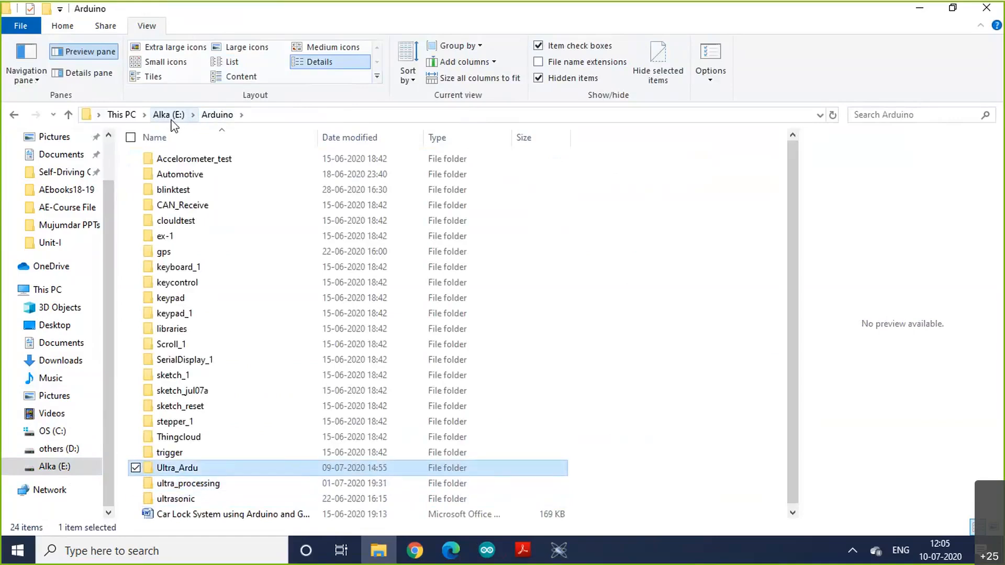
pyautogui.press('Up')
pyautogui.press('Up')
pyautogui.press('Up')
pyautogui.press('Up')
pyautogui.press('Up')
pyautogui.press('Up')
pyautogui.press('Up')
pyautogui.press('Up')
pyautogui.press('Up')
pyautogui.press('Up')
pyautogui.press('Up')
pyautogui.press('Up')
pyautogui.press('Up')
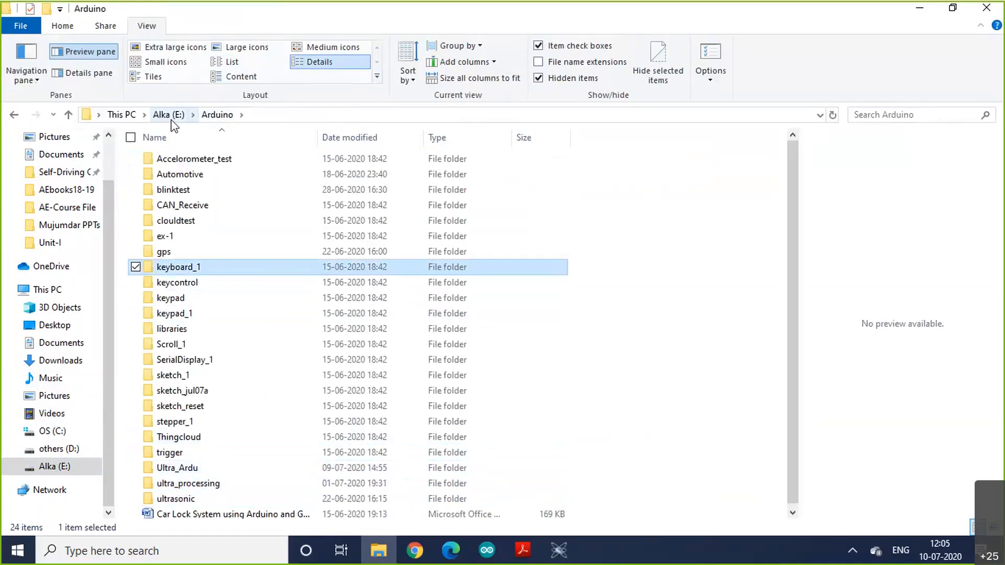
pyautogui.press('Up')
pyautogui.press('Up')
pyautogui.press('Up')
pyautogui.press('Up')
pyautogui.press('Up')
pyautogui.press('Up')
pyautogui.press('Up')
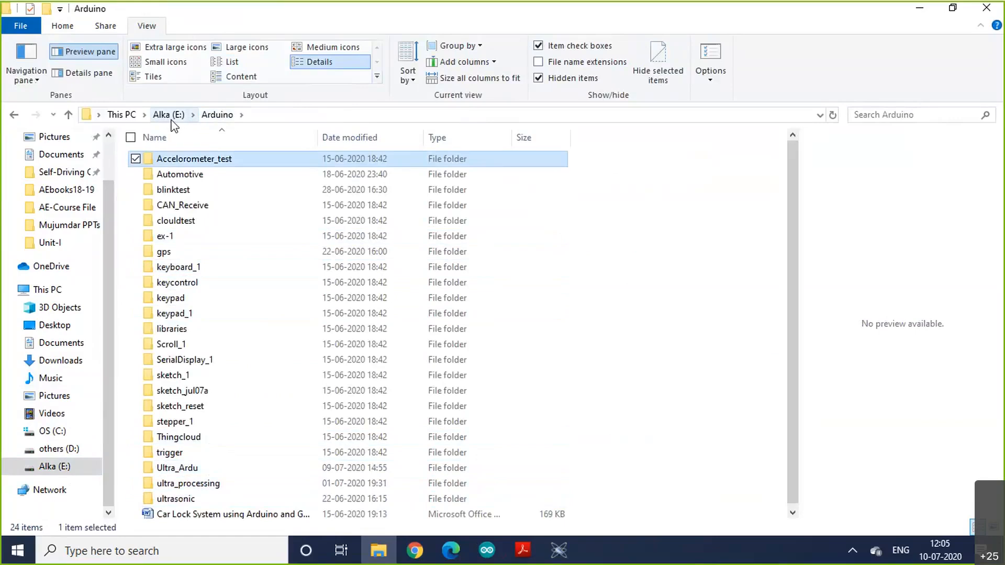
pyautogui.press('Down')
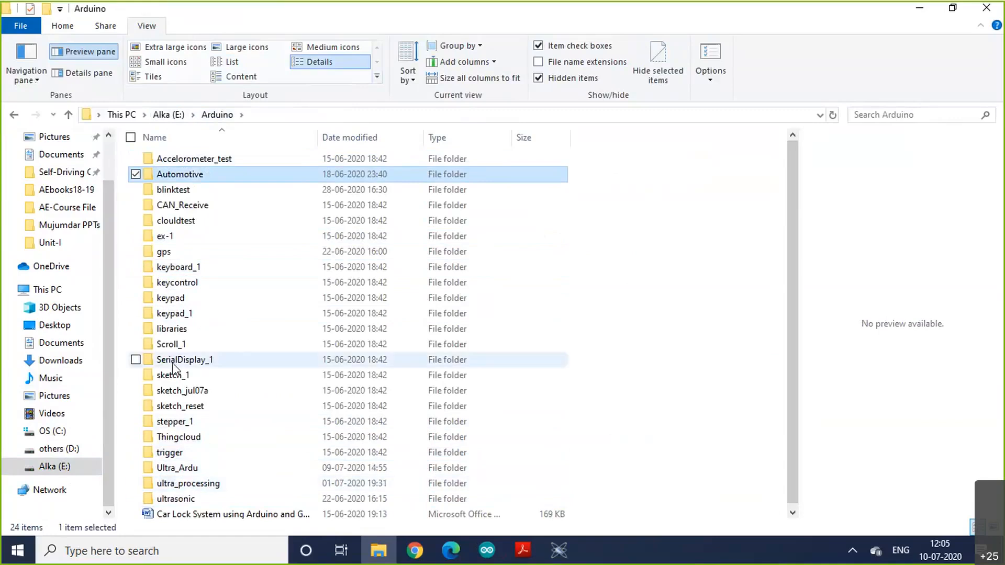
# Step: Go back to the root of the E: drive and open the Proteus hw library folder
pyautogui.click(172, 118)
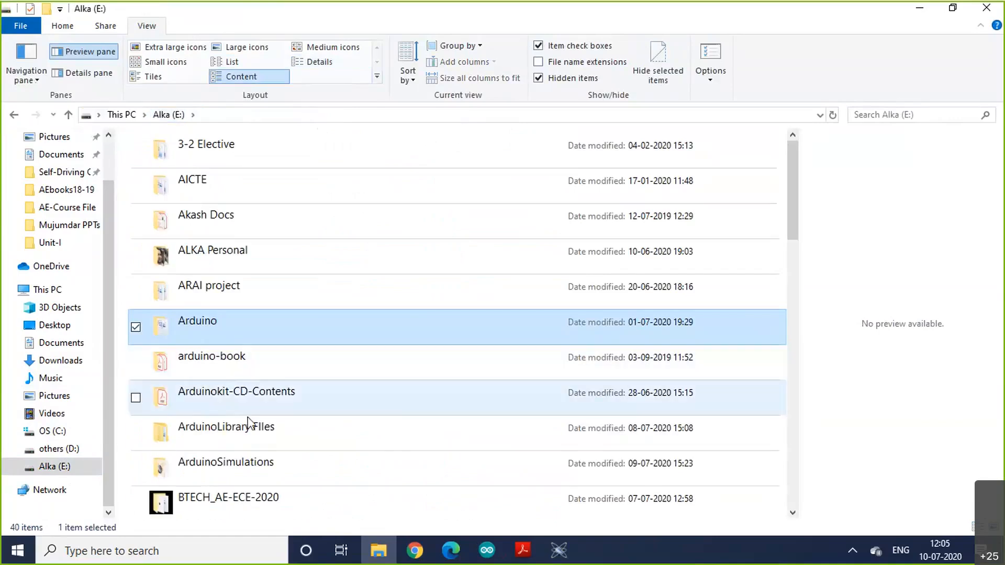
pyautogui.click(233, 469)
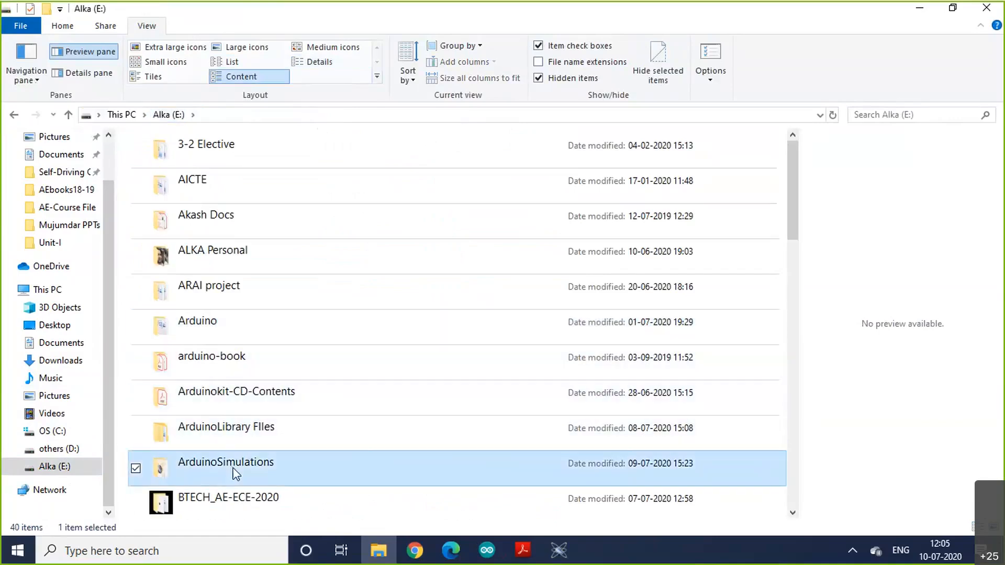
pyautogui.press('p')
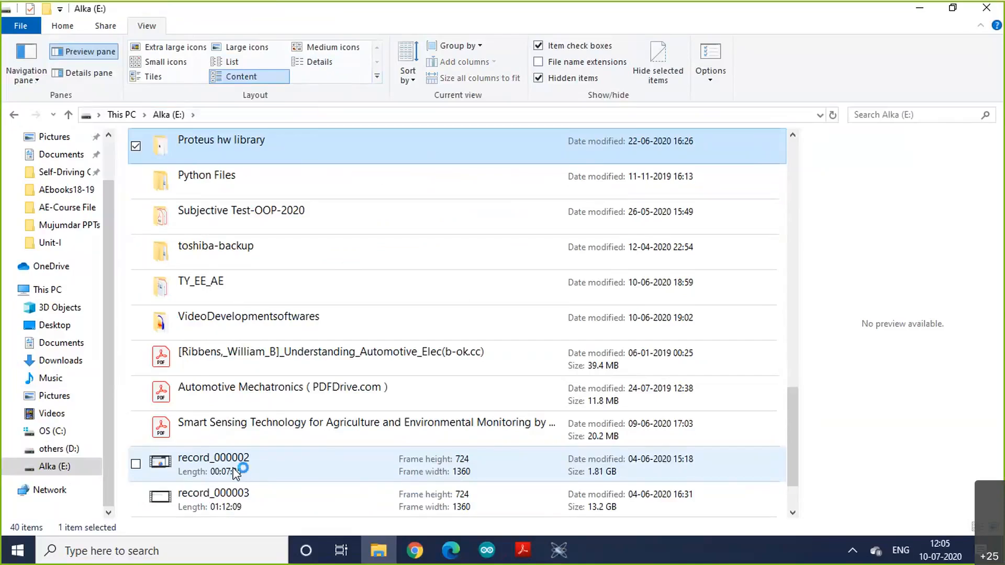
pyautogui.press('Return')
# Step: Find the extracted Ultrasonic-Sensor-HC-SR04-Proteus-Library folder in the library list and open it
pyautogui.press('Down')
pyautogui.press('Down')
pyautogui.press('Down')
pyautogui.press('Down')
pyautogui.press('Down')
pyautogui.press('Down')
pyautogui.press('Down')
pyautogui.press('Down')
pyautogui.press('Down')
pyautogui.press('Down')
pyautogui.press('Down')
pyautogui.press('Down')
pyautogui.press('Down')
pyautogui.press('Down')
pyautogui.press('Down')
pyautogui.press('Down')
pyautogui.press('Down')
pyautogui.press('Down')
pyautogui.press('Down')
pyautogui.press('Down')
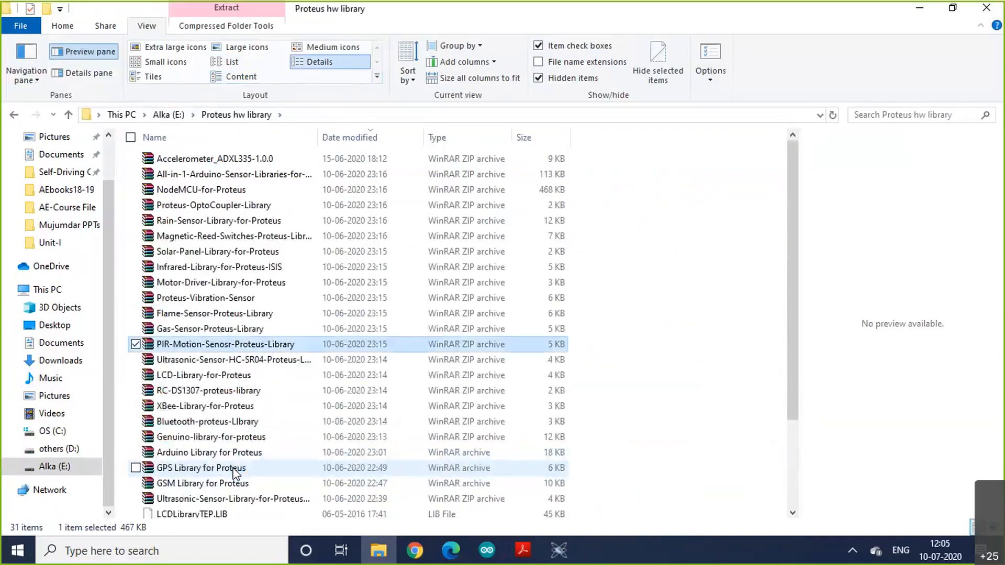
pyautogui.press('Down')
pyautogui.press('Down')
pyautogui.press('Down')
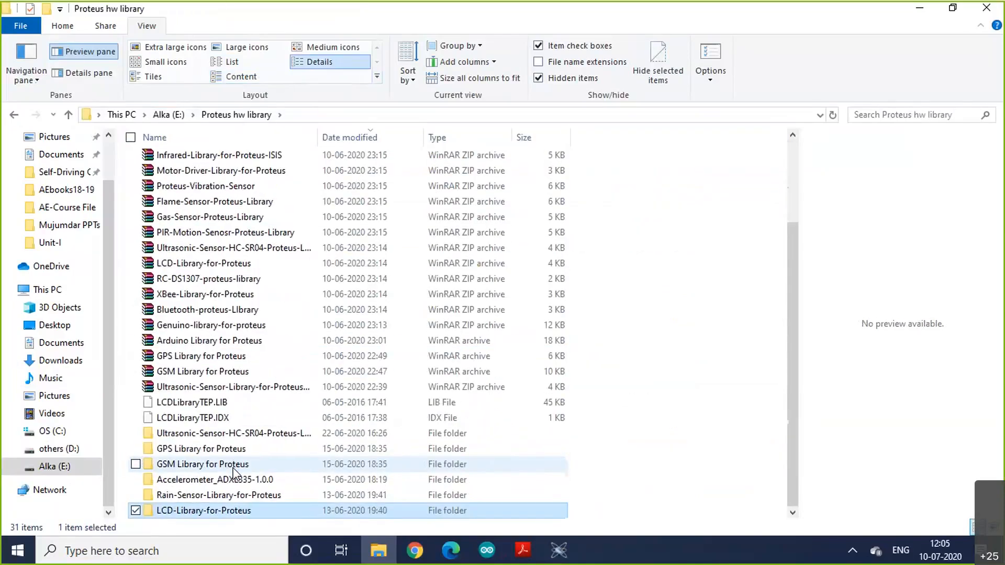
pyautogui.click(262, 437)
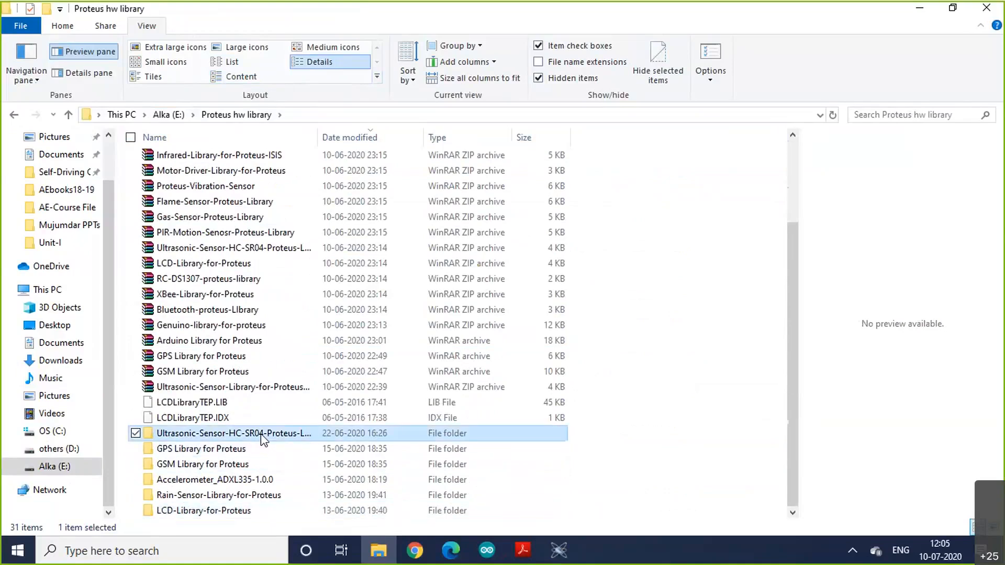
pyautogui.doubleClick(262, 437)
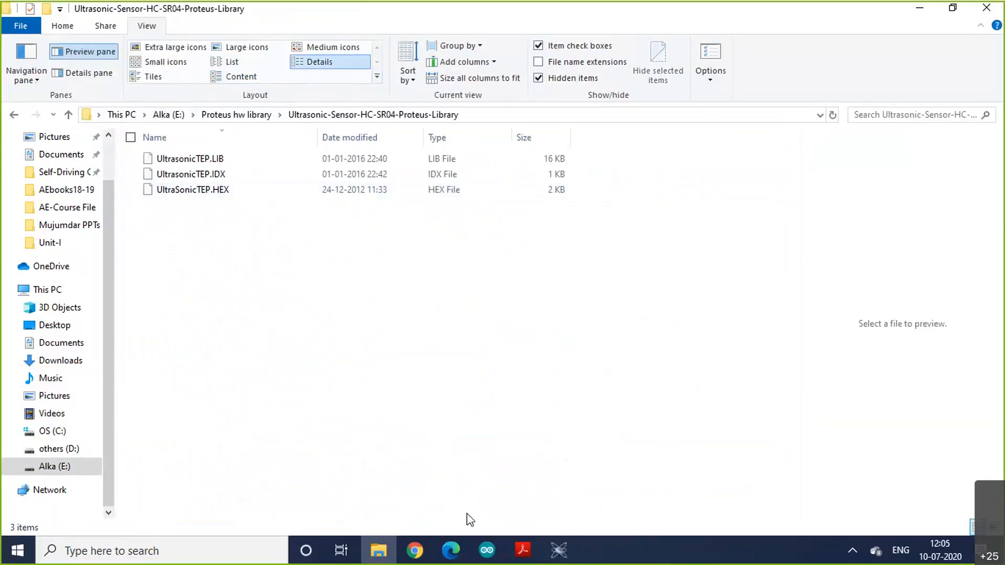
# Step: Launch the Arduino IDE and switch to the New ProjectRS schematic in Proteus
pyautogui.click(487, 552)
pyautogui.click(491, 553)
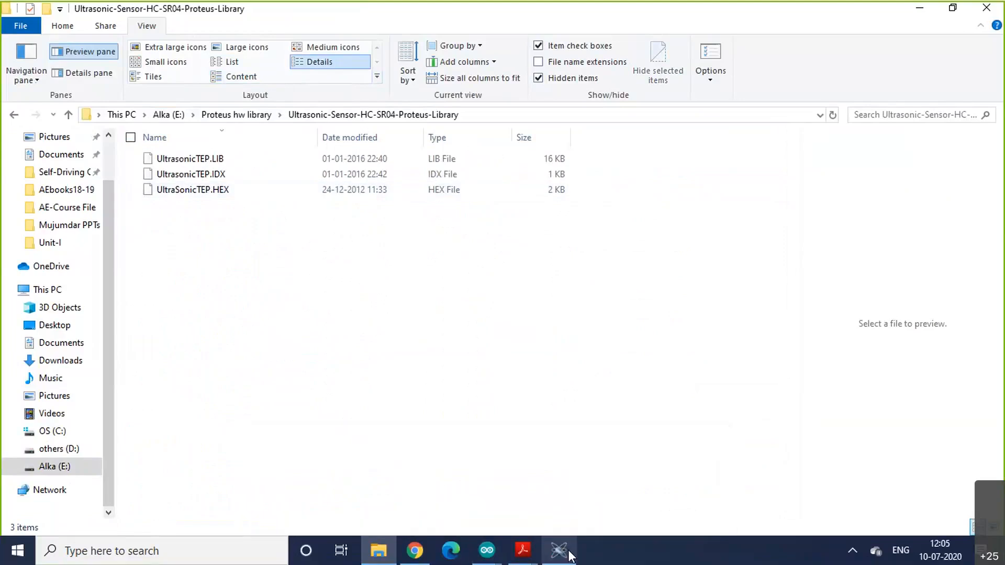
pyautogui.click(570, 554)
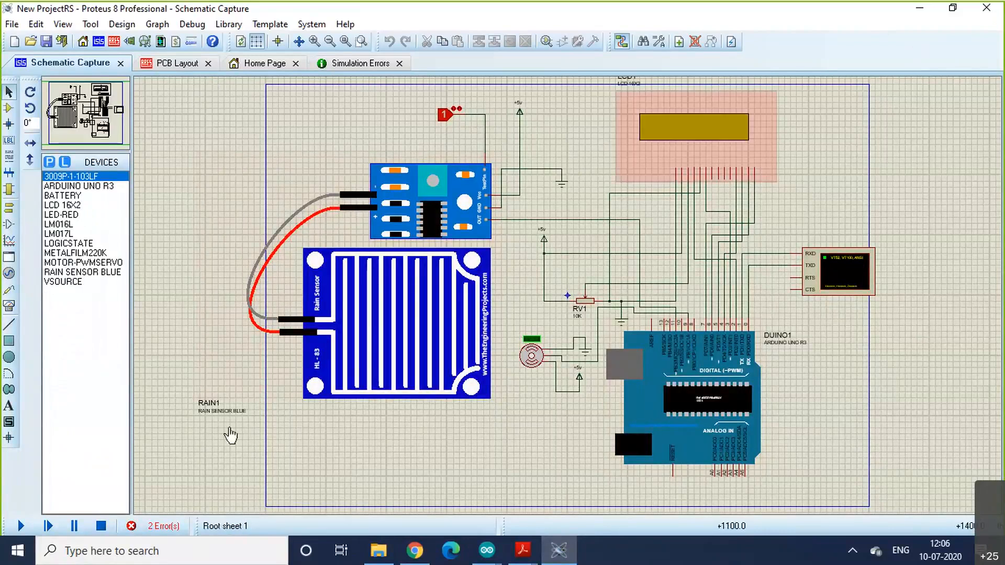
# Step: Try to start the rain sensor schematic's simulation in paused mode, closing the Simulation Errors log after each attempt
pyautogui.click(75, 526)
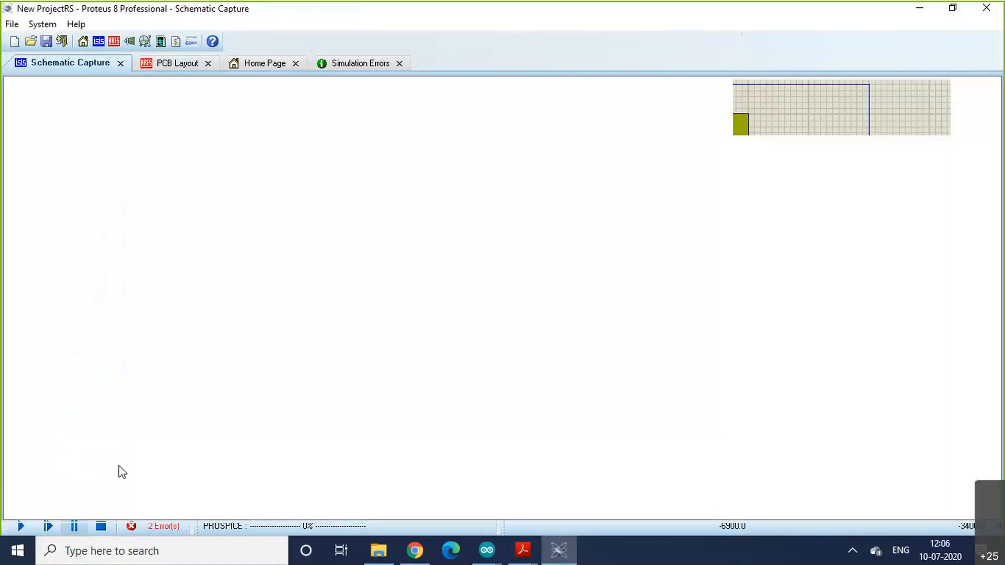
pyautogui.click(400, 63)
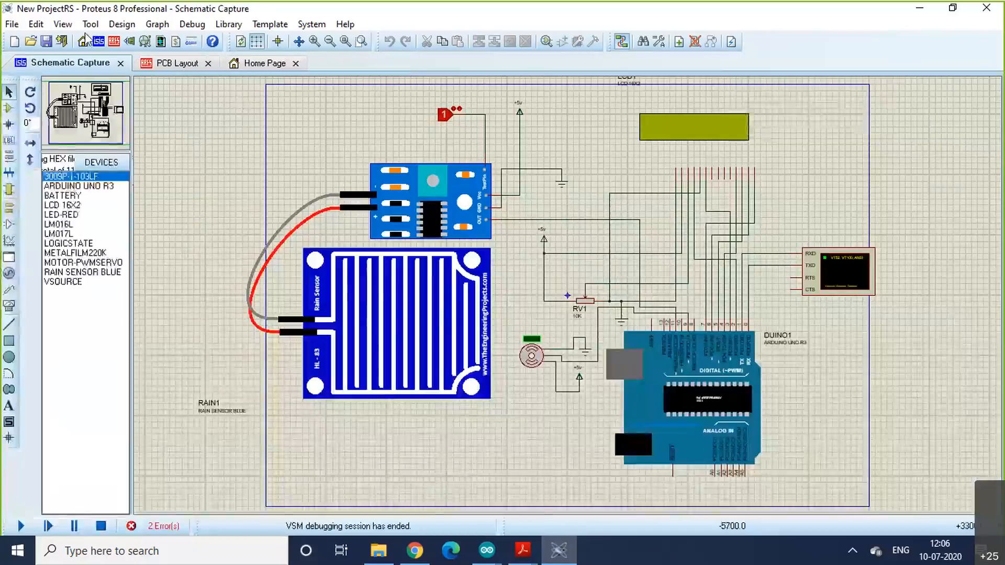
pyautogui.click(76, 525)
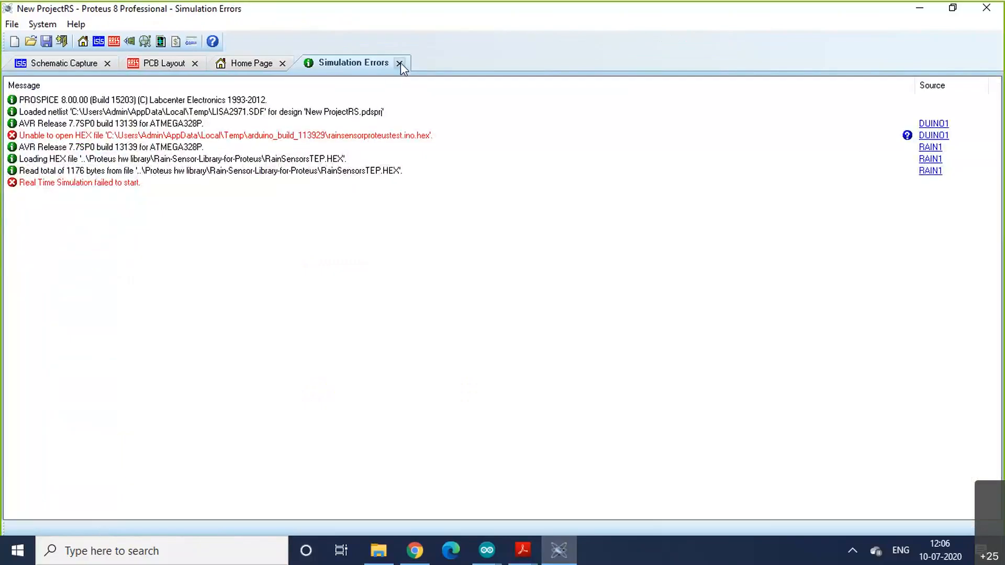
pyautogui.click(400, 63)
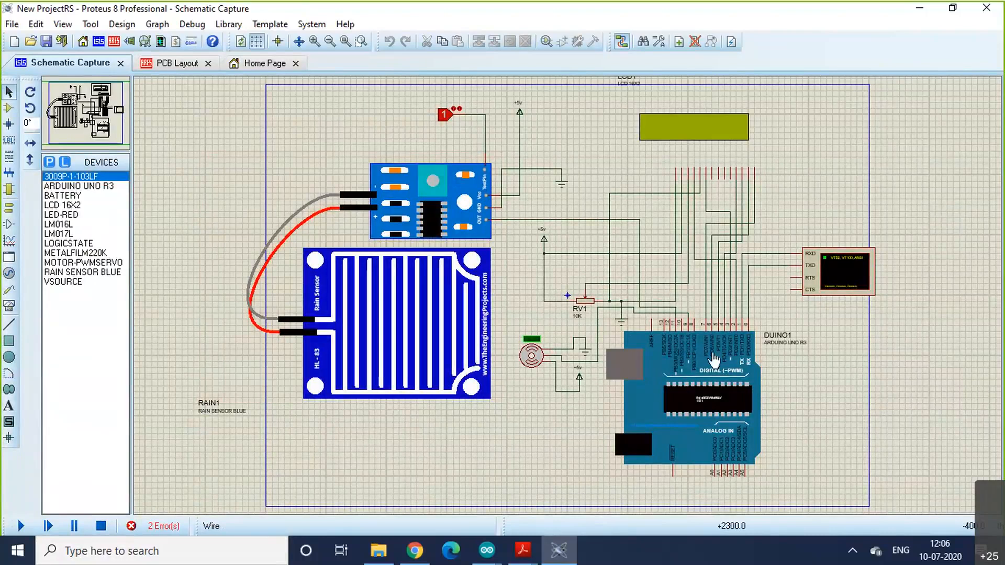
# Step: Search the device library for "ardui" and view the matching parts in the Arduino and Emulator categories
pyautogui.click(49, 162)
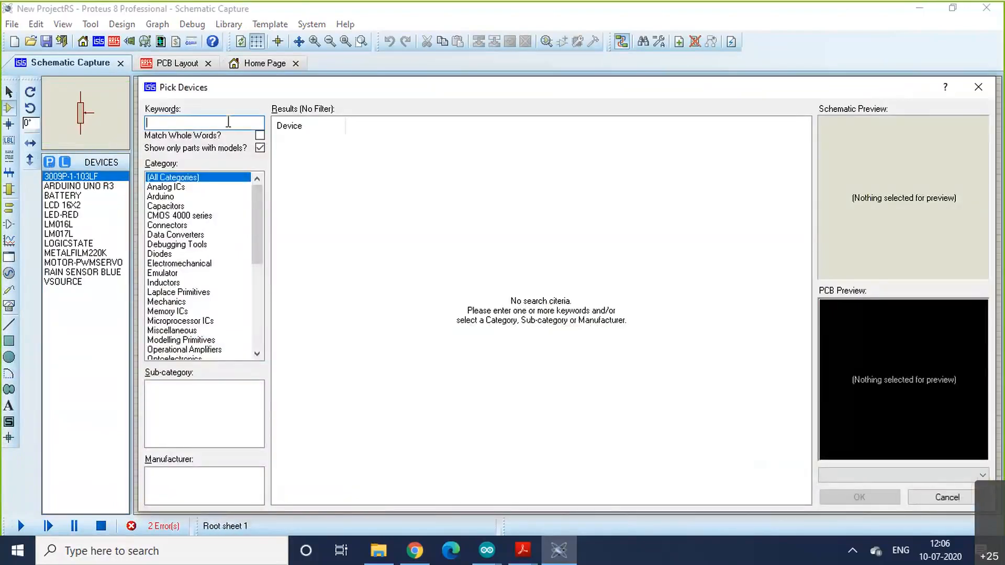
pyautogui.write('ardui')
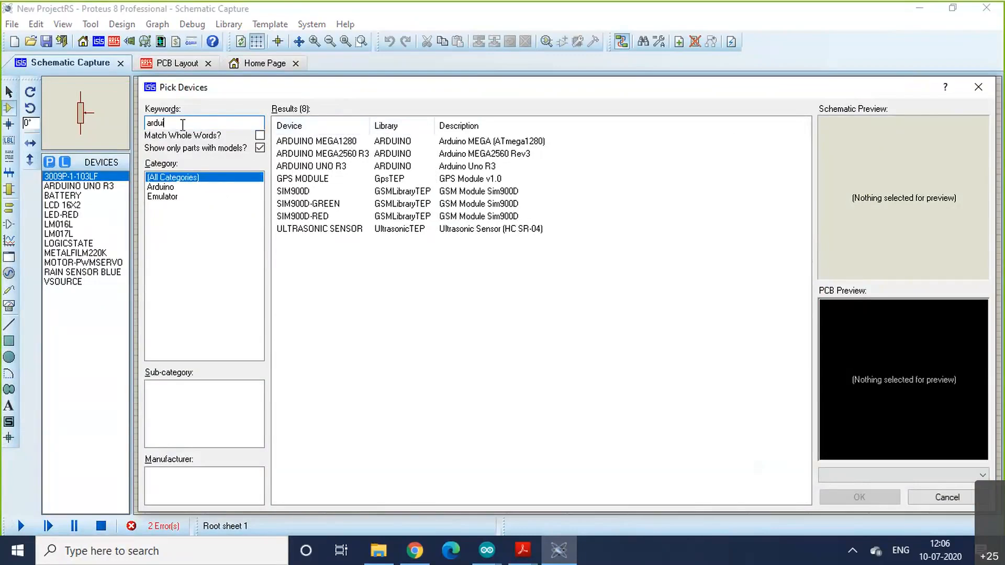
pyautogui.click(197, 193)
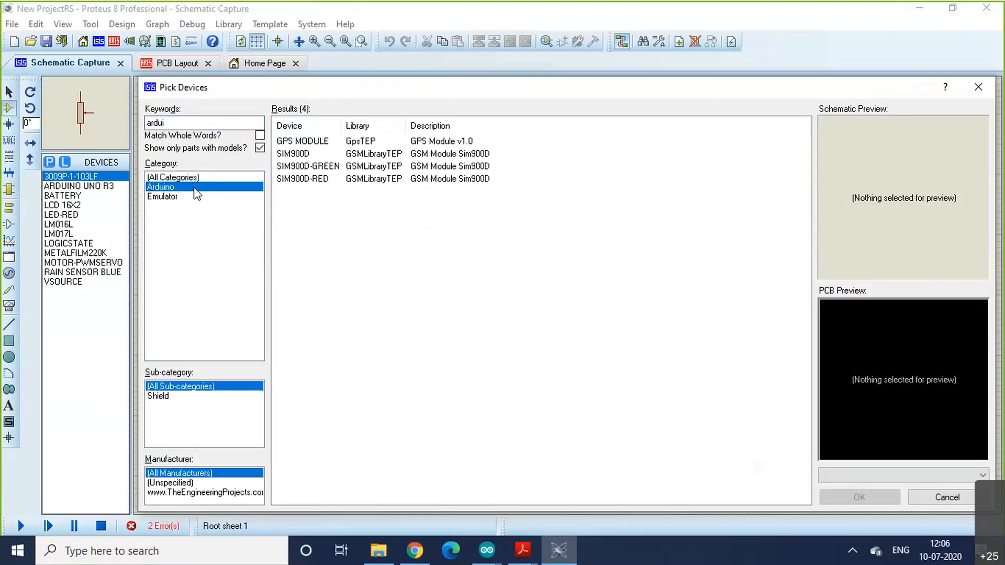
pyautogui.click(188, 196)
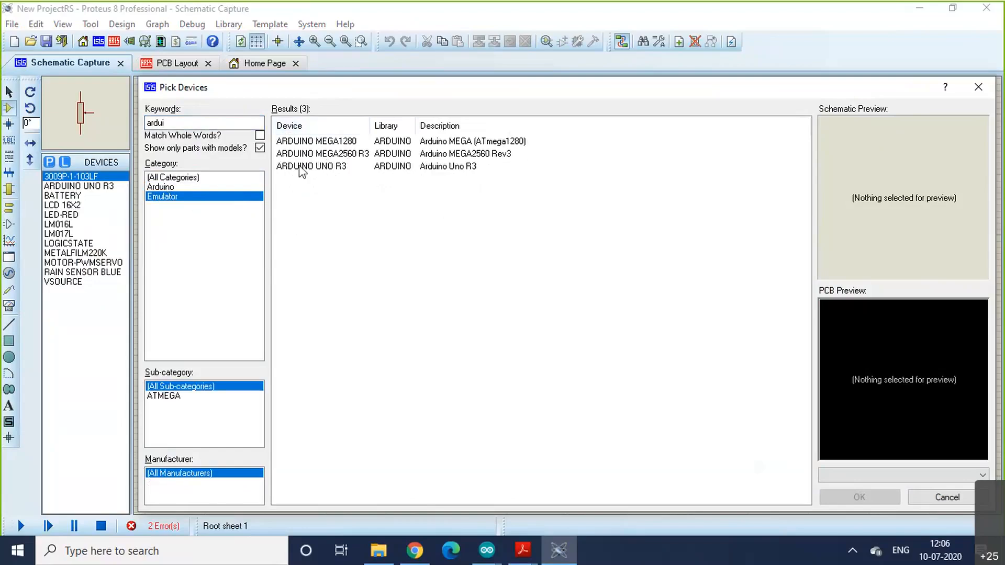
pyautogui.moveTo(321, 170)
pyautogui.click(978, 88)
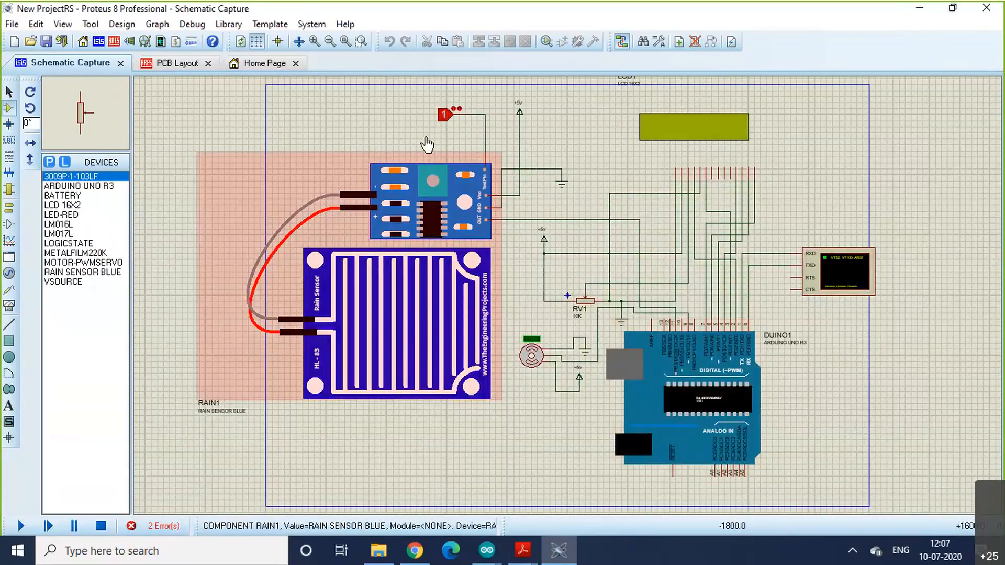
# Step: Search the device library for "rain" and preview the RAIN SENSOR BLUE part
pyautogui.click(50, 163)
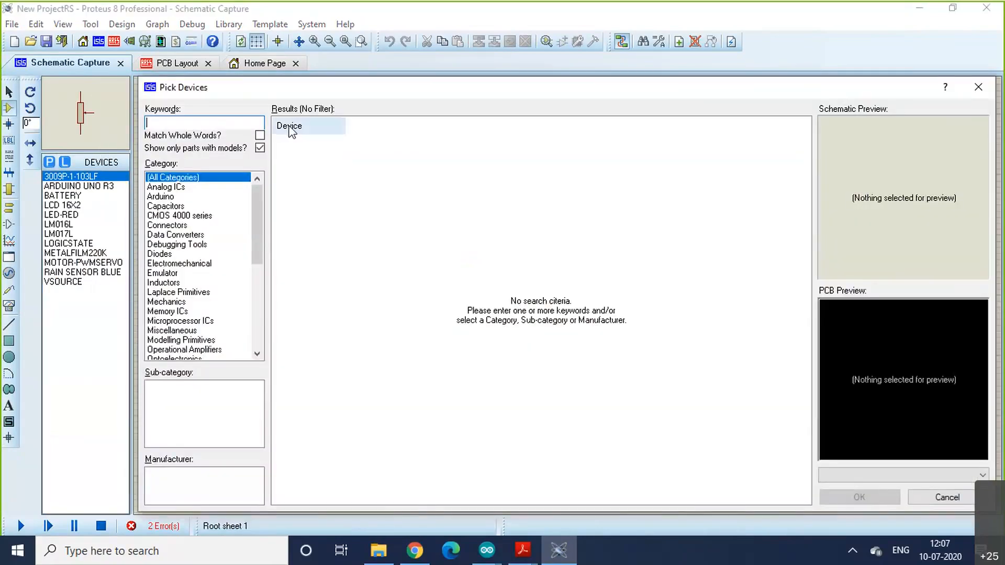
pyautogui.write('rain')
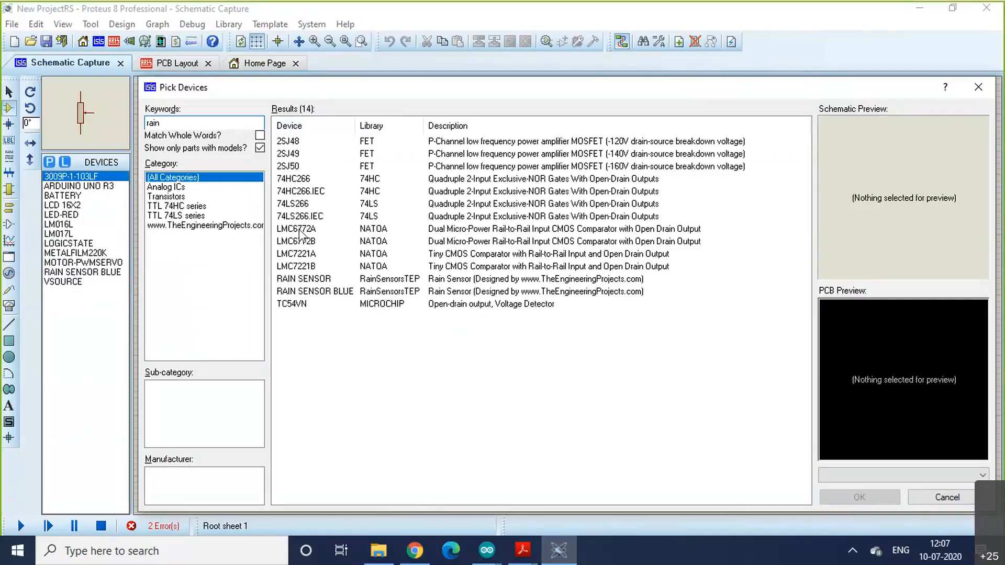
pyautogui.click(337, 293)
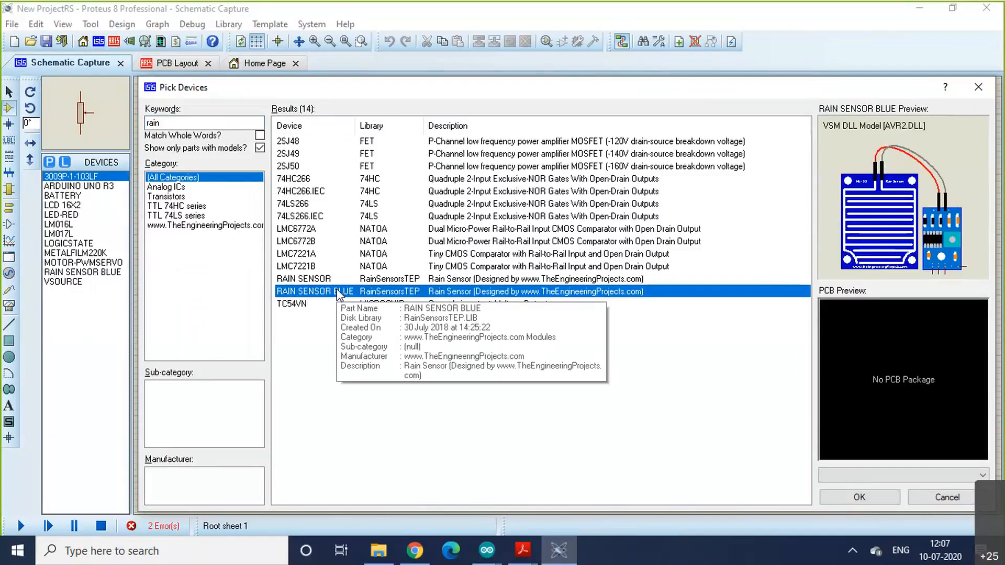
pyautogui.click(979, 94)
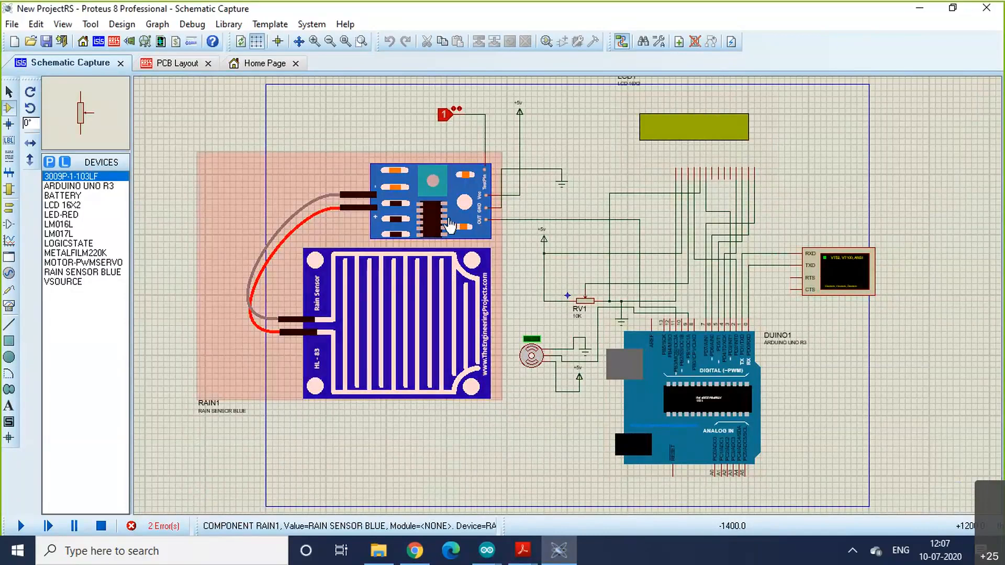
# Step: Toggle the rain sensor's test pin logic state to 0 and back to 1, highlighting LOGICSTATE in the device list in between
pyautogui.click(444, 123)
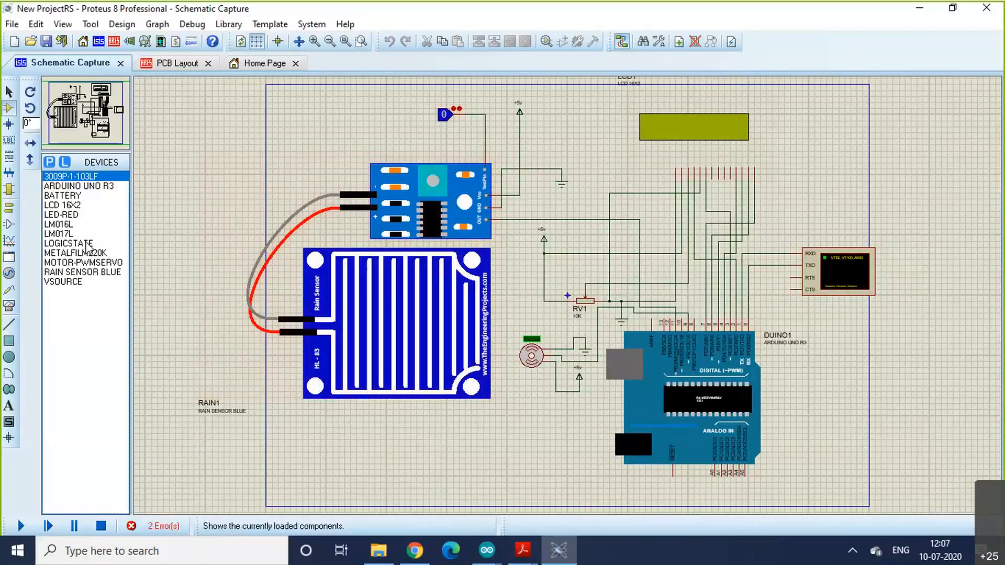
pyautogui.click(70, 243)
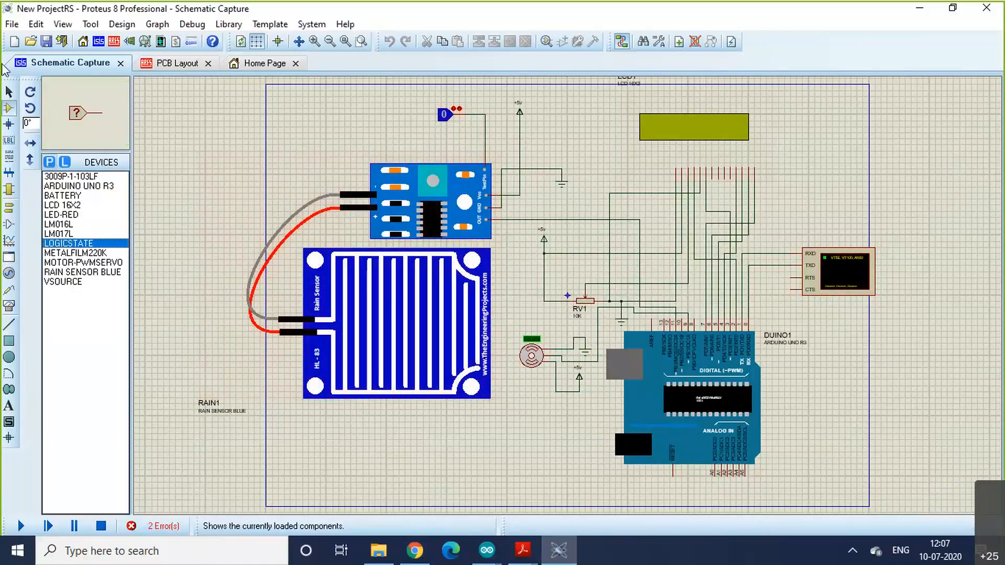
pyautogui.click(50, 163)
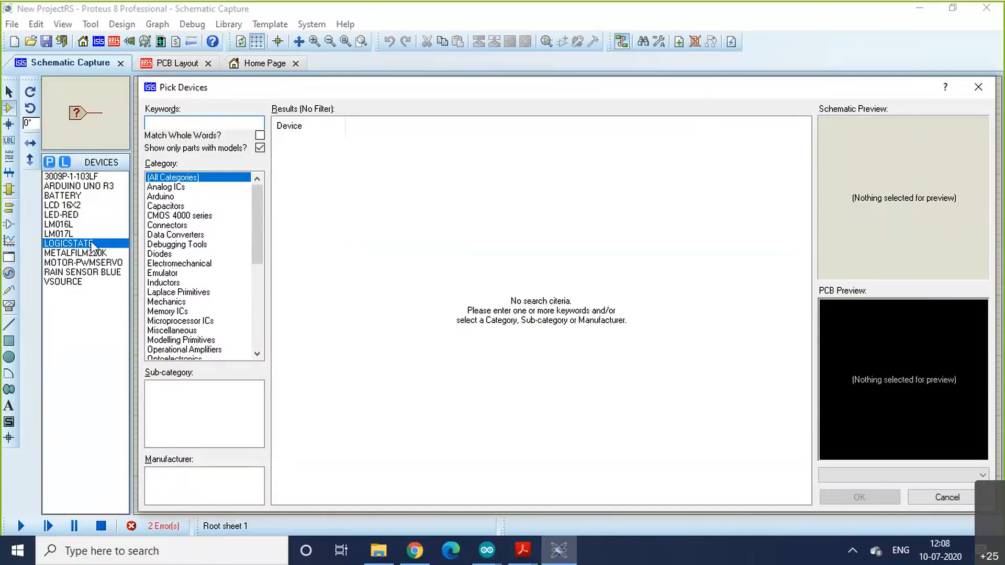
pyautogui.click(978, 87)
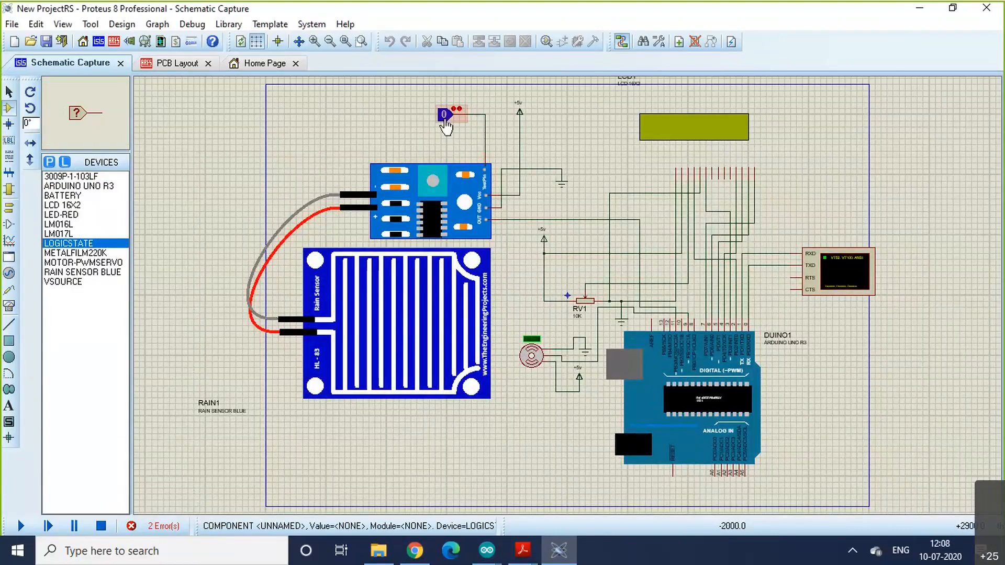
pyautogui.click(444, 115)
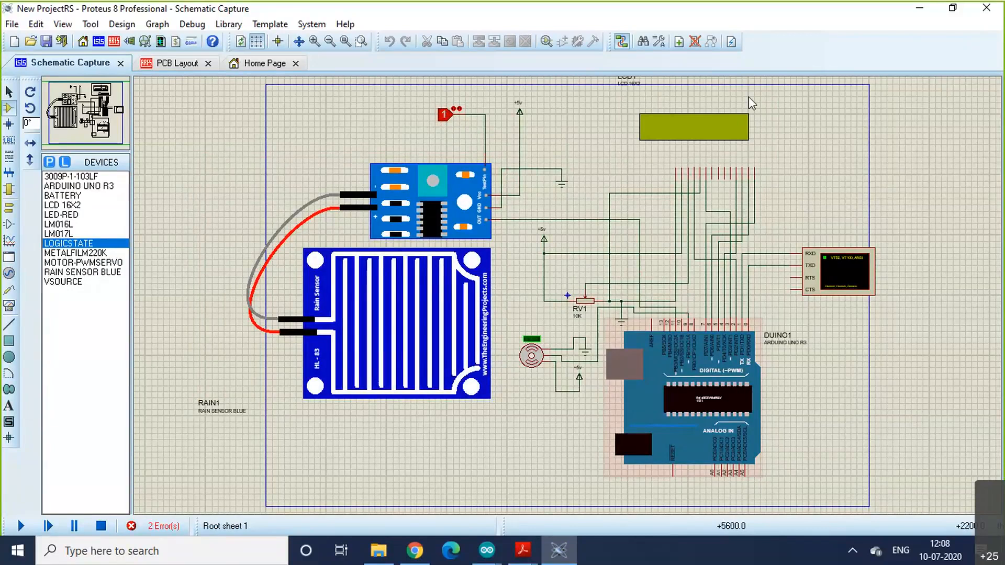
# Step: View the component properties of the Arduino Uno R3 in the schematic and close them without changes
pyautogui.click(700, 405)
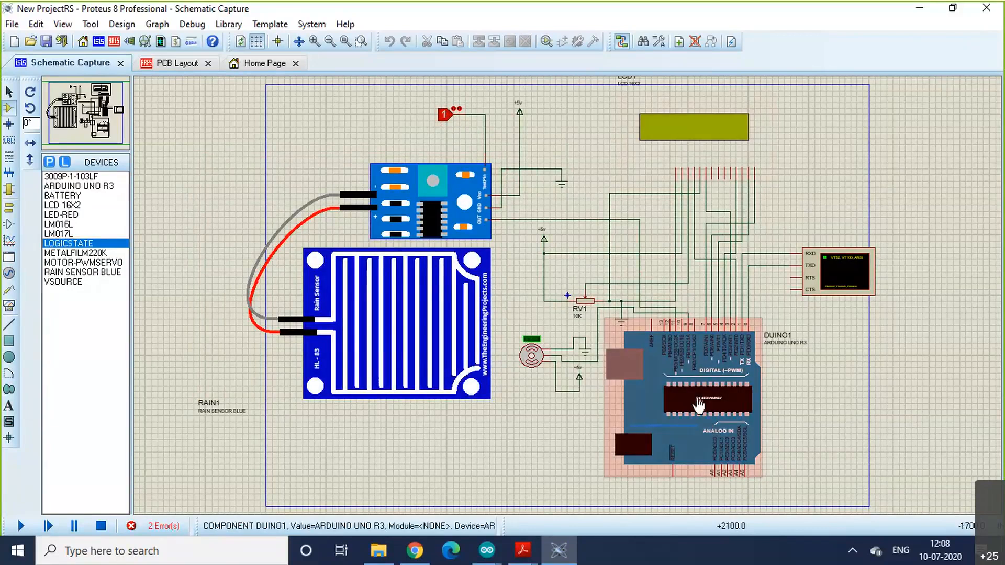
pyautogui.click(700, 406)
pyautogui.click(699, 391)
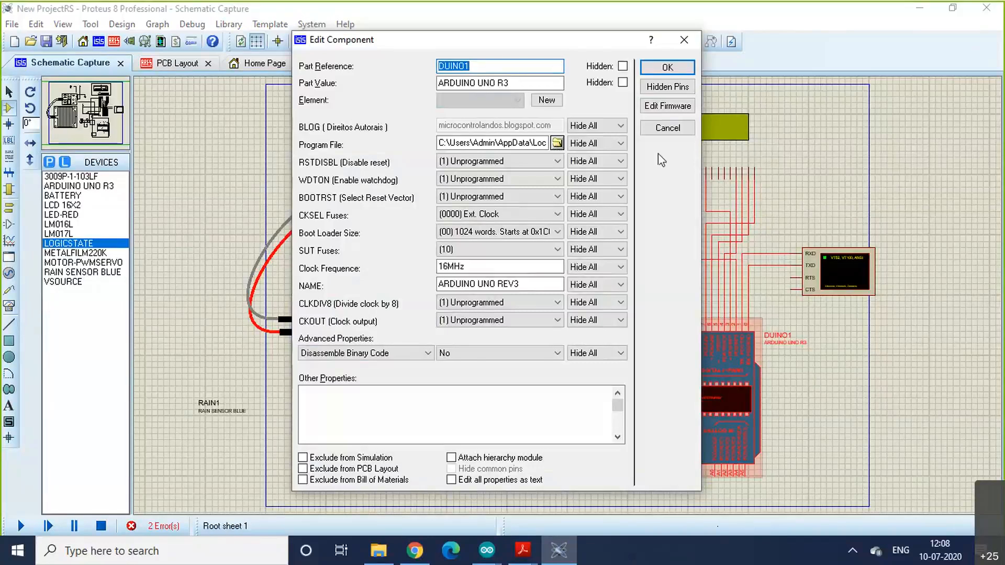
pyautogui.click(683, 41)
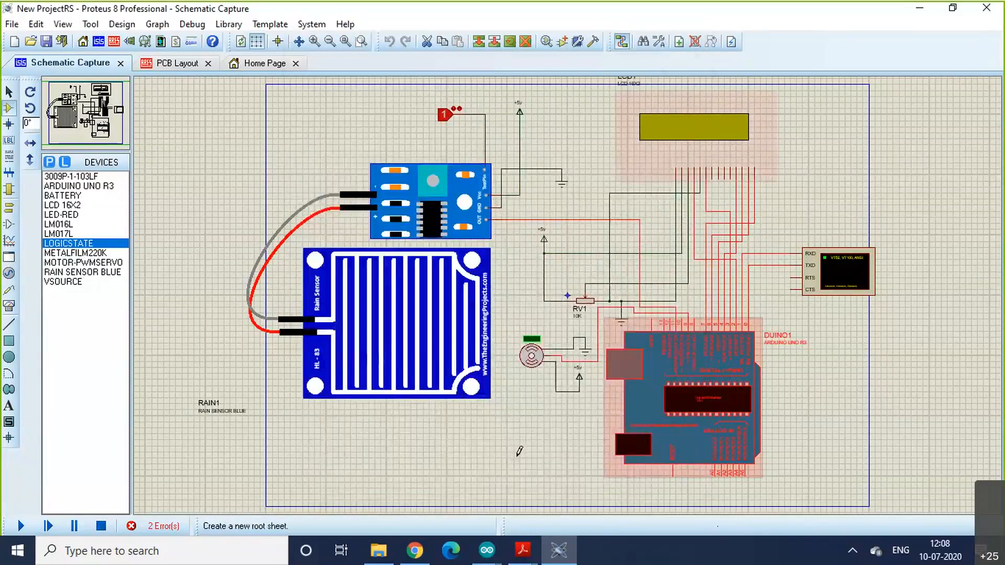
# Step: Switch to the rainsensorproteustest sketch in the Arduino IDE and review the code from the rain conditions back up to the LCD setup
pyautogui.click(481, 555)
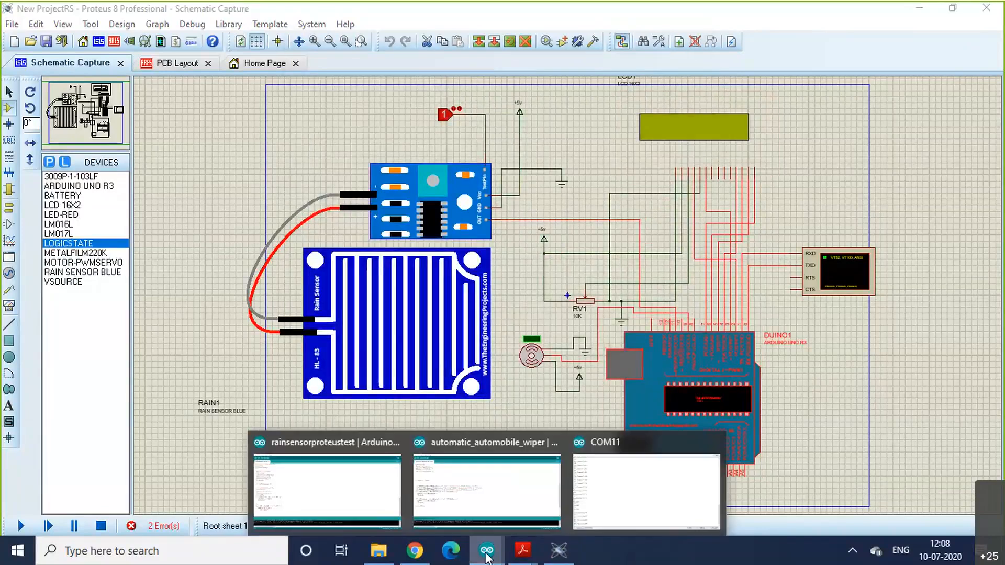
pyautogui.click(341, 500)
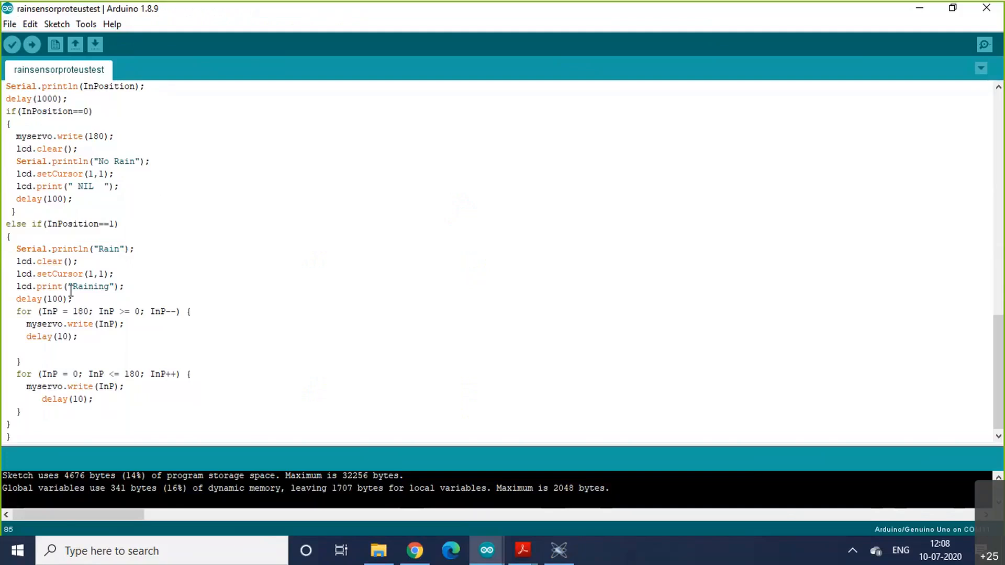
pyautogui.press('Up')
pyautogui.press('Up')
pyautogui.press('Up')
pyautogui.press('Up')
pyautogui.press('Up')
pyautogui.press('Up')
pyautogui.press('Up')
pyautogui.press('Up')
pyautogui.press('Up')
pyautogui.press('Up')
pyautogui.press('Up')
pyautogui.press('Up')
pyautogui.press('Up')
pyautogui.press('Up')
pyautogui.press('Up')
pyautogui.press('Up')
pyautogui.press('Up')
pyautogui.press('Up')
pyautogui.press('Up')
pyautogui.press('Up')
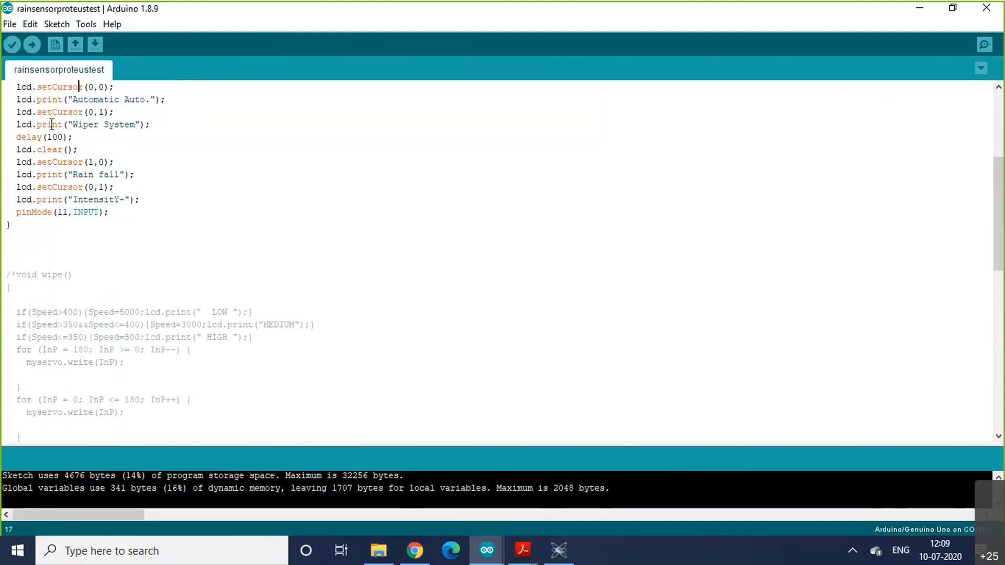
# Step: Make sure verbose output during compilation is enabled in the Arduino preferences and save them
pyautogui.click(10, 25)
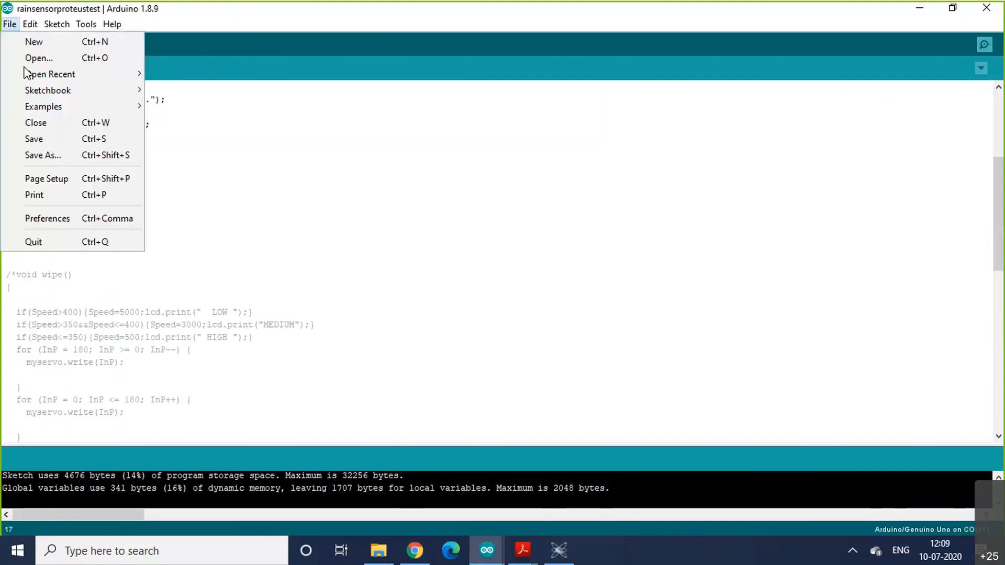
pyautogui.click(43, 218)
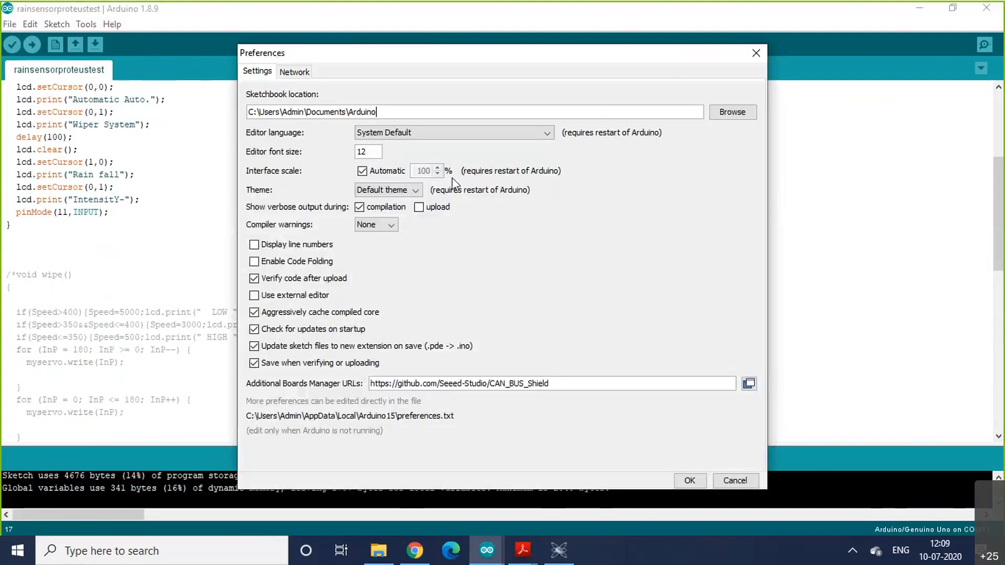
pyautogui.click(359, 208)
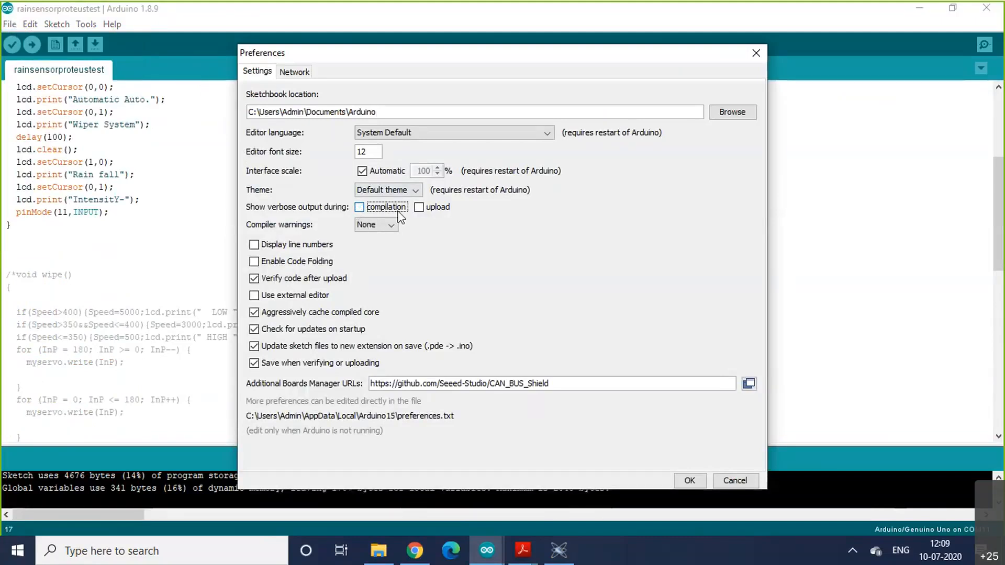
pyautogui.click(360, 208)
pyautogui.click(686, 485)
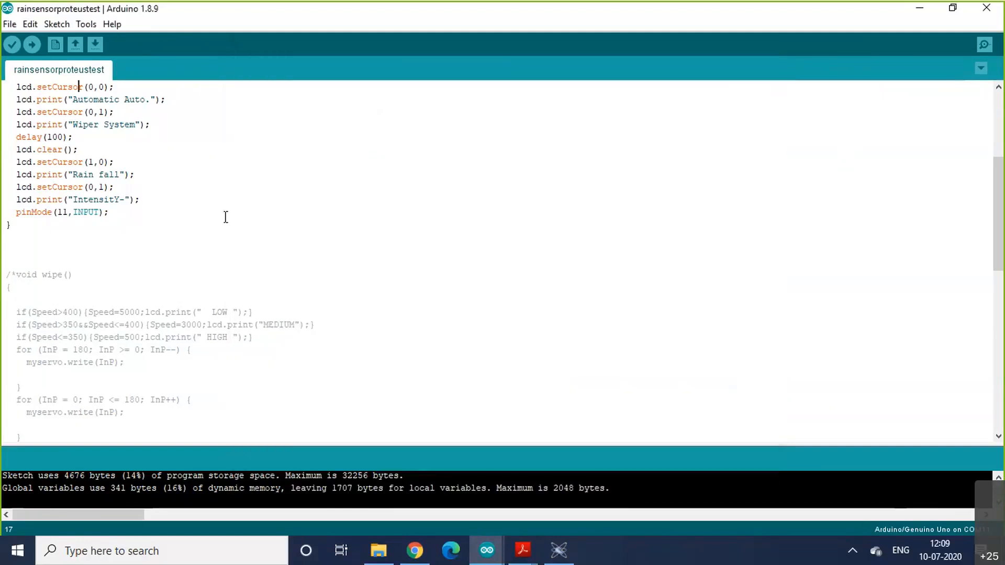
# Step: Compile the sketch, enlarge the output console, and select the full path of rainsensorproteustest.ino.hex in the build output
pyautogui.click(13, 45)
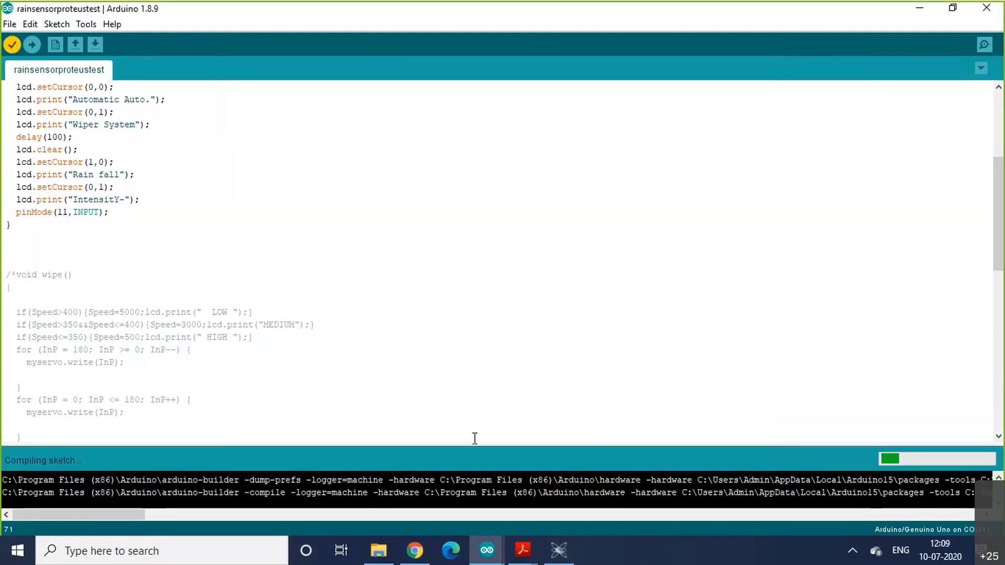
pyautogui.moveTo(476, 444); pyautogui.dragTo(470, 237)
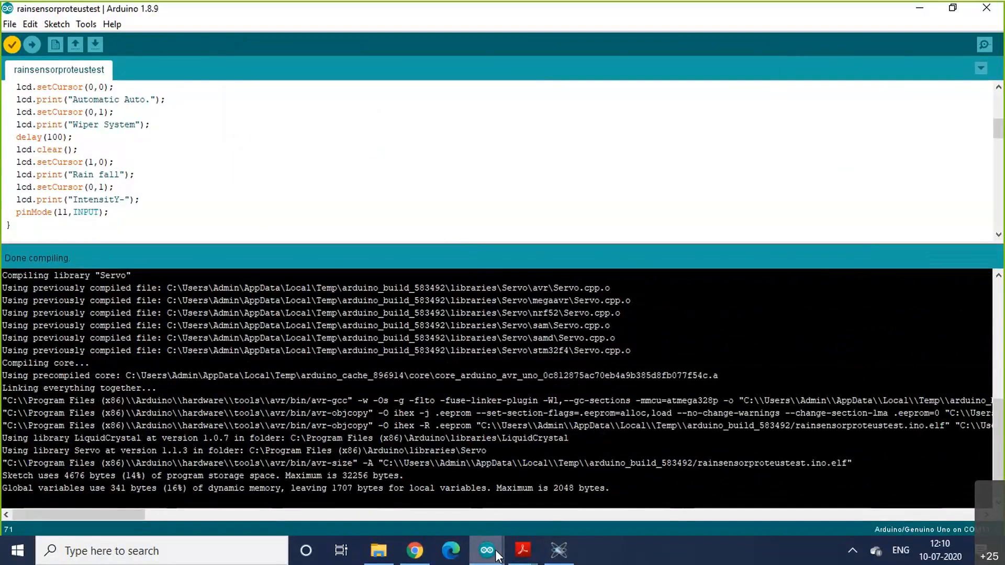
pyautogui.moveTo(489, 556)
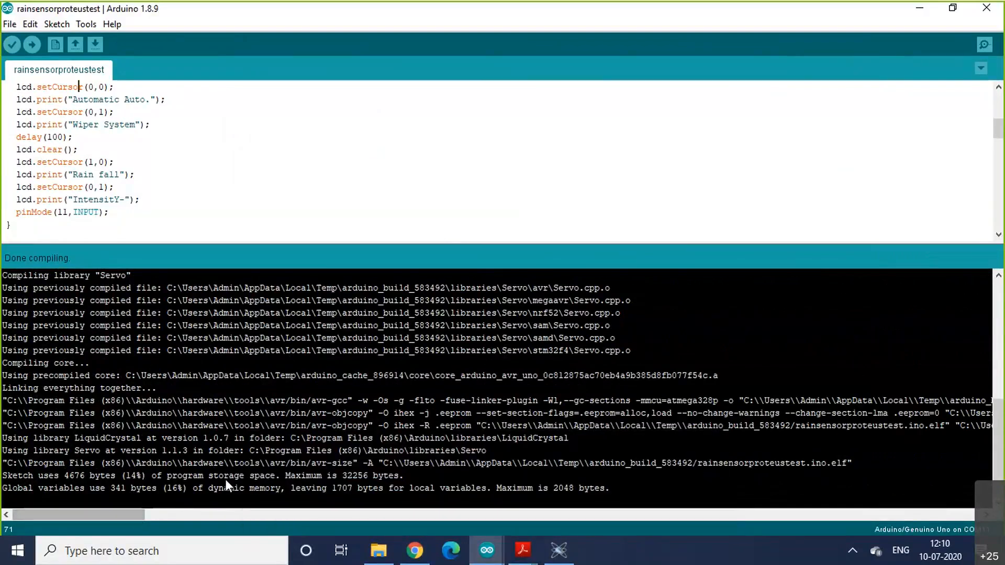
pyautogui.moveTo(127, 517); pyautogui.dragTo(215, 513)
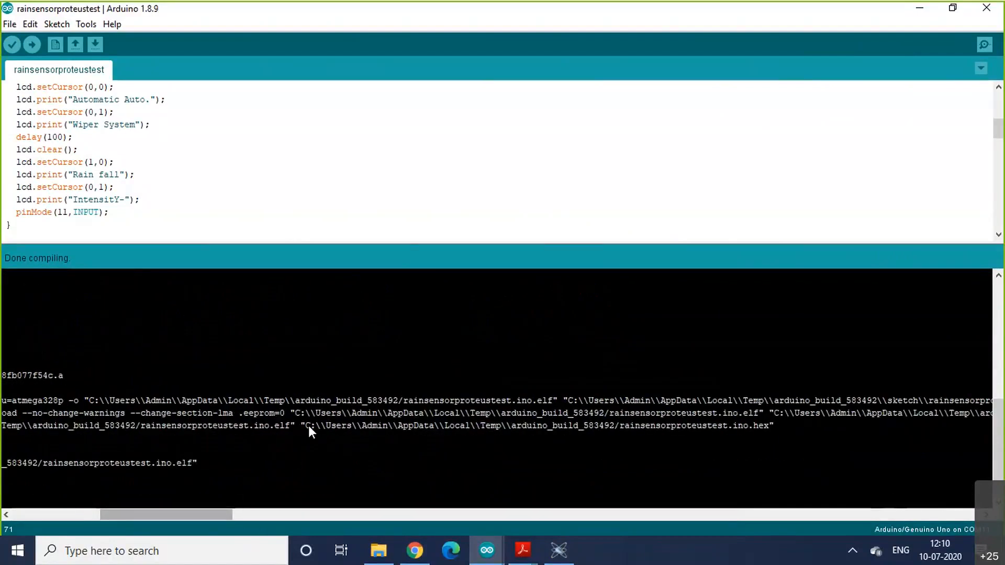
pyautogui.moveTo(307, 428); pyautogui.dragTo(918, 427)
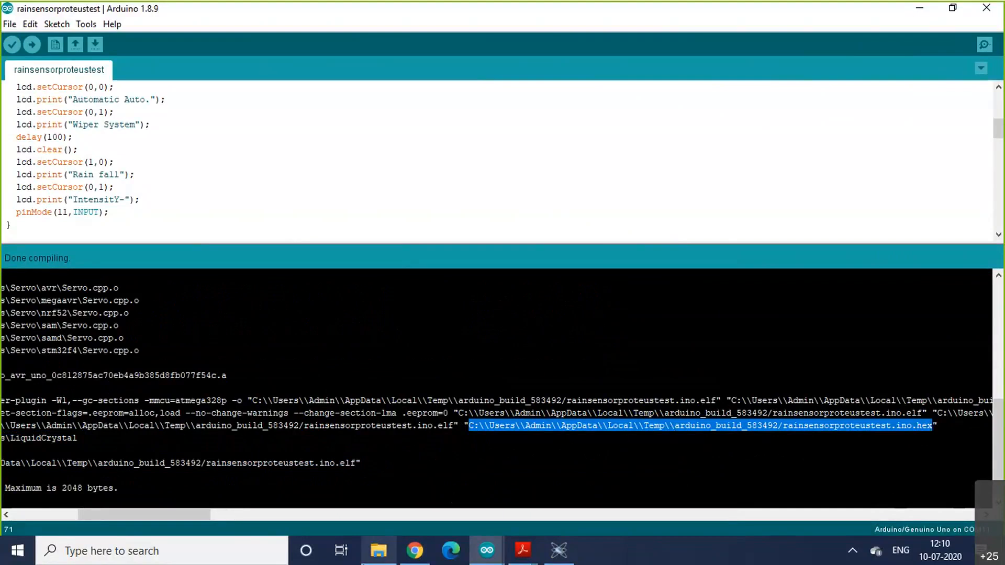
# Step: Switch to Proteus, open the Arduino Uno R3's component properties, and look through the locations offered for its program file
pyautogui.click(383, 552)
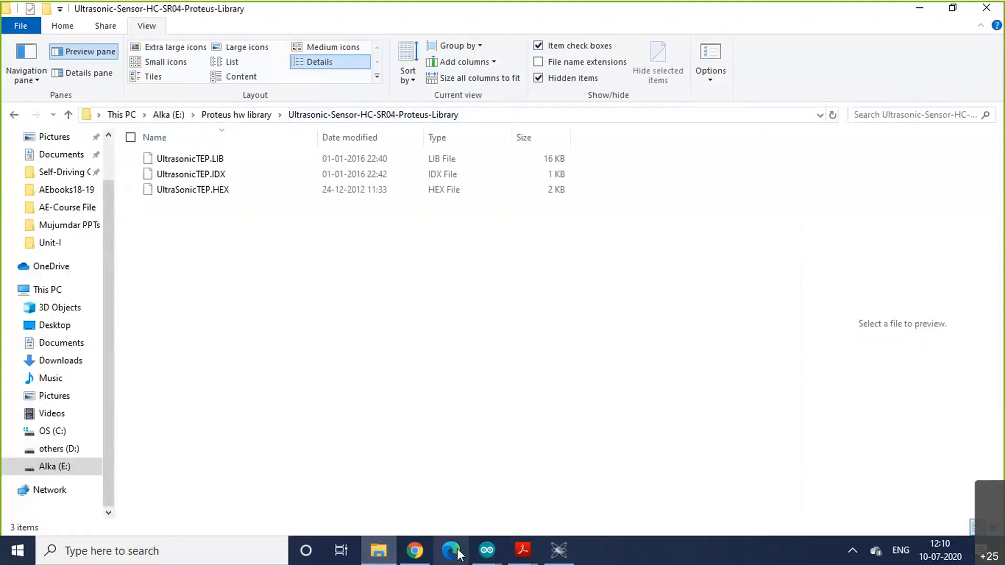
pyautogui.click(381, 554)
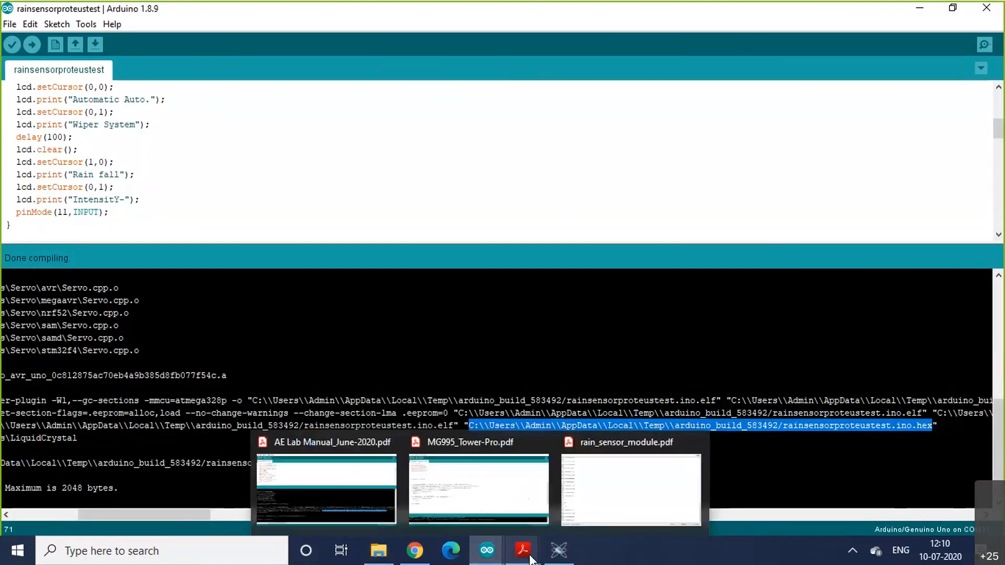
pyautogui.click(559, 555)
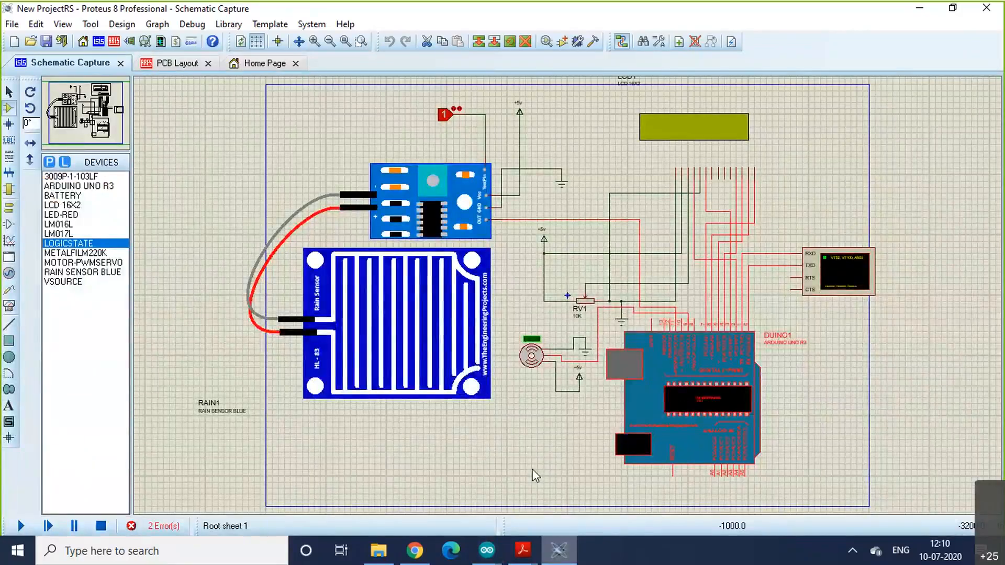
pyautogui.doubleClick(688, 405)
pyautogui.click(558, 144)
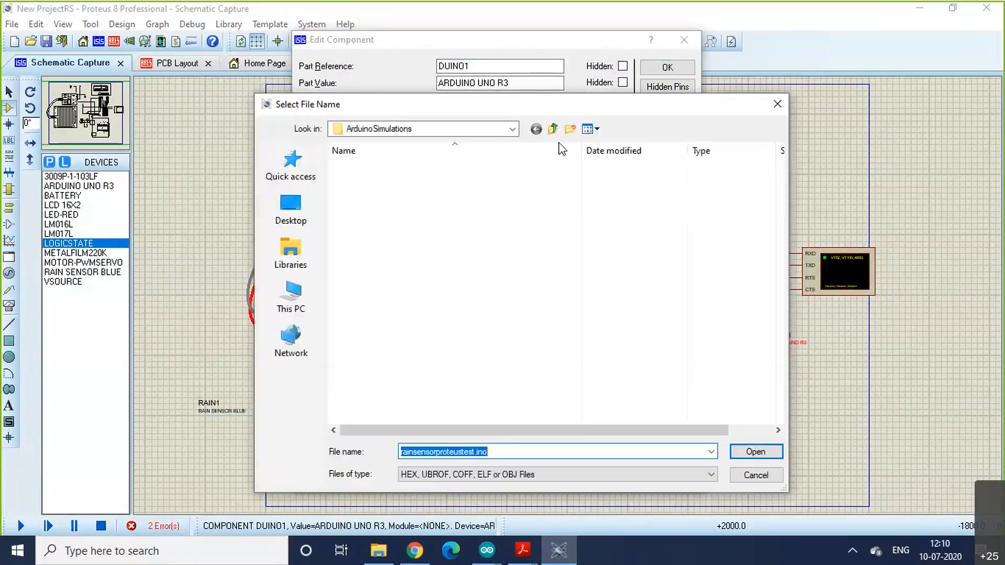
pyautogui.click(513, 131)
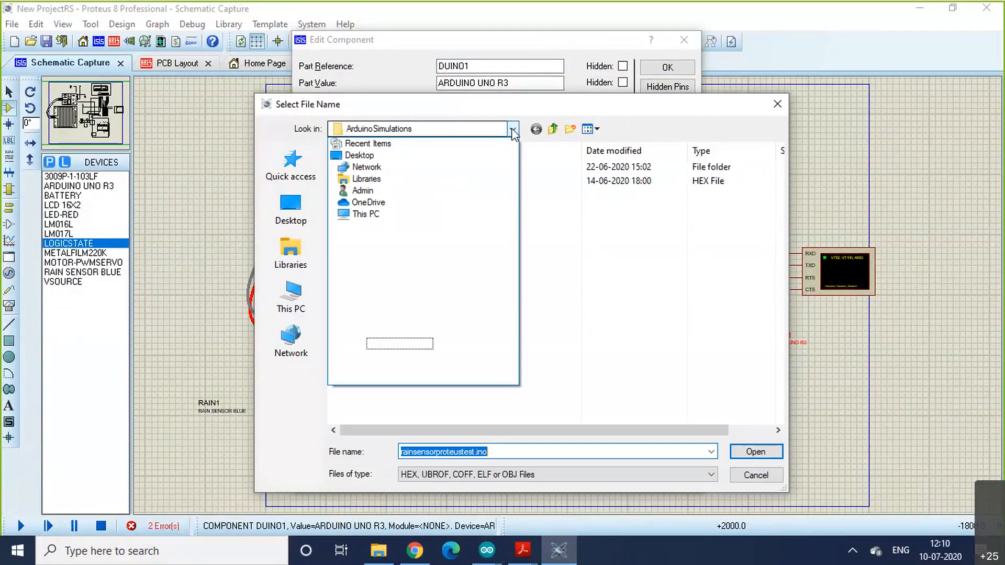
pyautogui.click(513, 131)
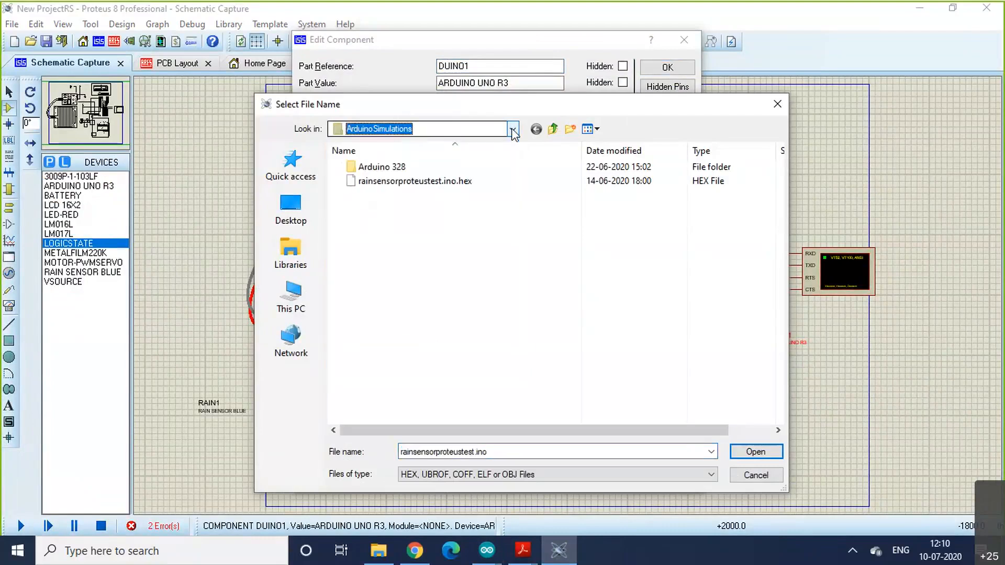
pyautogui.click(514, 131)
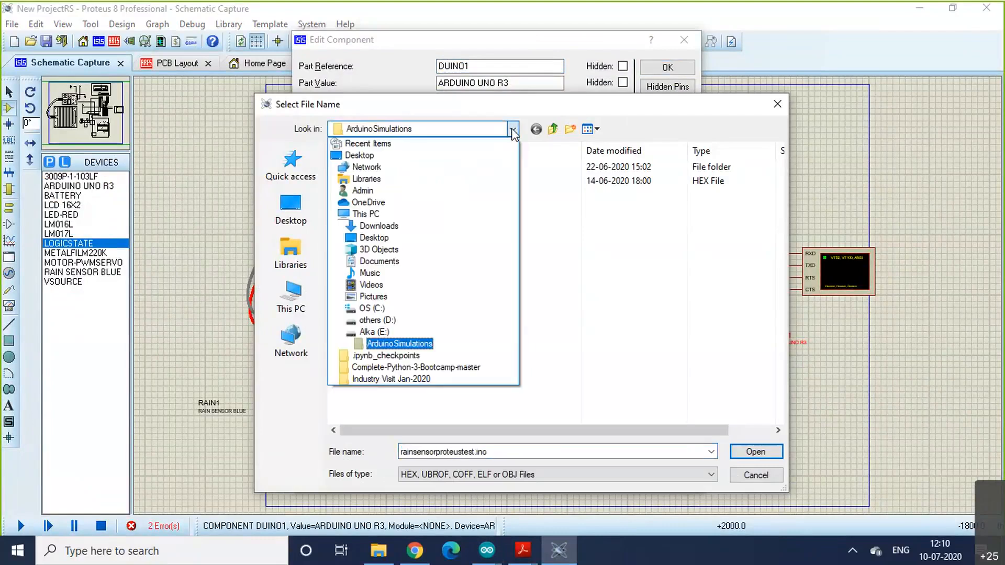
pyautogui.click(761, 480)
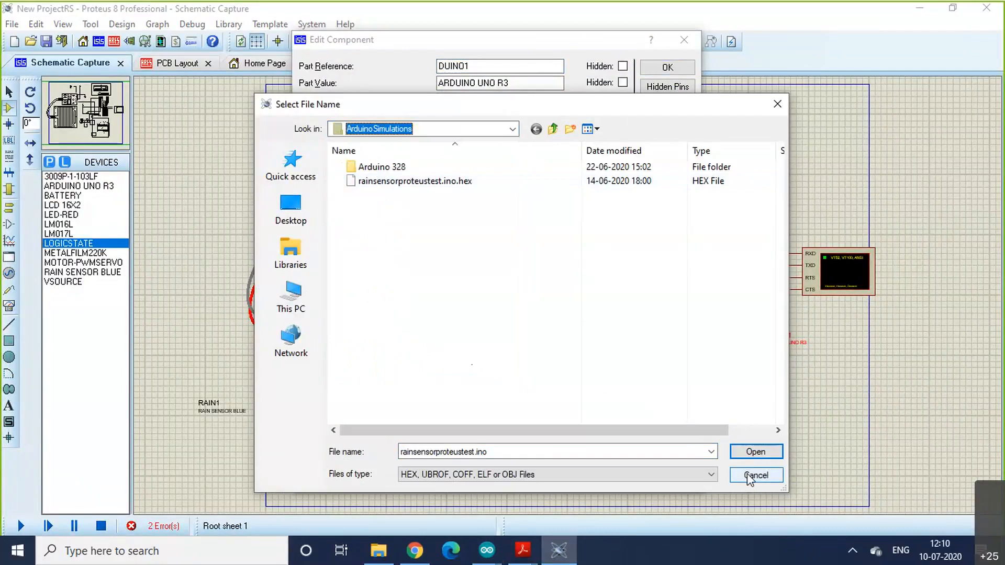
pyautogui.click(760, 112)
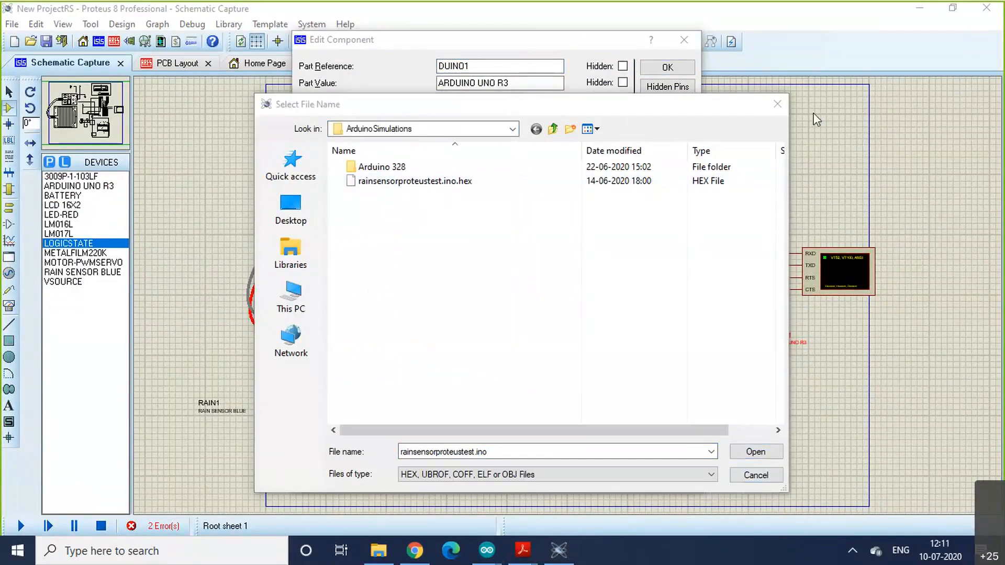
pyautogui.click(779, 106)
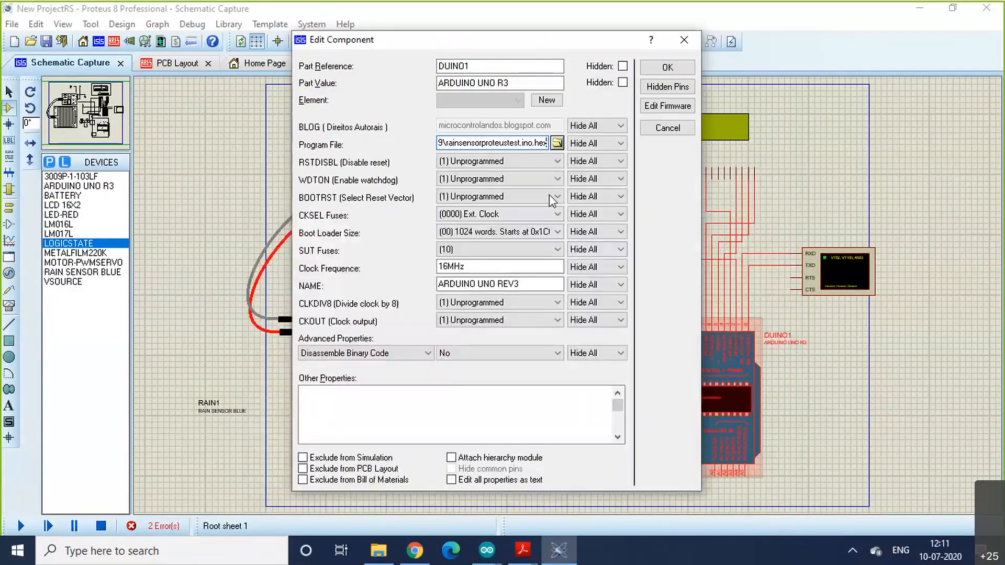
# Step: Browse for the Arduino Uno R3's program file again and go to the OS (C:) drive
pyautogui.doubleClick(545, 144)
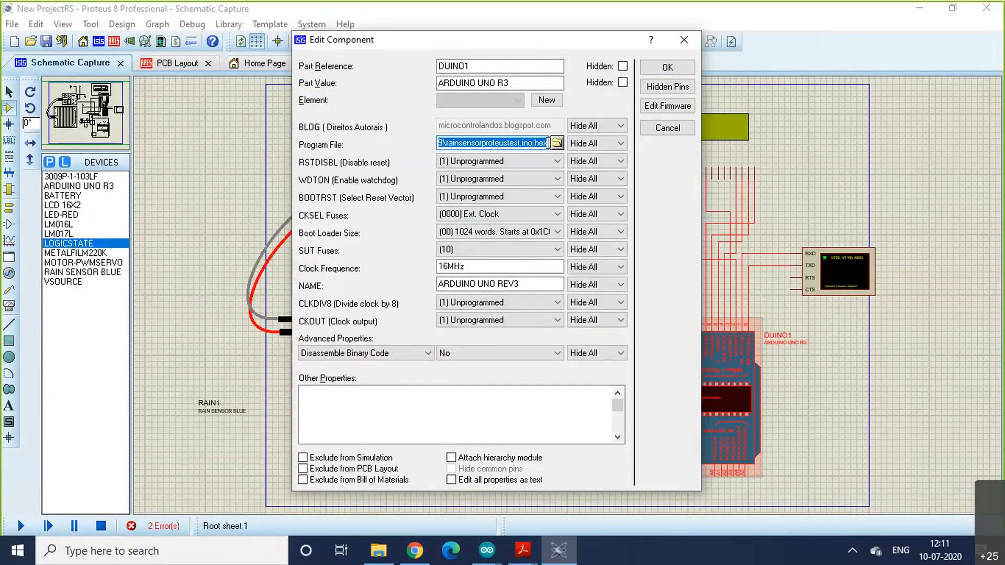
pyautogui.click(548, 144)
pyautogui.click(557, 146)
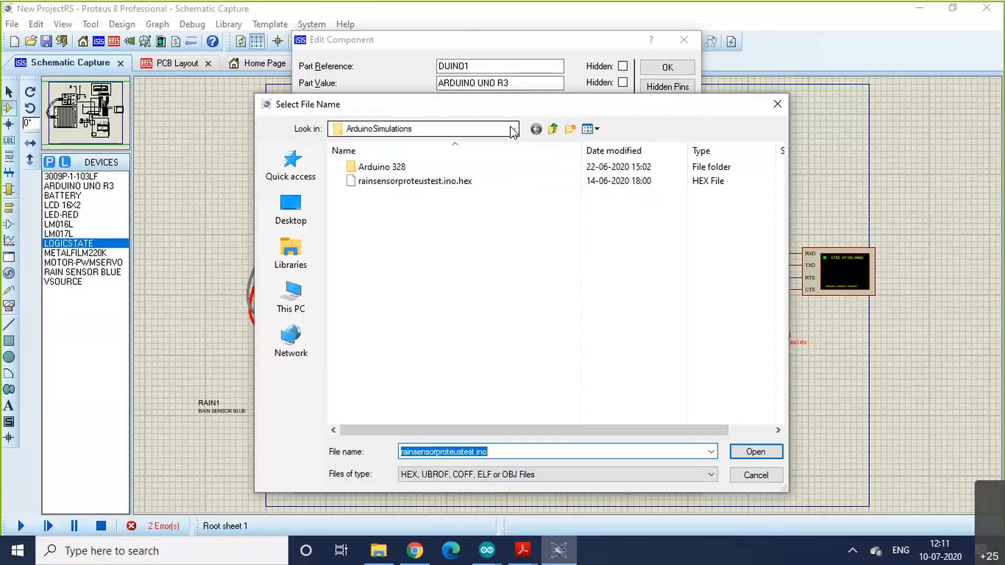
pyautogui.click(513, 130)
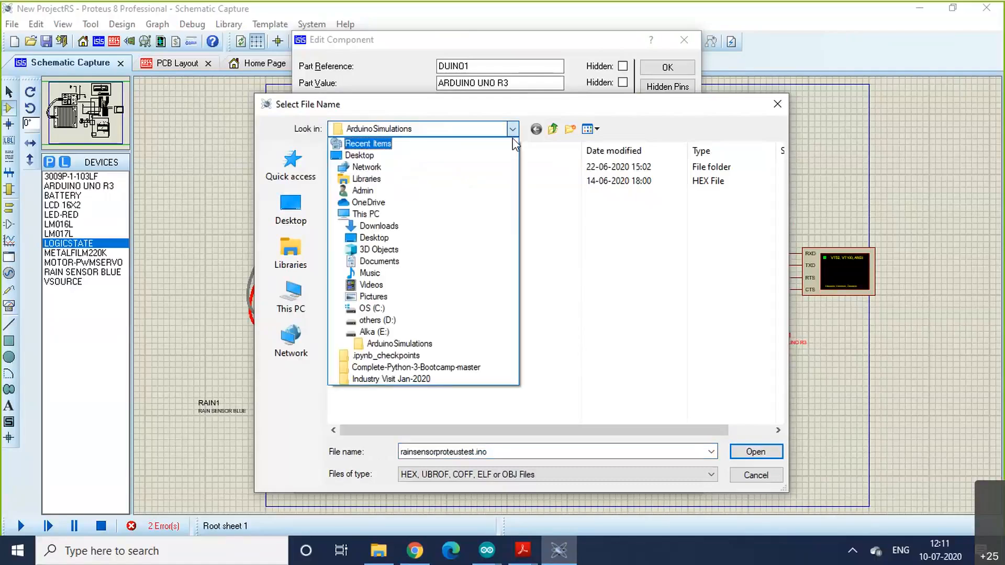
pyautogui.click(388, 309)
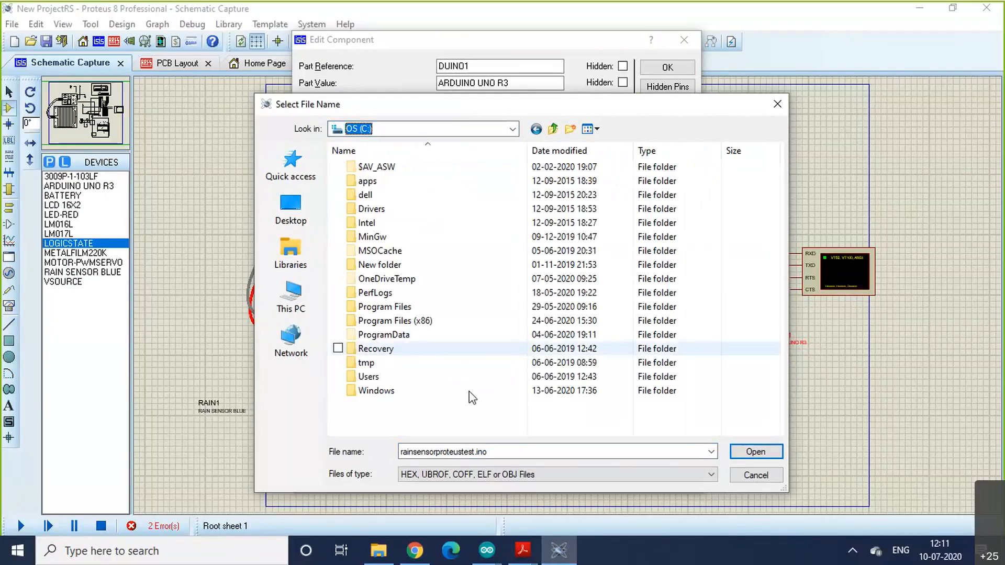
# Step: Switch to the rainsensorproteustest sketch in the Arduino IDE and reselect the full rainsensorproteustest.ino.hex path in the build output
pyautogui.click(544, 562)
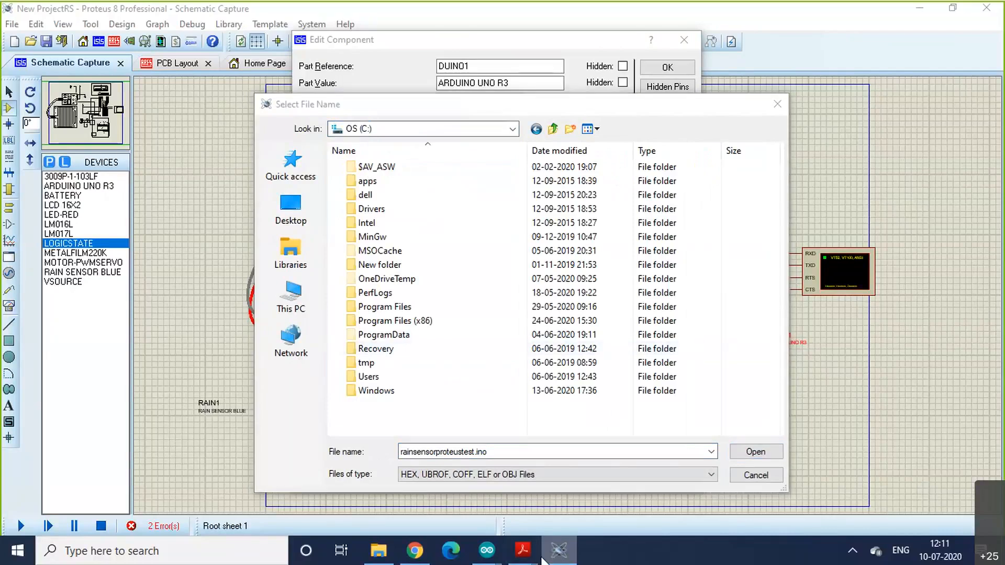
pyautogui.moveTo(487, 550)
pyautogui.click(460, 500)
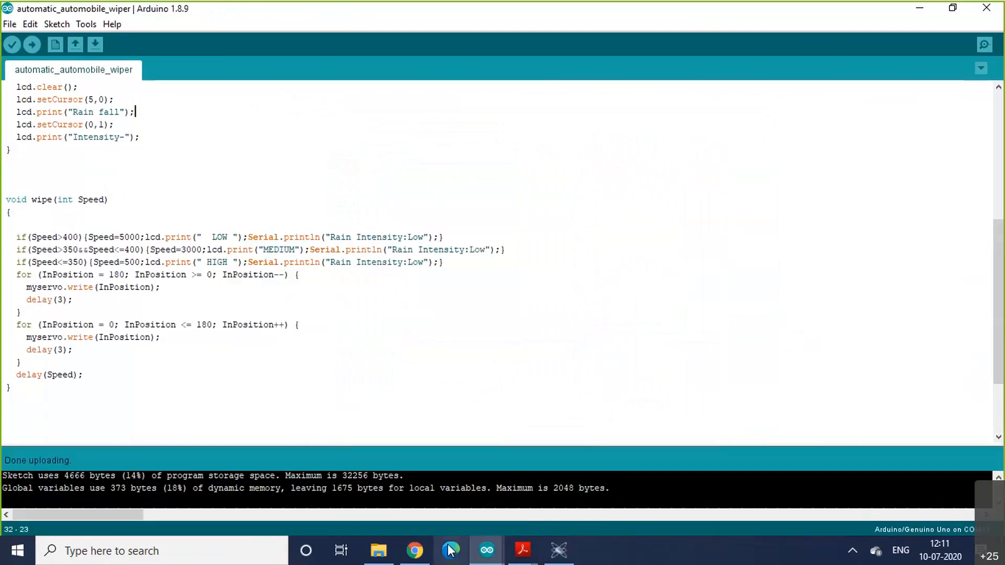
pyautogui.click(485, 554)
pyautogui.rightClick(481, 557)
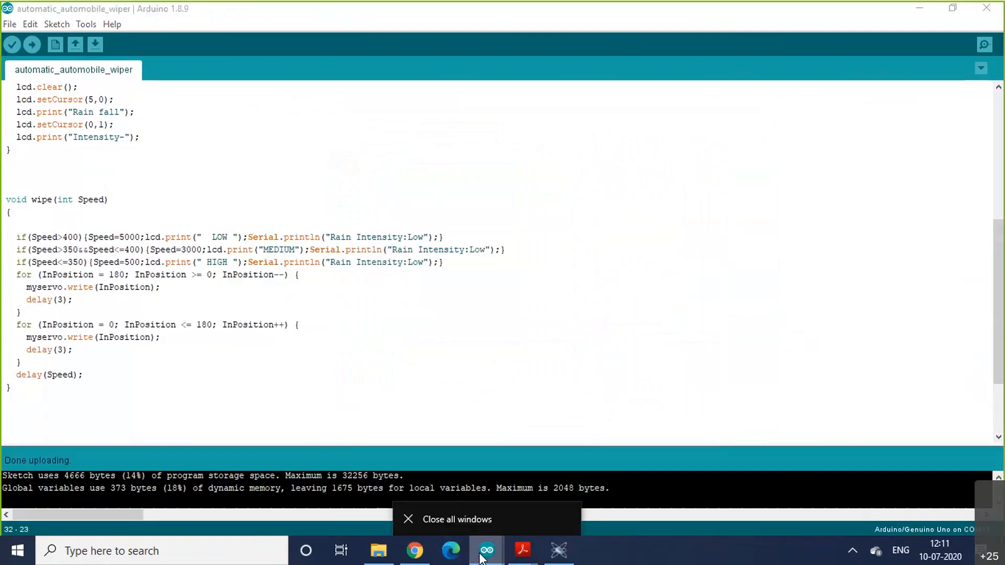
pyautogui.click(487, 553)
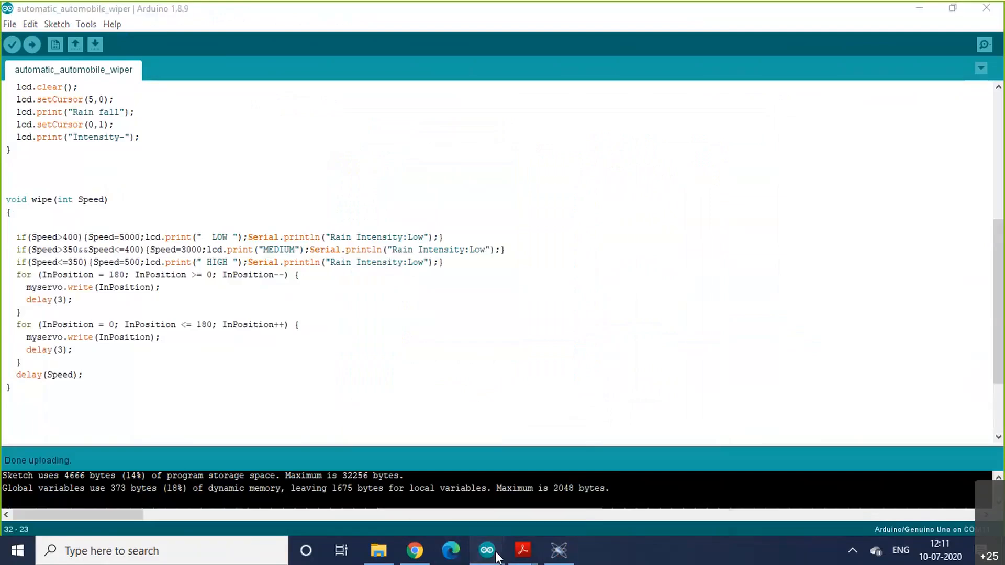
pyautogui.moveTo(496, 556)
pyautogui.click(375, 504)
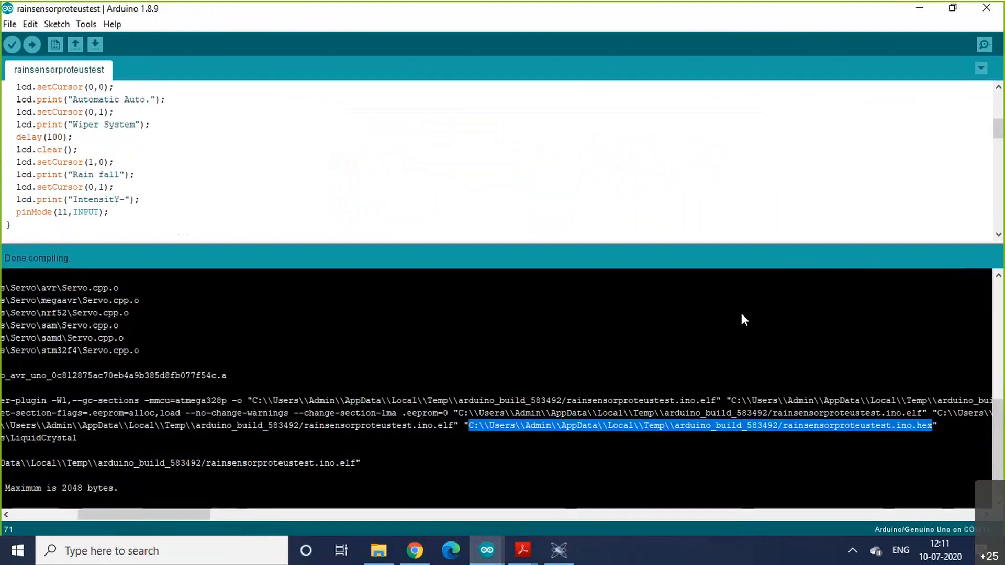
pyautogui.click(705, 435)
pyautogui.moveTo(704, 428); pyautogui.dragTo(745, 440)
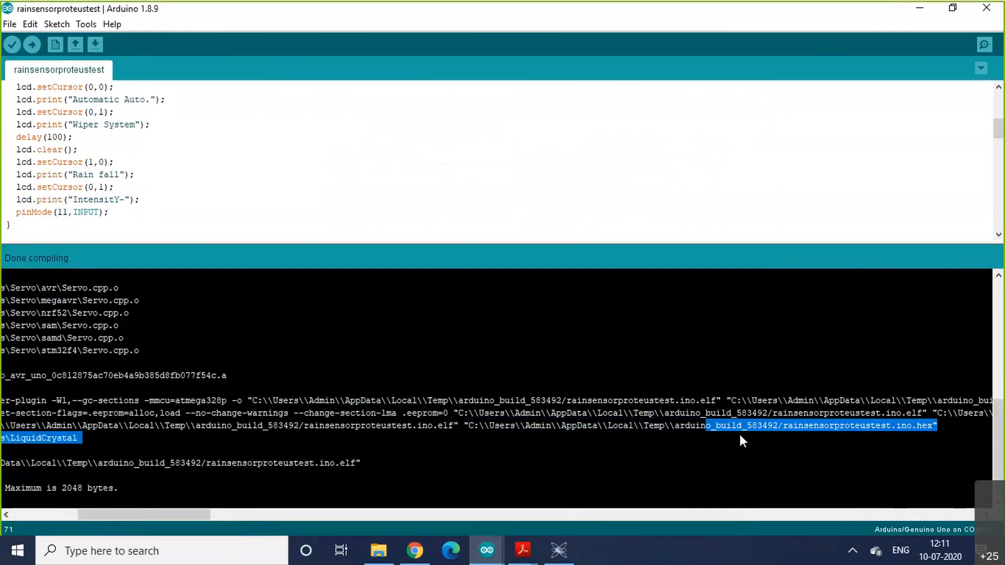
pyautogui.moveTo(469, 427); pyautogui.dragTo(933, 425)
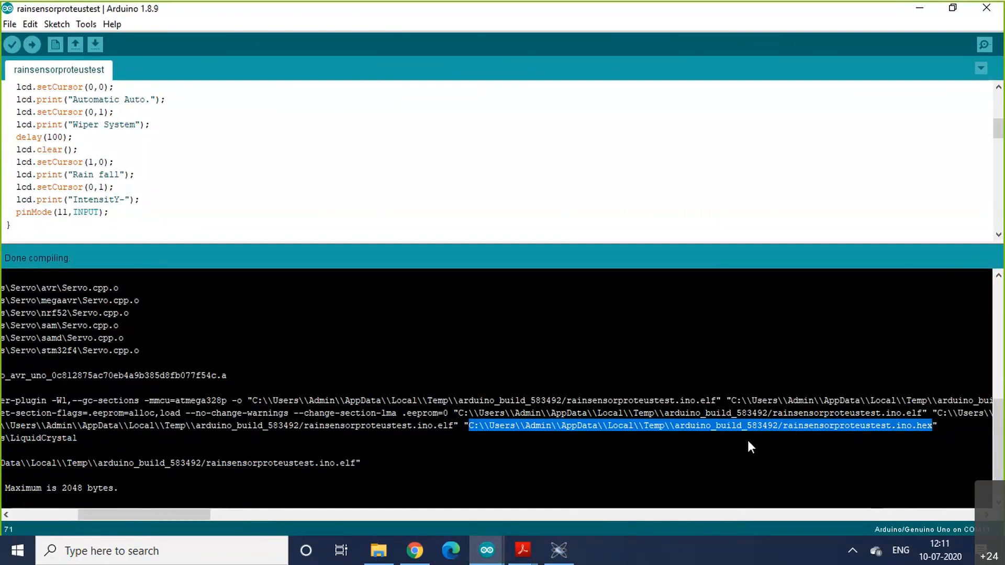
# Step: Switch to File Explorer and replace the current folder path with the copied full path of rainsensorproteustest.ino.hex
pyautogui.click(375, 558)
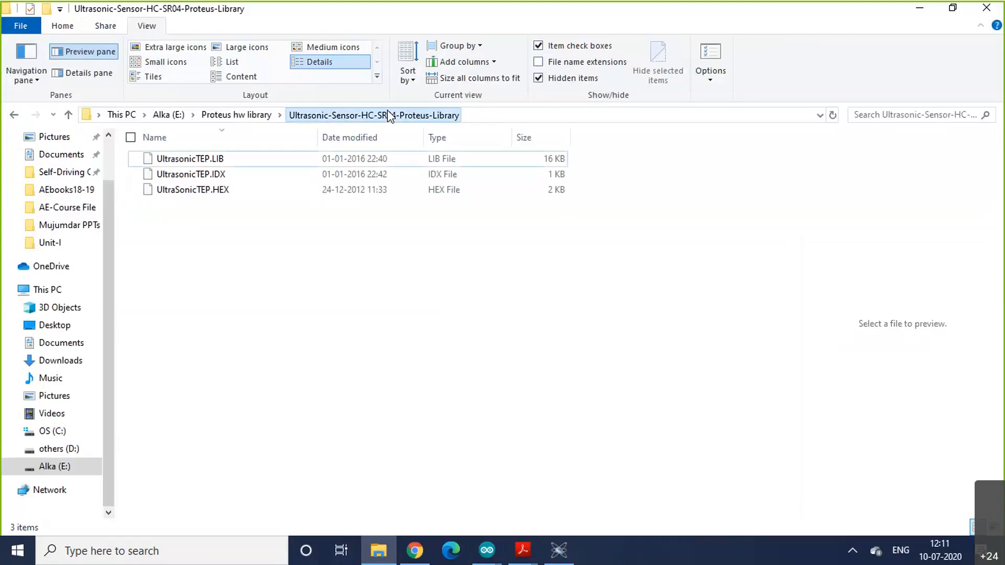
pyautogui.click(518, 117)
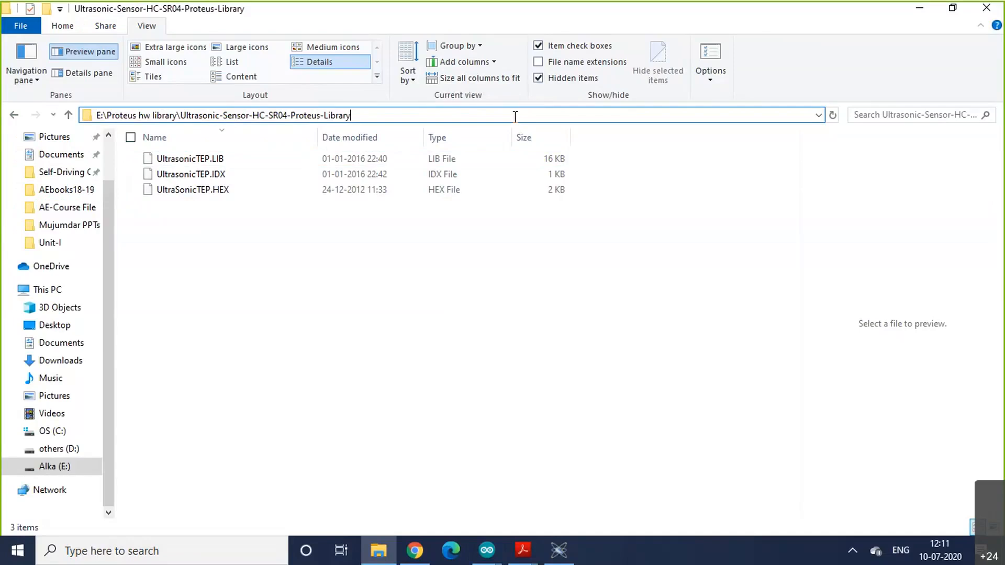
pyautogui.moveTo(509, 115); pyautogui.dragTo(94, 132)
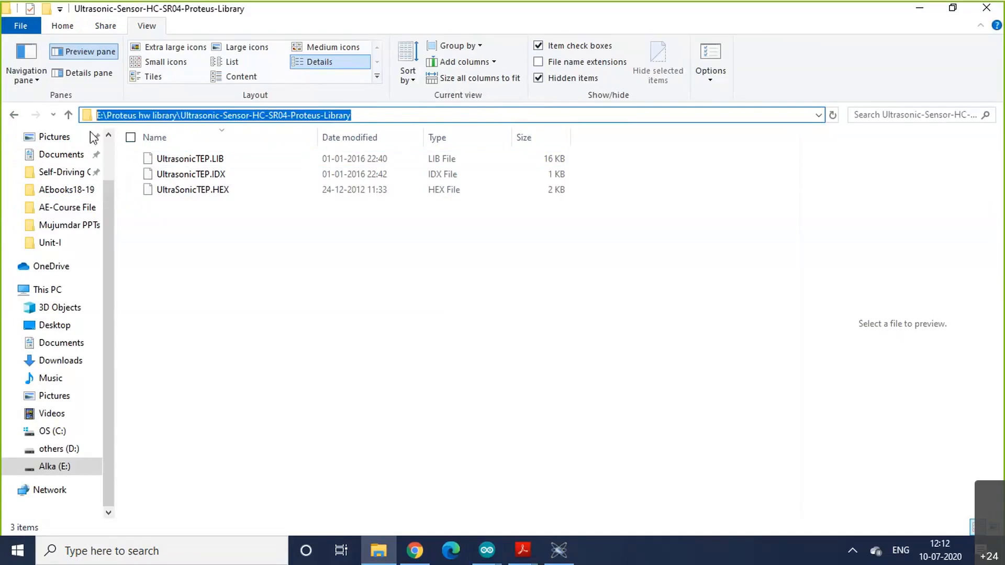
pyautogui.write('C:\\\\Users\\\\Admin\\\\AppData\\\\Local\\\\Temp\\\\arduino_build_583492/rainsensorproteustest.ino.hex')
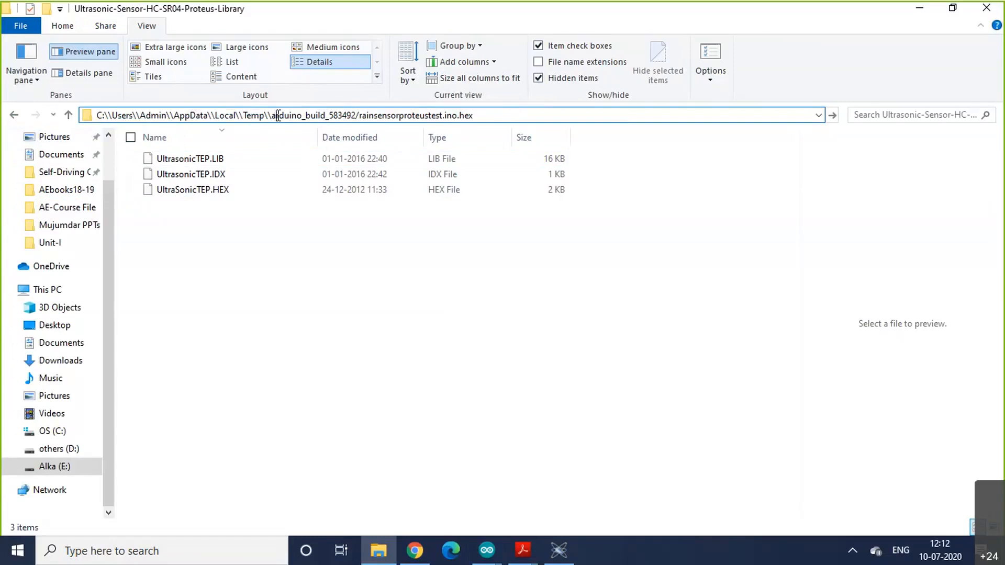
# Step: Reduce the doubled backslashes in the HEX file path to single ones, try to open the path, and dismiss the app chooser
pyautogui.press('BackSpace')
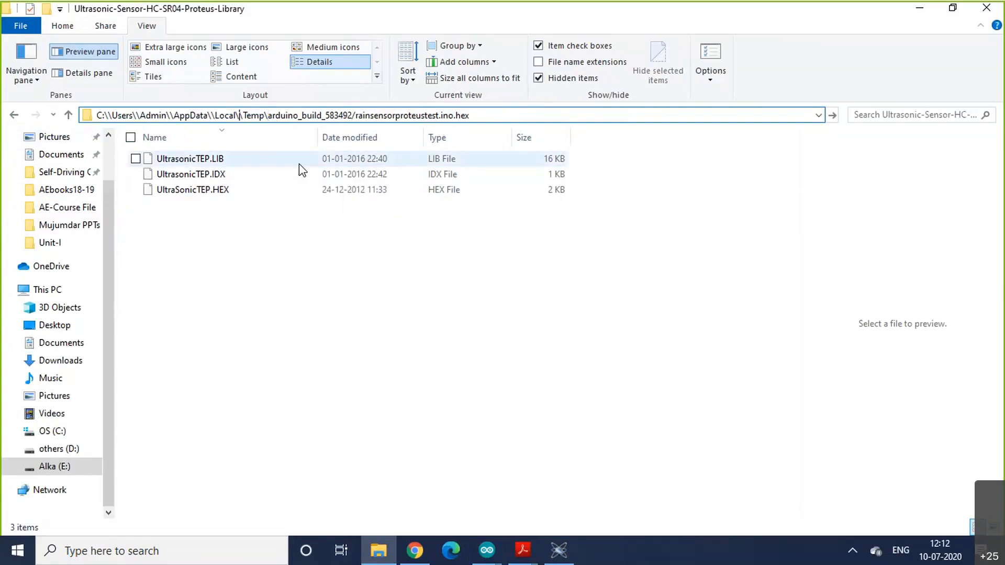
pyautogui.press('BackSpace')
pyautogui.press('Left')
pyautogui.press('Left')
pyautogui.press('Left')
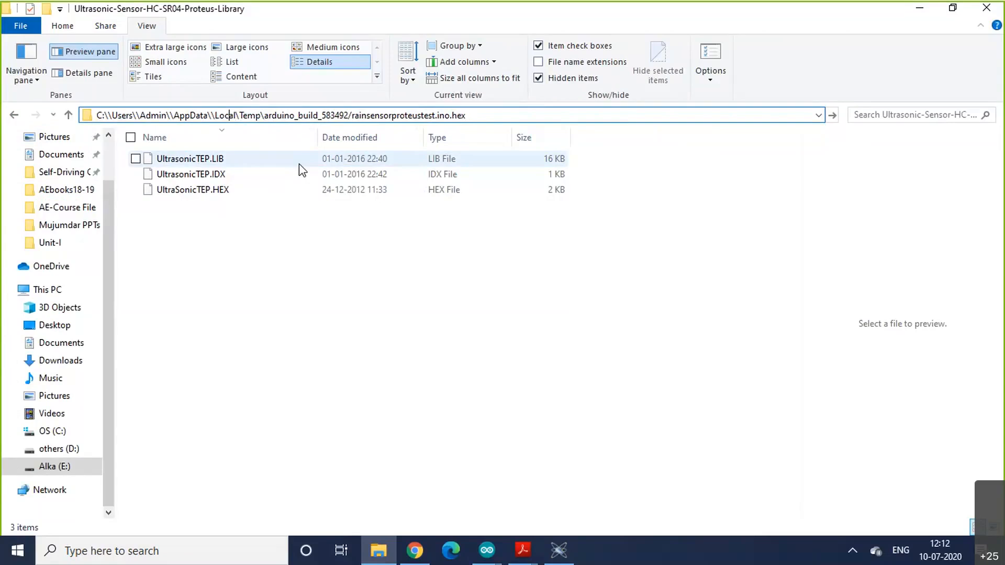
pyautogui.press('Left')
pyautogui.press('Left')
pyautogui.press('BackSpace')
pyautogui.press('Left')
pyautogui.press('Left')
pyautogui.press('Left')
pyautogui.press('Left')
pyautogui.press('Left')
pyautogui.press('Left')
pyautogui.press('Left')
pyautogui.press('Left')
pyautogui.press('BackSpace')
pyautogui.press('Left')
pyautogui.press('Left')
pyautogui.press('Left')
pyautogui.press('Left')
pyautogui.press('Left')
pyautogui.press('Left')
pyautogui.press('Left')
pyautogui.press('Left')
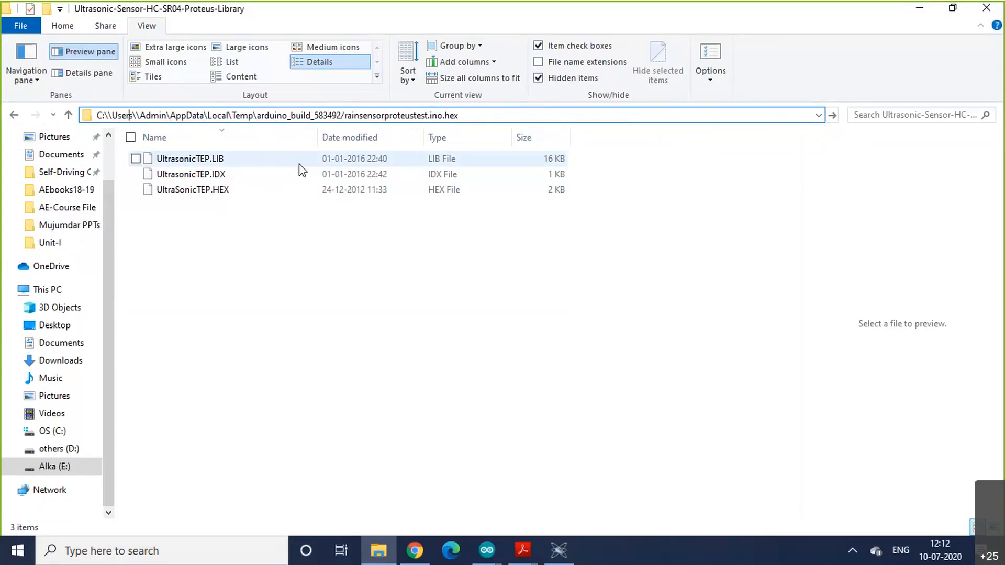
pyautogui.press('Right')
pyautogui.press('Right')
pyautogui.press('BackSpace')
pyautogui.press('Left')
pyautogui.press('Left')
pyautogui.press('Left')
pyautogui.press('Left')
pyautogui.press('Left')
pyautogui.press('Left')
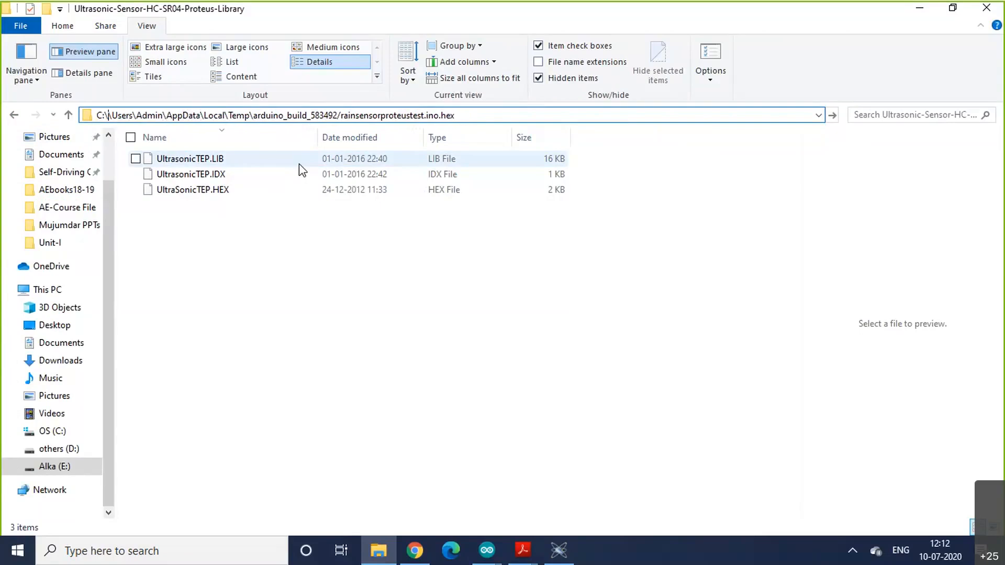
pyautogui.press('BackSpace')
pyautogui.press('Return')
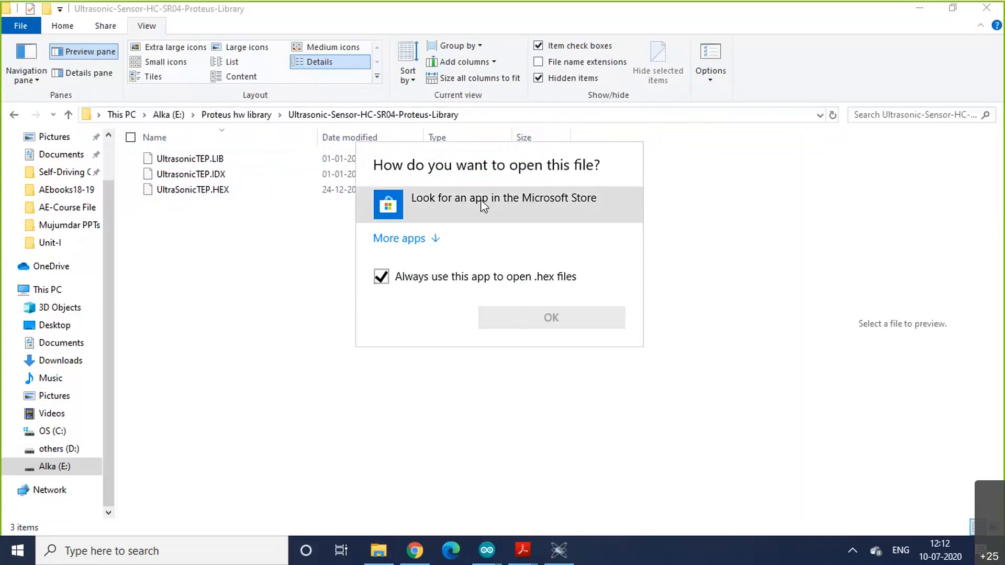
pyautogui.click(460, 109)
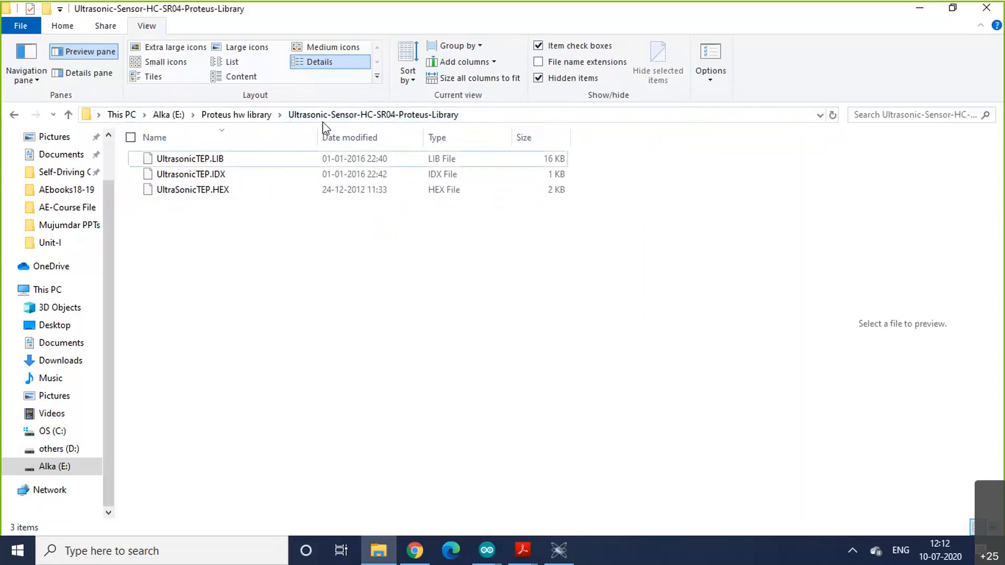
# Step: Go to the Alka (E:) drive, paste the HEX file path as the location, and remove the file name after arduino_build_583492
pyautogui.click(157, 115)
pyautogui.click(222, 115)
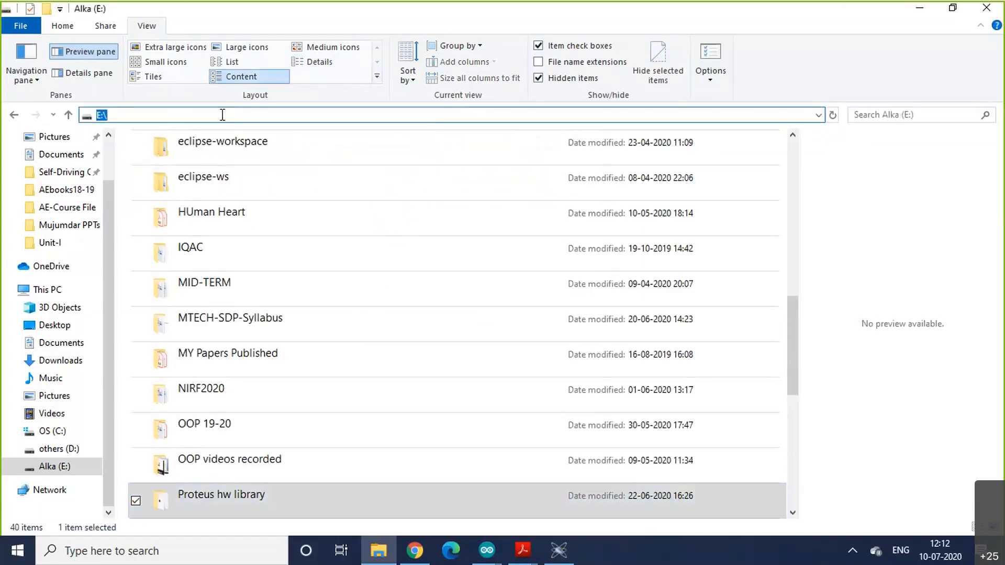
pyautogui.write('C:\\\\Users\\\\Admin\\\\AppData\\\\Local\\\\Temp\\\\arduino_build_583492/rainsensorproteustest.ino.hex')
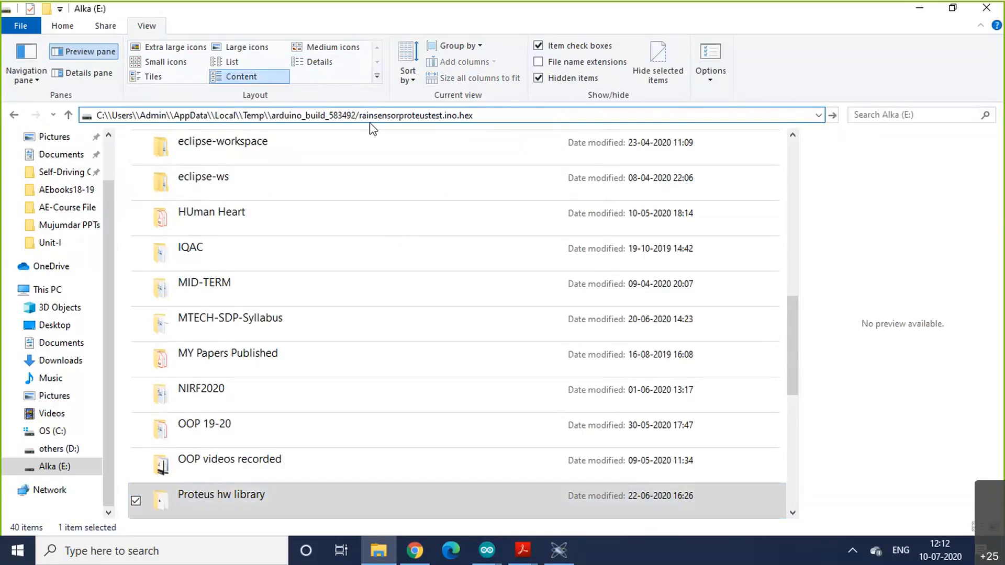
pyautogui.press('BackSpace')
pyautogui.press('BackSpace')
pyautogui.press('BackSpace')
pyautogui.press('BackSpace')
pyautogui.press('BackSpace')
pyautogui.press('BackSpace')
pyautogui.press('BackSpace')
pyautogui.press('BackSpace')
pyautogui.press('BackSpace')
pyautogui.press('BackSpace')
pyautogui.press('BackSpace')
pyautogui.press('BackSpace')
pyautogui.press('BackSpace')
pyautogui.press('BackSpace')
pyautogui.press('BackSpace')
pyautogui.press('BackSpace')
pyautogui.press('BackSpace')
pyautogui.press('BackSpace')
pyautogui.press('BackSpace')
pyautogui.press('BackSpace')
pyautogui.press('BackSpace')
pyautogui.press('BackSpace')
pyautogui.press('BackSpace')
# Step: Reduce the remaining doubled backslashes in the path to single ones and open C:\Users\Admin\AppData\Local\Temp\arduino_build_583492
pyautogui.press('Left')
pyautogui.press('Left')
pyautogui.press('Left')
pyautogui.press('Left')
pyautogui.press('Left')
pyautogui.press('Left')
pyautogui.press('Left')
pyautogui.press('Left')
pyautogui.press('Left')
pyautogui.press('Left')
pyautogui.press('Left')
pyautogui.press('Left')
pyautogui.press('Left')
pyautogui.press('Left')
pyautogui.press('Left')
pyautogui.press('Left')
pyautogui.press('Left')
pyautogui.press('Left')
pyautogui.press('Left')
pyautogui.press('Left')
pyautogui.press('BackSpace')
pyautogui.press('Left')
pyautogui.press('Left')
pyautogui.press('Left')
pyautogui.press('Left')
pyautogui.press('BackSpace')
pyautogui.press('Left')
pyautogui.press('Left')
pyautogui.press('Left')
pyautogui.press('Left')
pyautogui.press('Left')
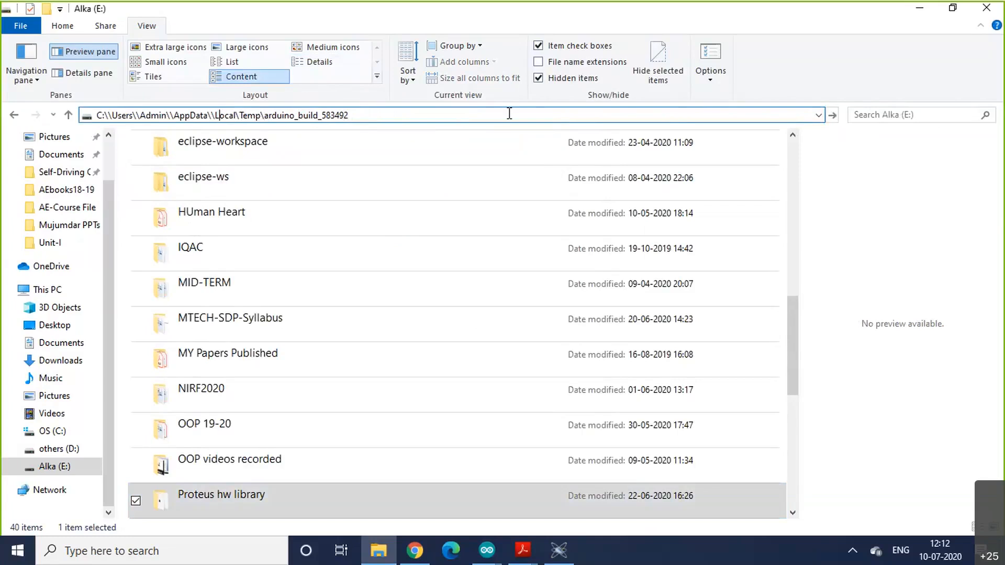
pyautogui.press('Left')
pyautogui.press('BackSpace')
pyautogui.press('Left')
pyautogui.press('Left')
pyautogui.press('Left')
pyautogui.press('Left')
pyautogui.press('Left')
pyautogui.press('Left')
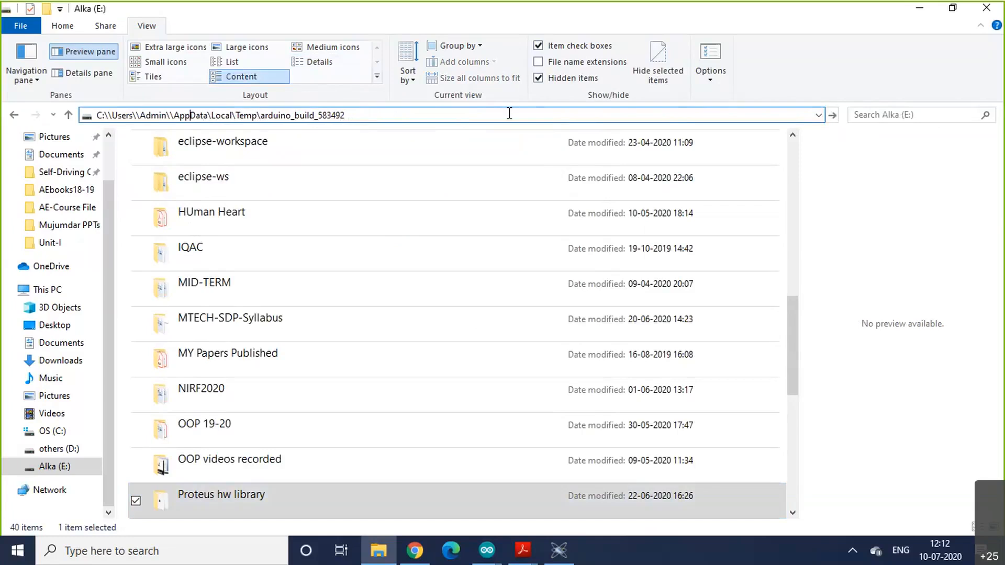
pyautogui.press('Left')
pyautogui.press('BackSpace')
pyautogui.press('Left')
pyautogui.press('Left')
pyautogui.press('Left')
pyautogui.press('Left')
pyautogui.press('Left')
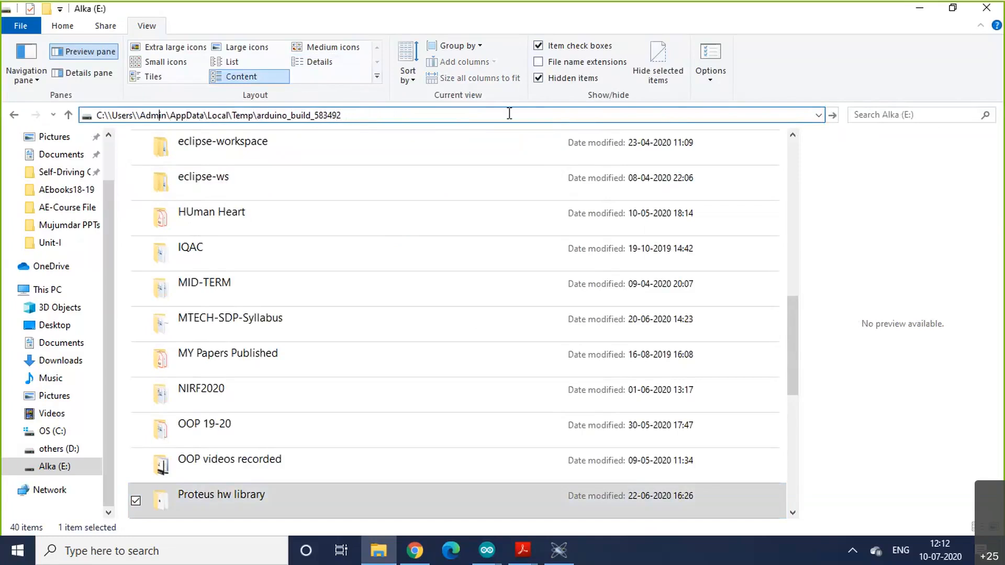
pyautogui.press('Left')
pyautogui.press('BackSpace')
pyautogui.press('Left')
pyautogui.press('Left')
pyautogui.press('Left')
pyautogui.press('Left')
pyautogui.press('Left')
pyautogui.press('Left')
pyautogui.press('BackSpace')
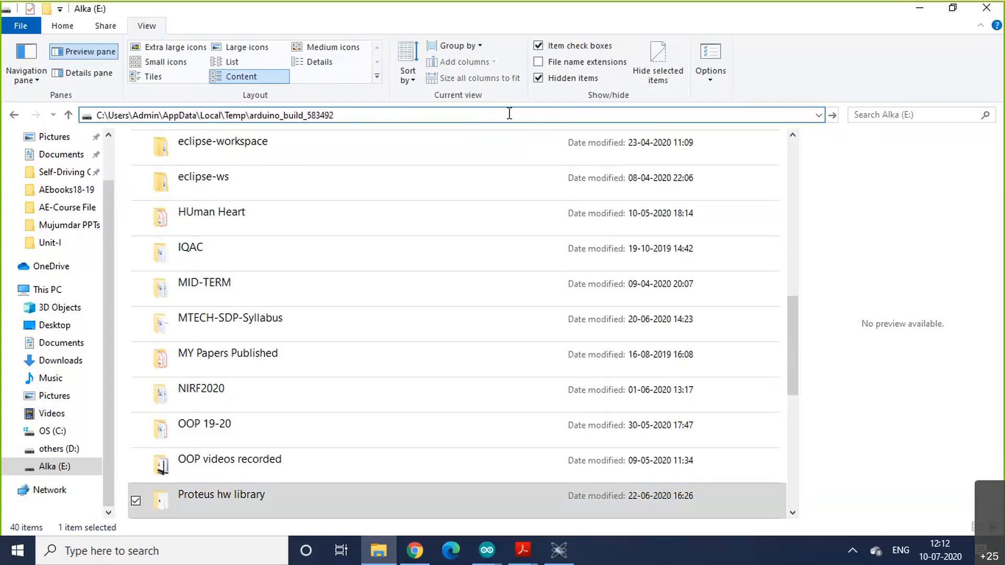
pyautogui.press('Return')
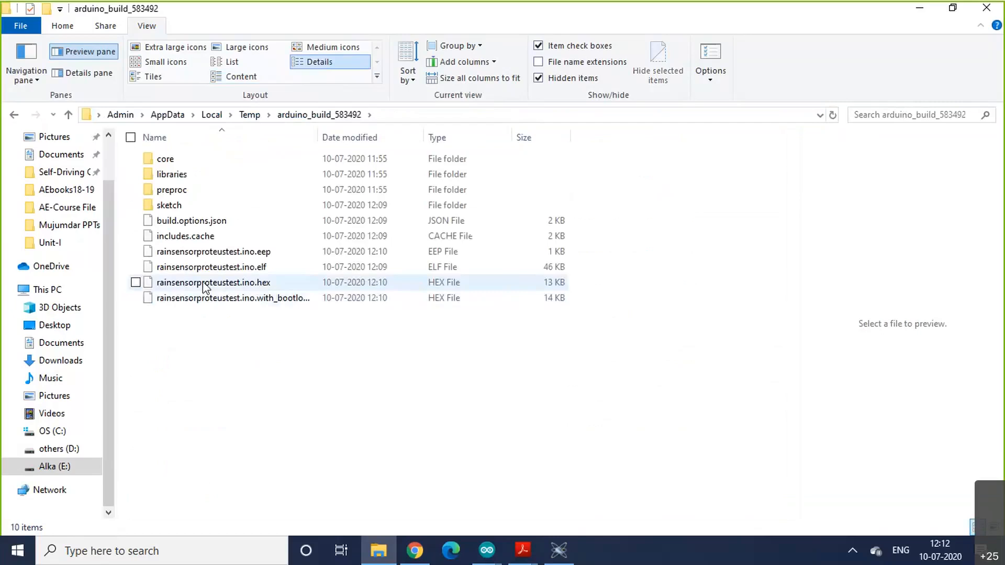
# Step: Select rainsensorproteustest.ino.hex in the build folder and highlight the full path of that folder
pyautogui.click(212, 287)
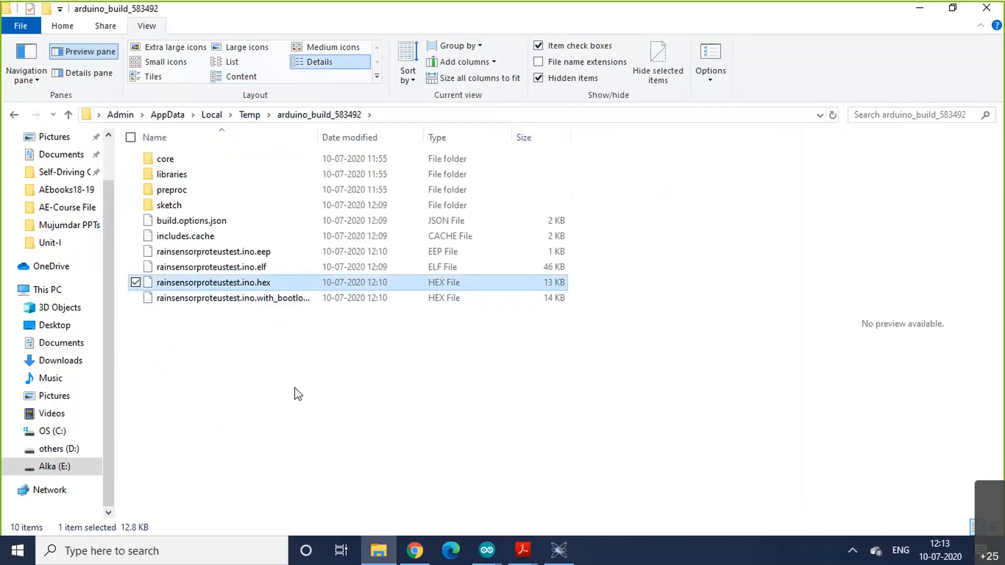
pyautogui.click(214, 283)
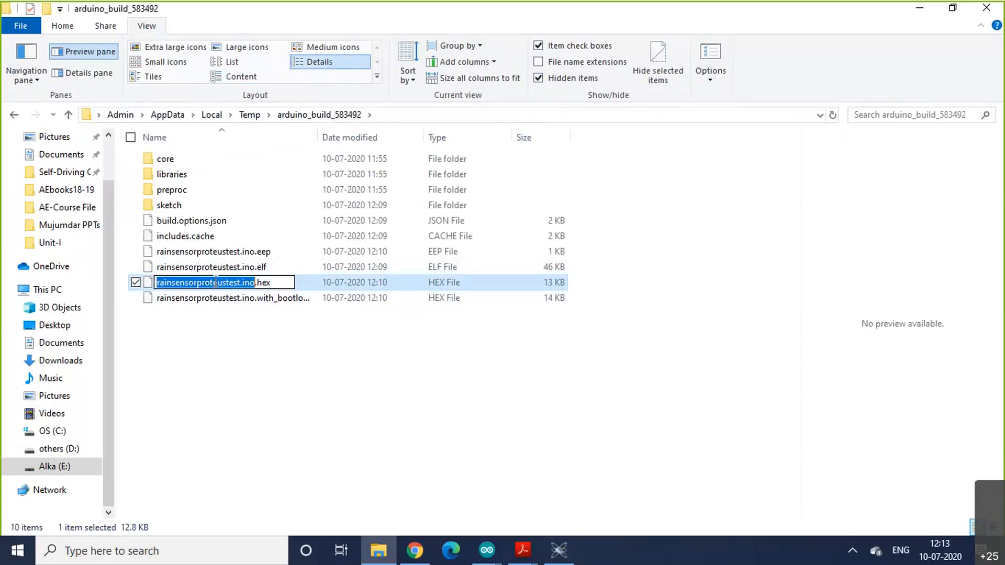
pyautogui.click(395, 114)
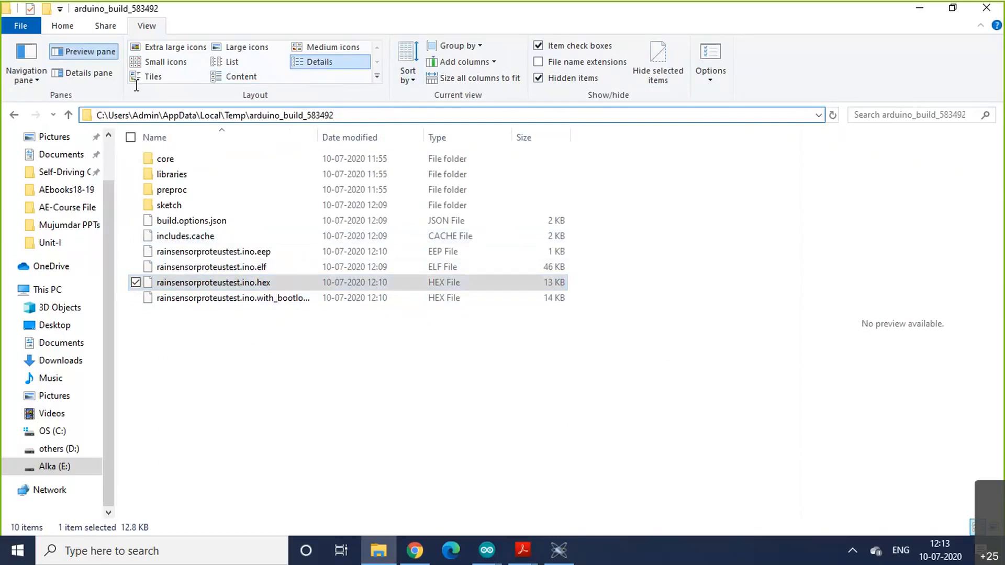
pyautogui.hotkey('ctrl', 'a')
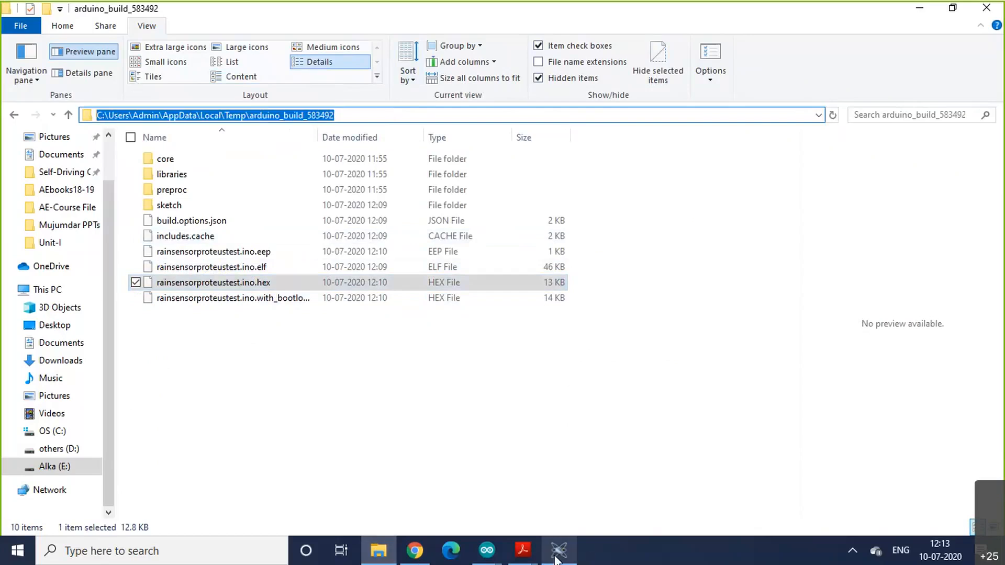
# Step: Switch to Proteus, set DUINO1's Program File path to the arduino_build_583492 folder path, and check it in the file picker
pyautogui.click(557, 559)
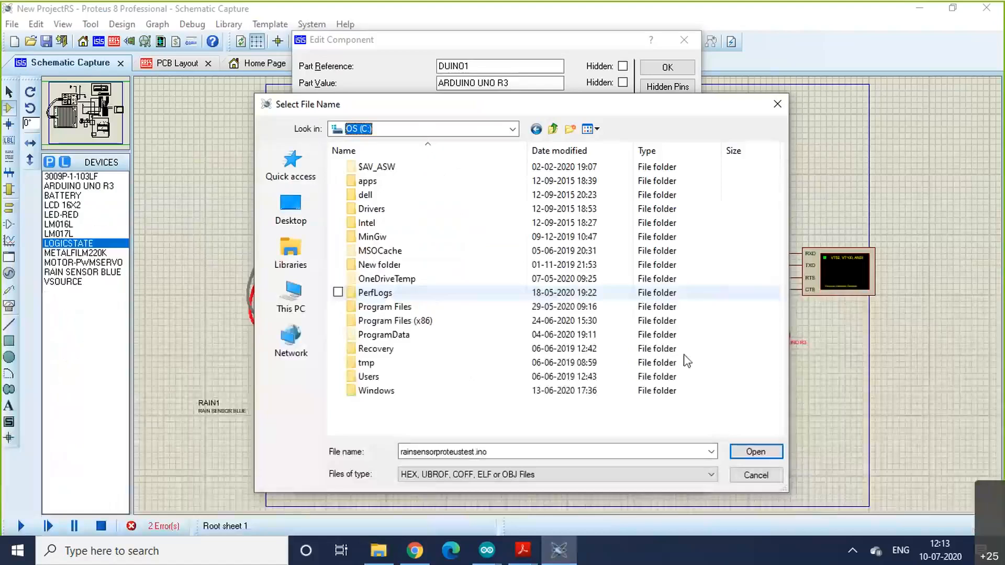
pyautogui.click(773, 478)
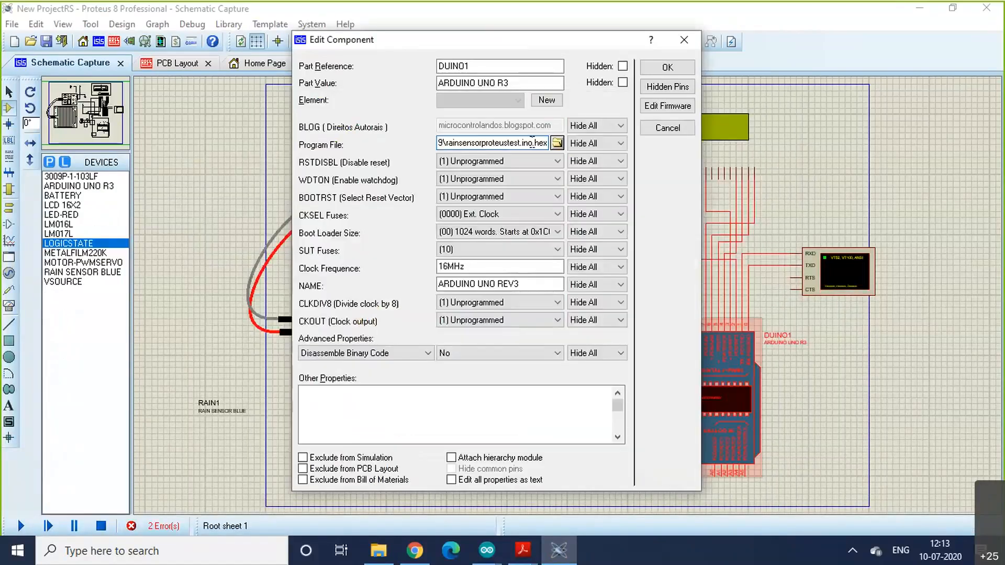
pyautogui.doubleClick(532, 142)
pyautogui.click(532, 142)
pyautogui.press('BackSpace')
pyautogui.press('BackSpace')
pyautogui.press('BackSpace')
pyautogui.press('BackSpace')
pyautogui.press('BackSpace')
pyautogui.press('BackSpace')
pyautogui.press('BackSpace')
pyautogui.press('BackSpace')
pyautogui.press('BackSpace')
pyautogui.press('BackSpace')
pyautogui.press('BackSpace')
pyautogui.press('BackSpace')
pyautogui.press('BackSpace')
pyautogui.press('BackSpace')
pyautogui.press('BackSpace')
pyautogui.press('BackSpace')
pyautogui.press('BackSpace')
pyautogui.press('BackSpace')
pyautogui.press('BackSpace')
pyautogui.press('BackSpace')
pyautogui.click(559, 145)
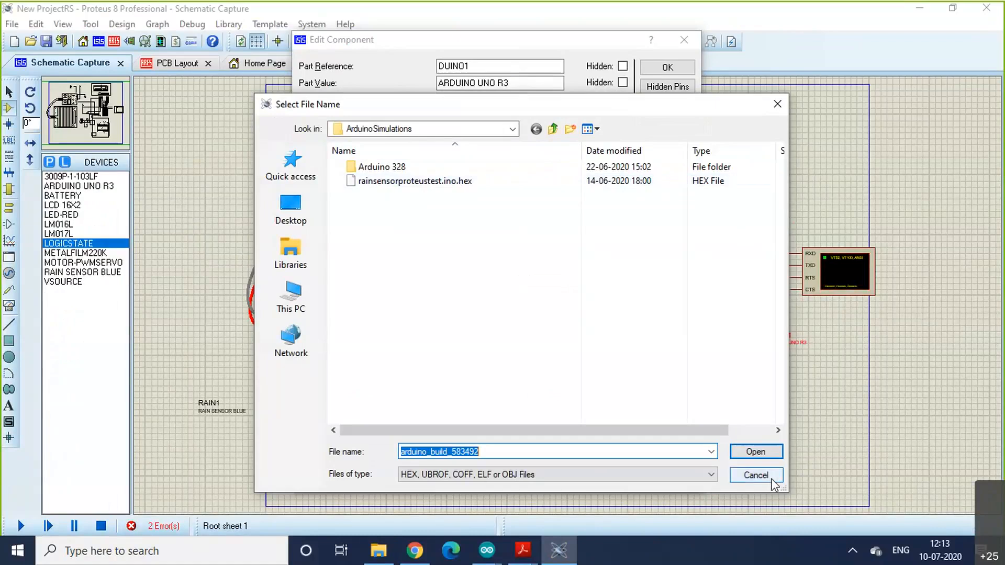
pyautogui.click(756, 476)
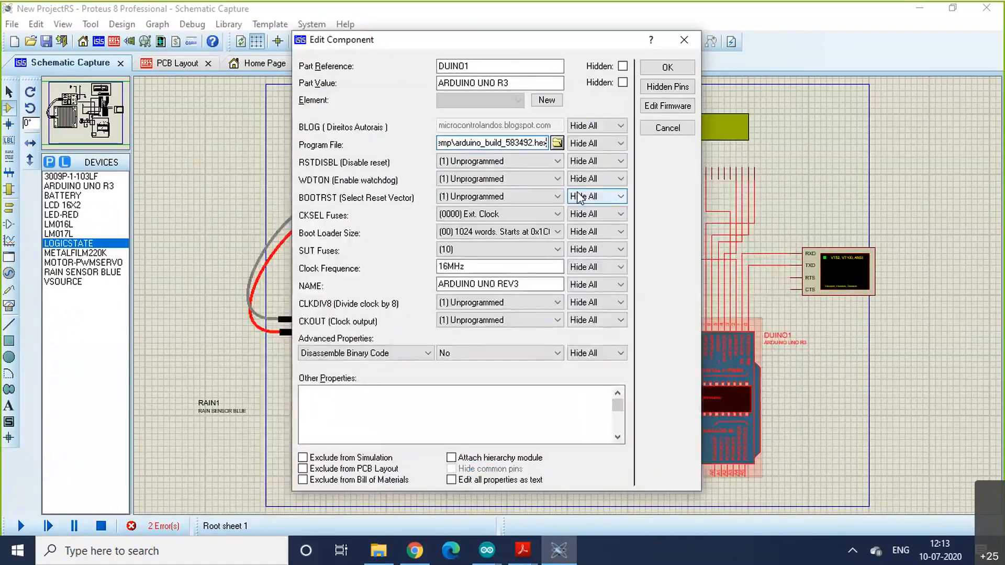
# Step: Replace the .hex ending of the Program File path with a backslash after arduino_build_583492
pyautogui.press('BackSpace')
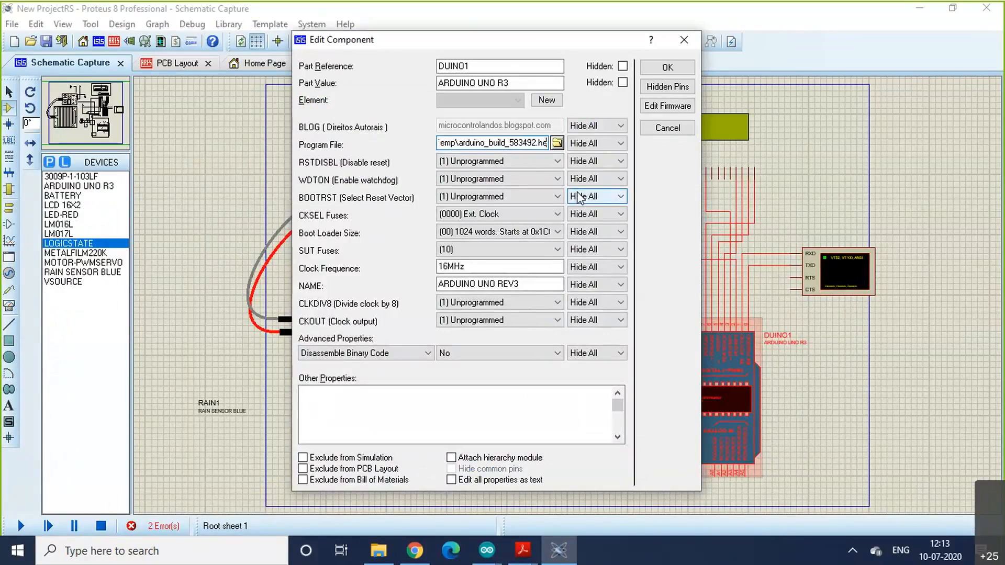
pyautogui.press('BackSpace')
pyautogui.press('BackSpace')
pyautogui.press('BackSpace')
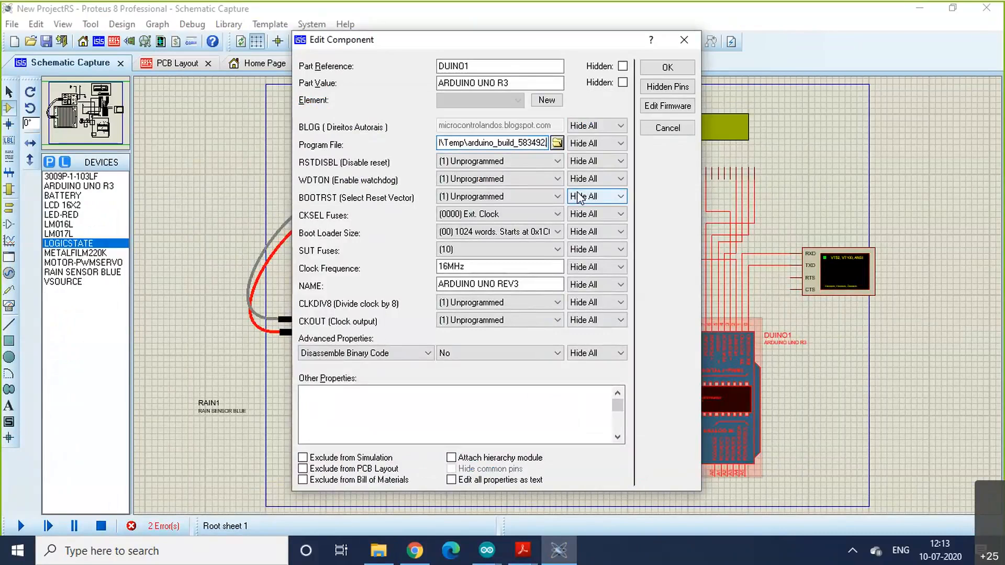
pyautogui.press('BackSpace')
pyautogui.write('\\')
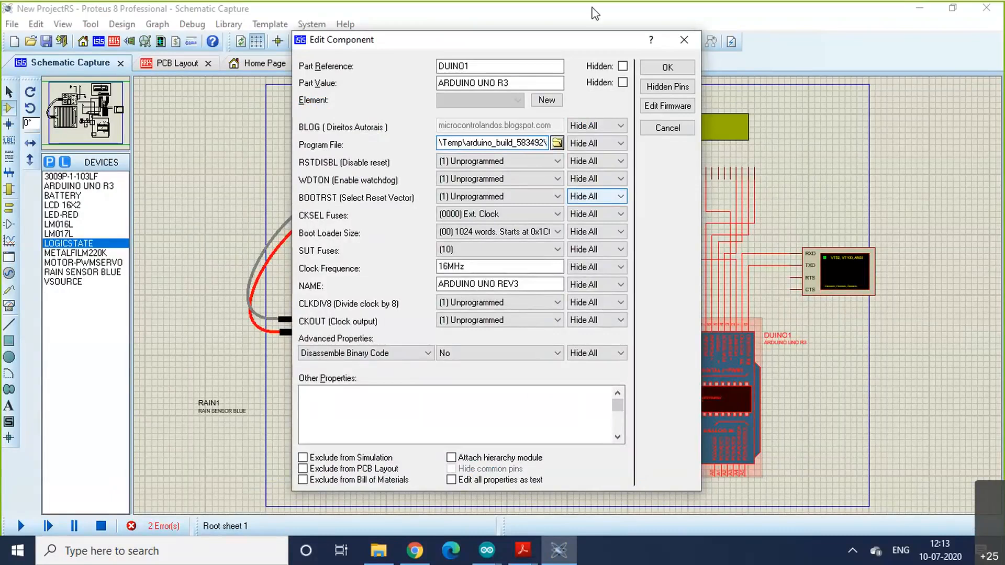
pyautogui.click(558, 143)
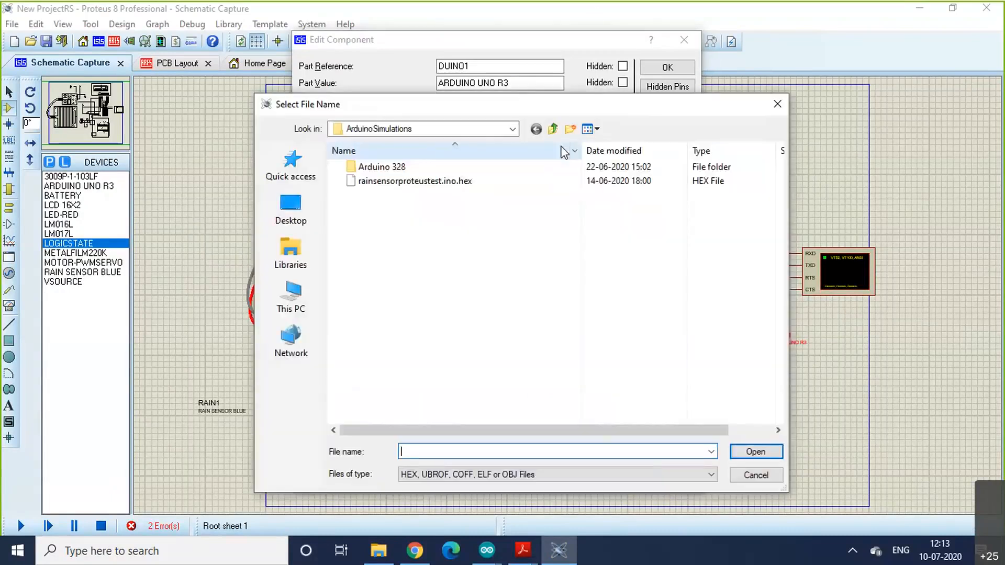
pyautogui.click(512, 131)
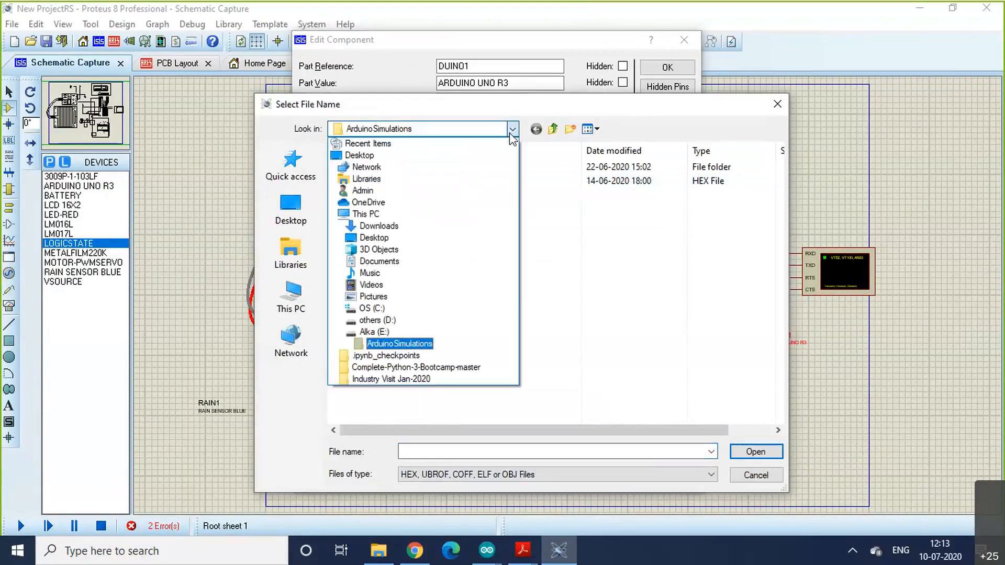
pyautogui.click(440, 308)
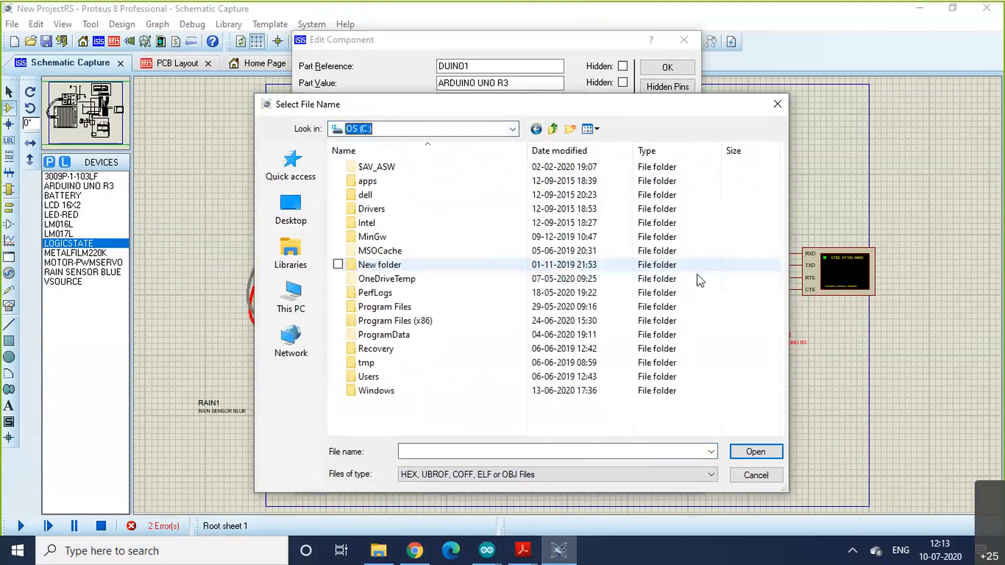
pyautogui.click(778, 106)
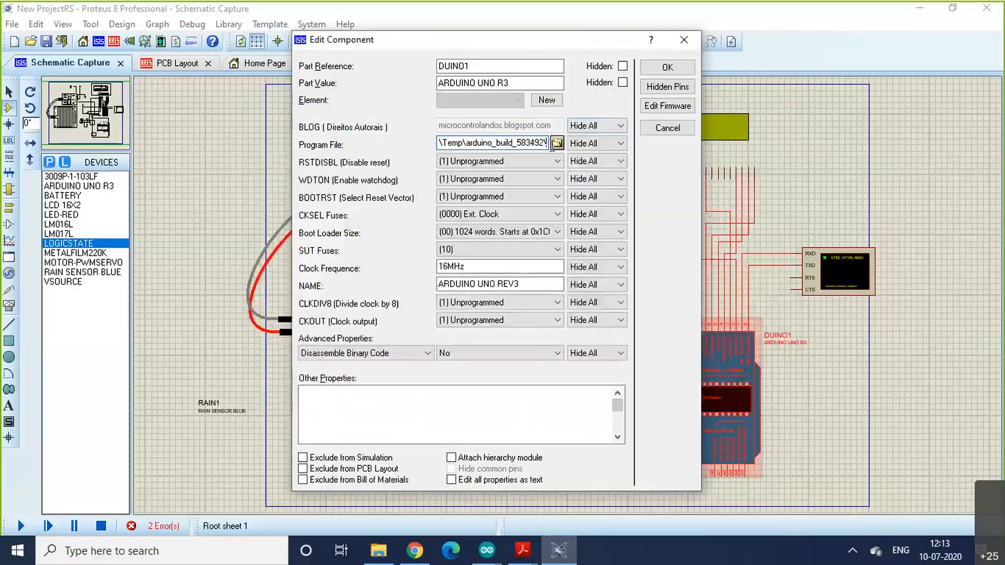
# Step: Remove the trailing backslash from the Program File path and accept DUINO1's component properties
pyautogui.press('Delete')
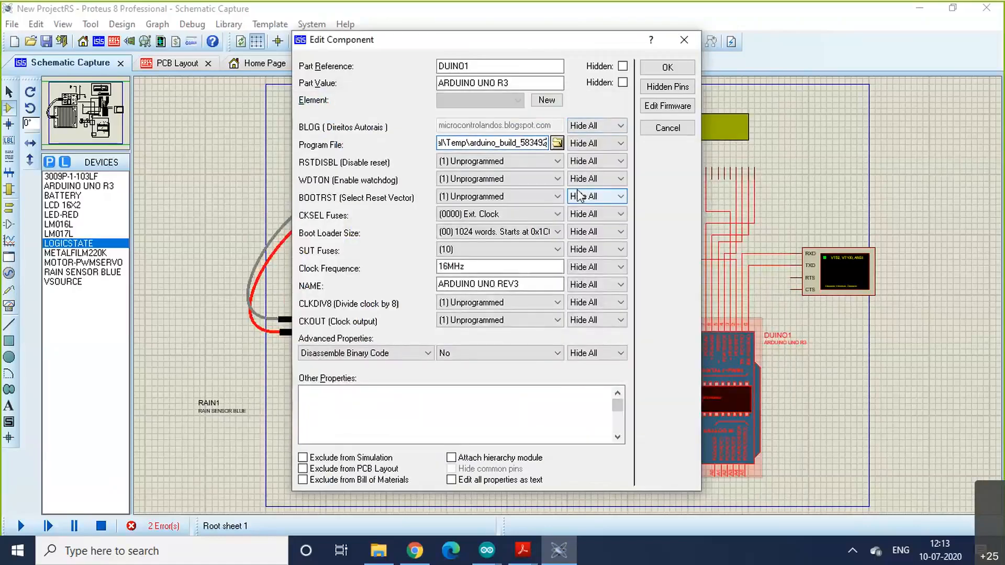
pyautogui.press('Return')
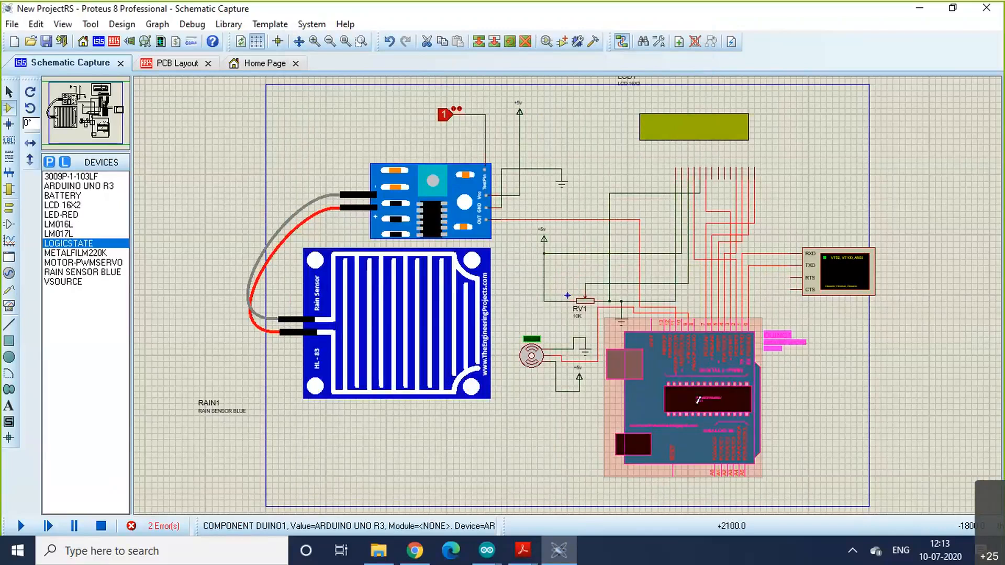
# Step: Reopen DUINO1's properties and its program file picker, dismiss the battery notice, and move the picker clear of the Program File path
pyautogui.doubleClick(698, 400)
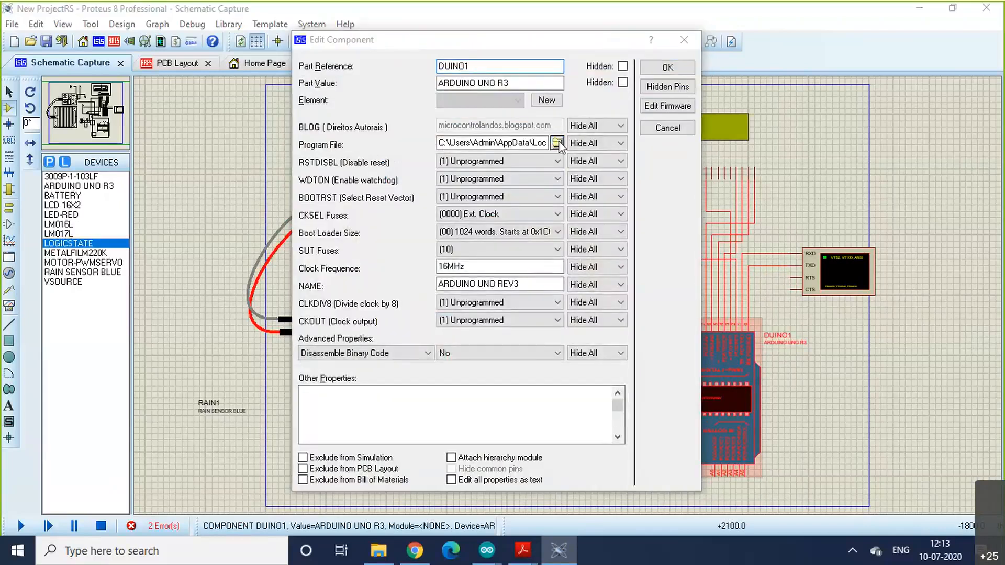
pyautogui.click(557, 142)
pyautogui.click(512, 131)
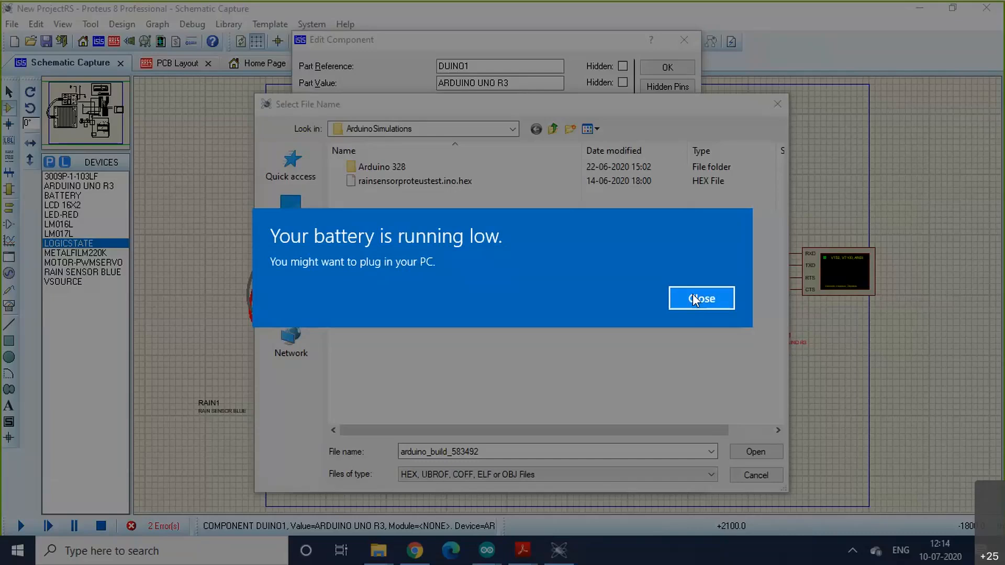
pyautogui.click(692, 294)
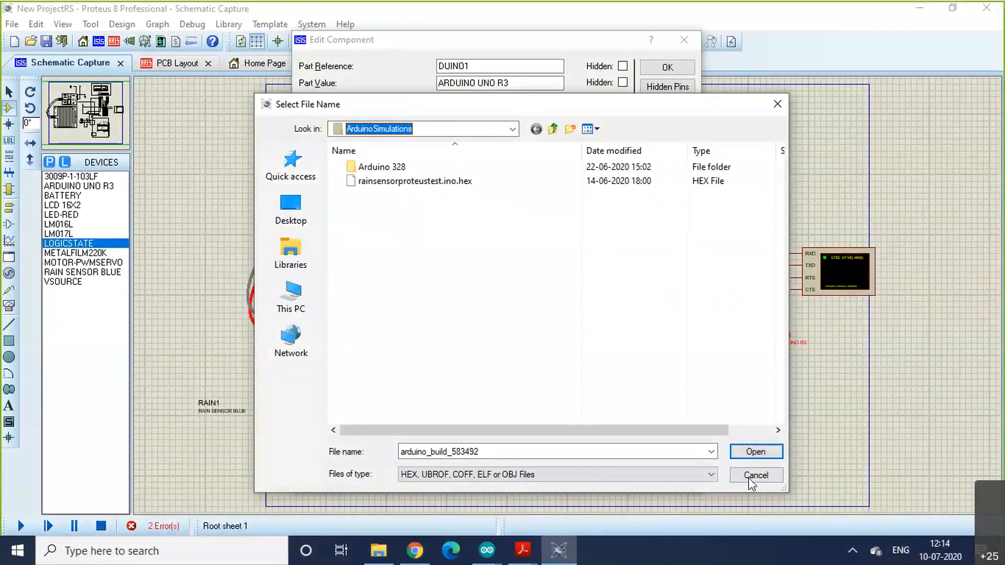
pyautogui.click(521, 171)
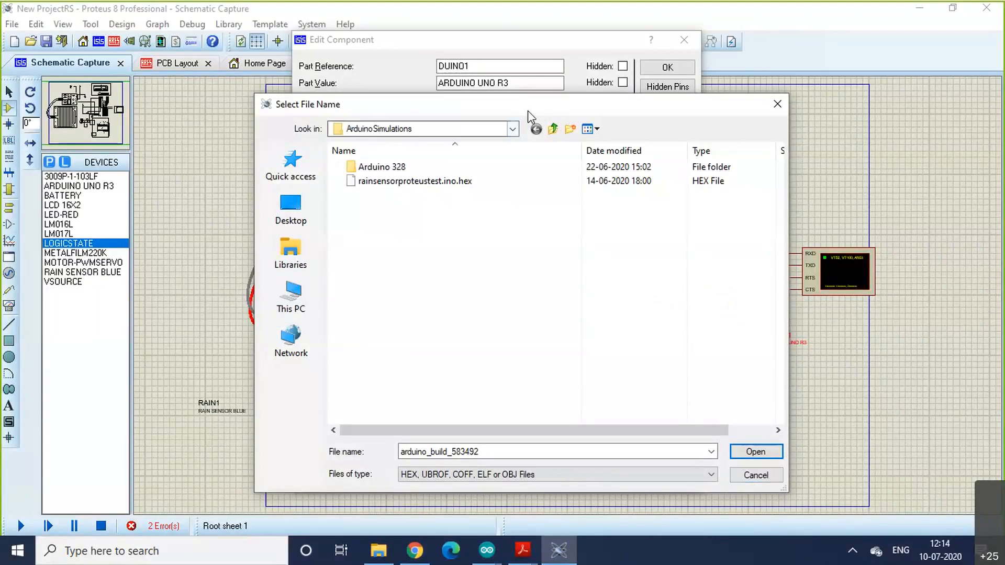
pyautogui.moveTo(528, 111); pyautogui.dragTo(525, 251)
pyautogui.scroll(-1, 469, 273)
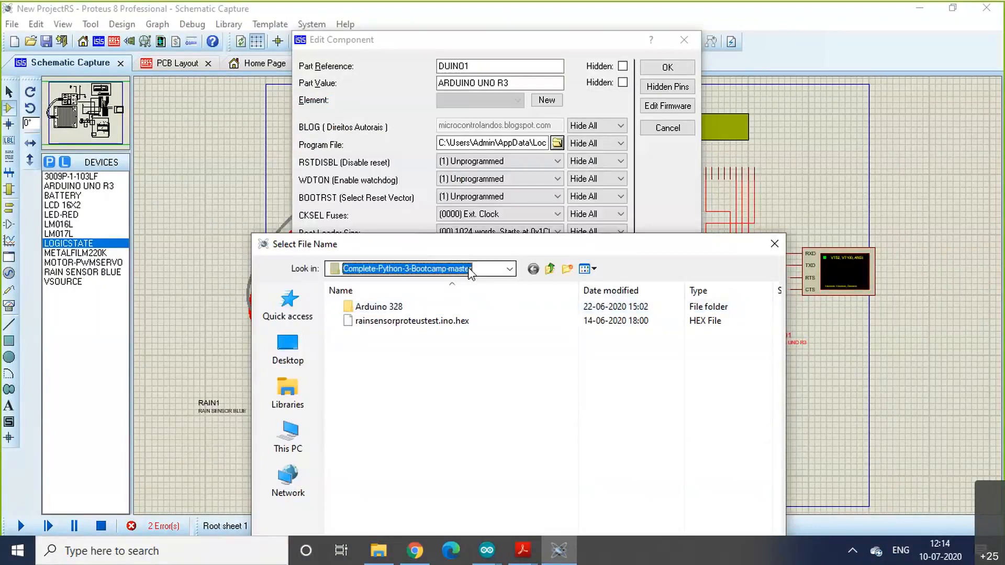
pyautogui.scroll(1, 470, 272)
pyautogui.click(470, 272)
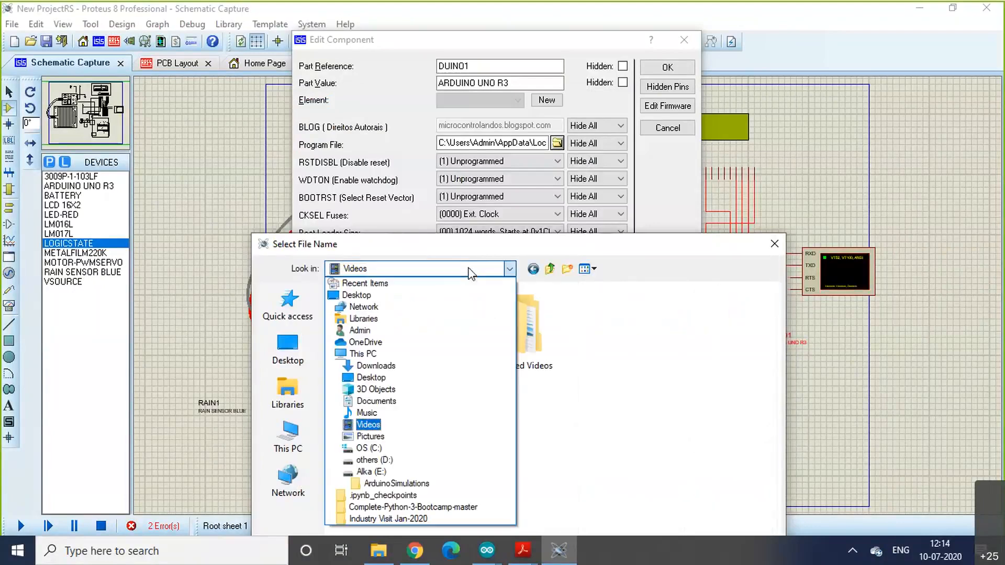
pyautogui.click(472, 272)
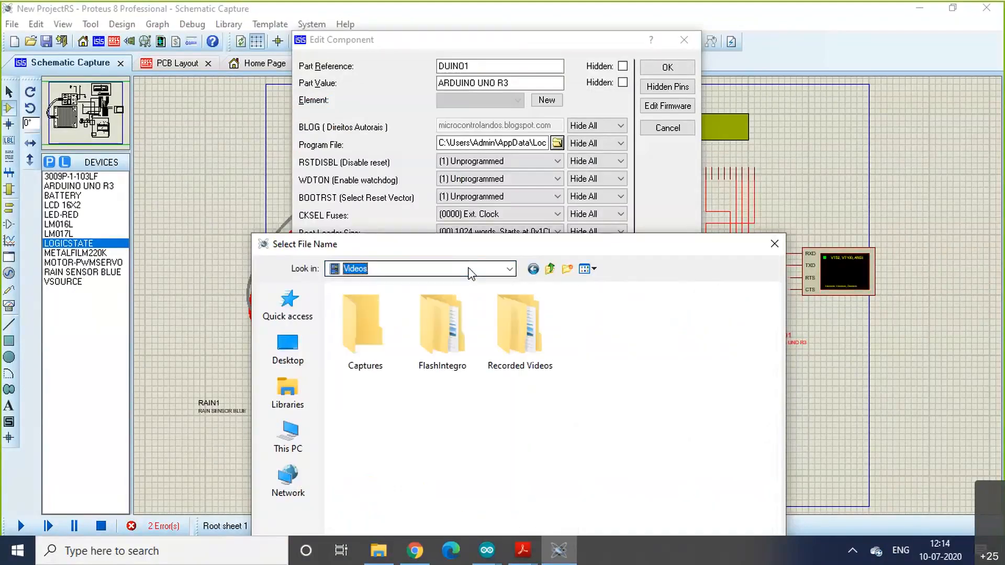
# Step: Browse DUINO1's program file picker to the Users folder on the C: drive
pyautogui.click(509, 269)
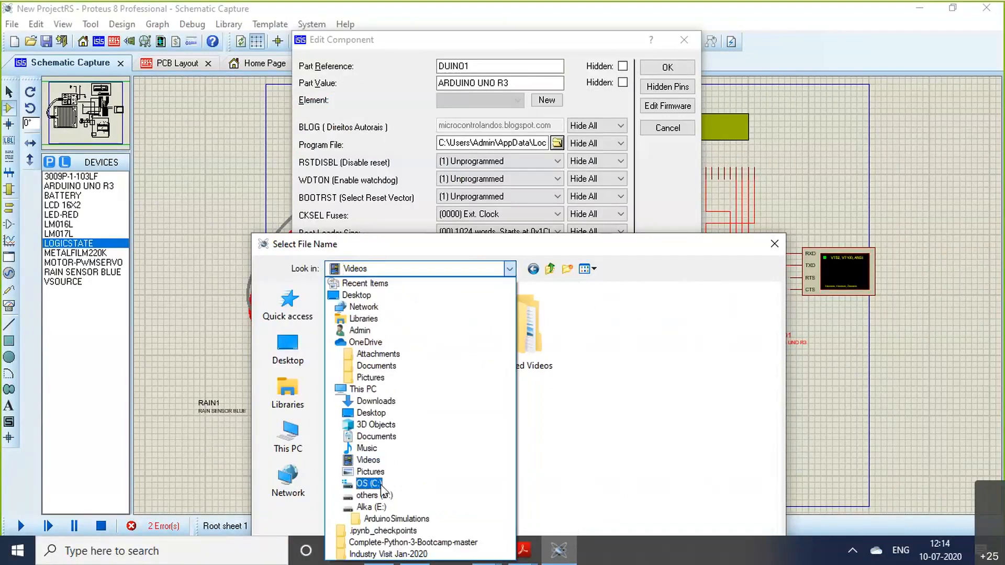
pyautogui.click(370, 484)
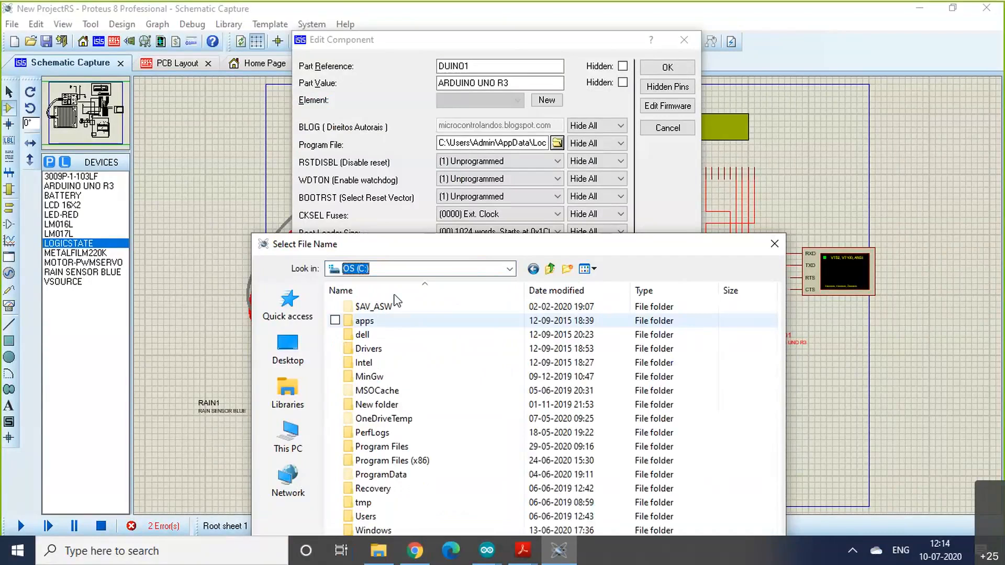
pyautogui.click(357, 449)
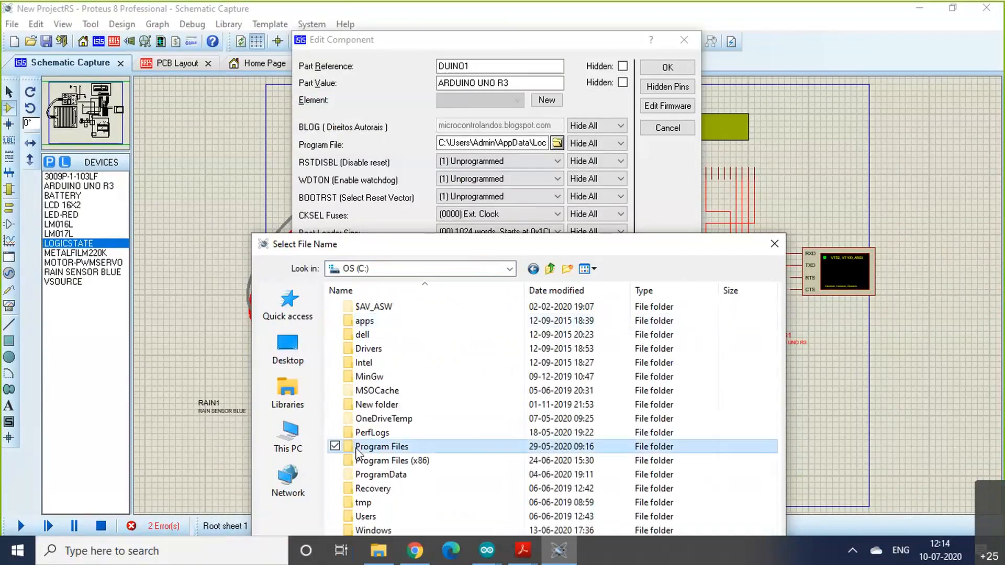
pyautogui.press('t')
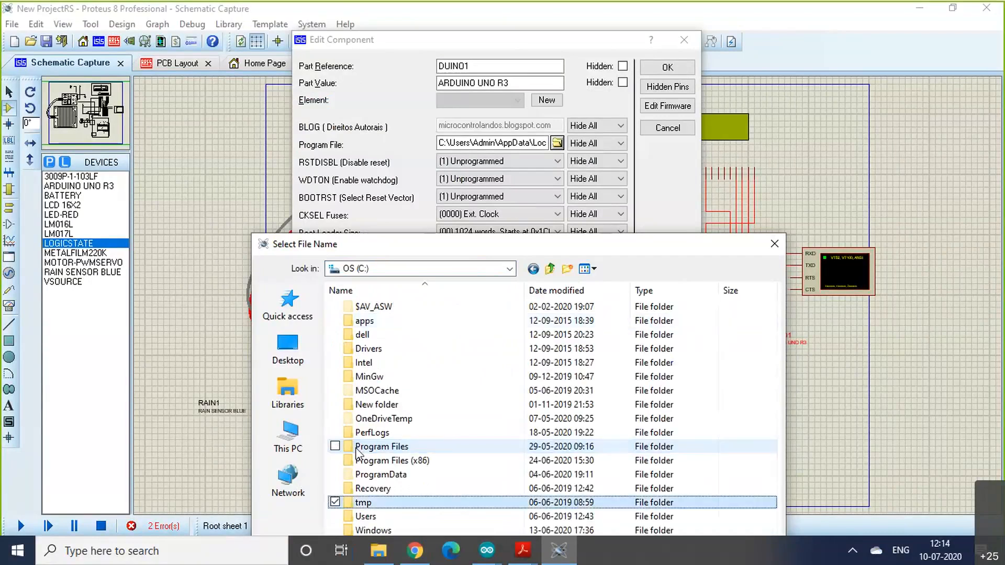
pyautogui.press('u')
pyautogui.press('Return')
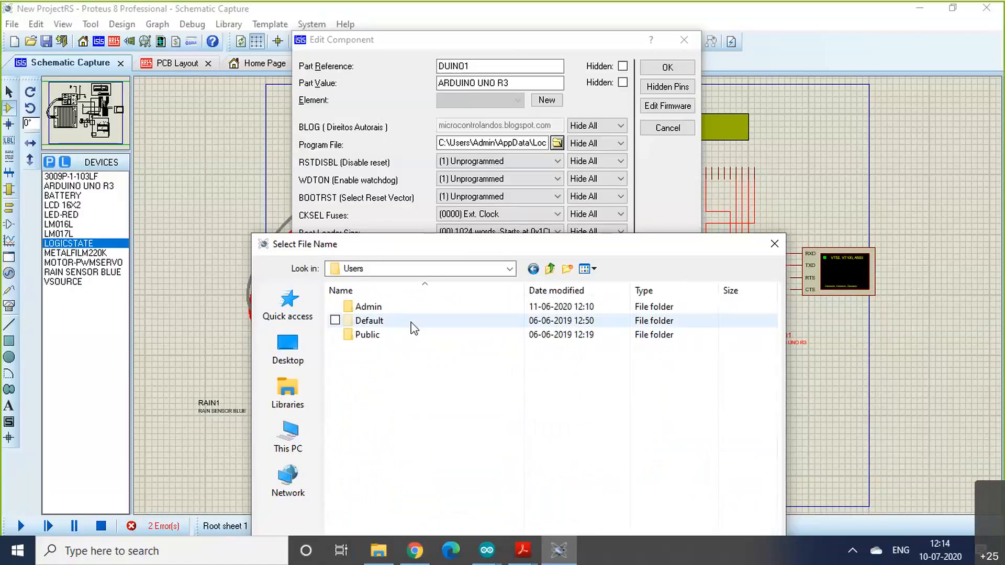
# Step: Go from Users into Admin\AppData\Local\Temp in the program file picker
pyautogui.doubleClick(392, 309)
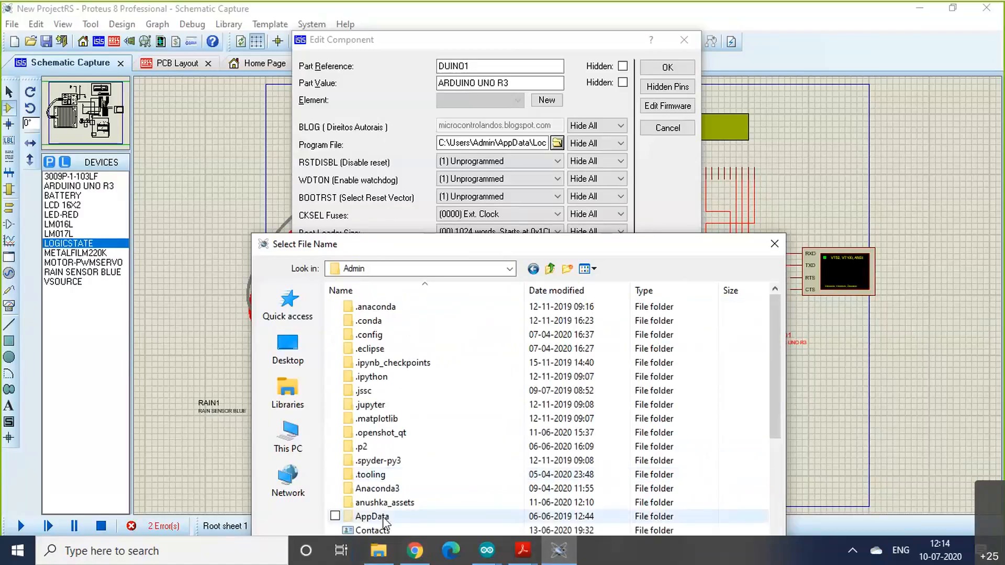
pyautogui.doubleClick(371, 517)
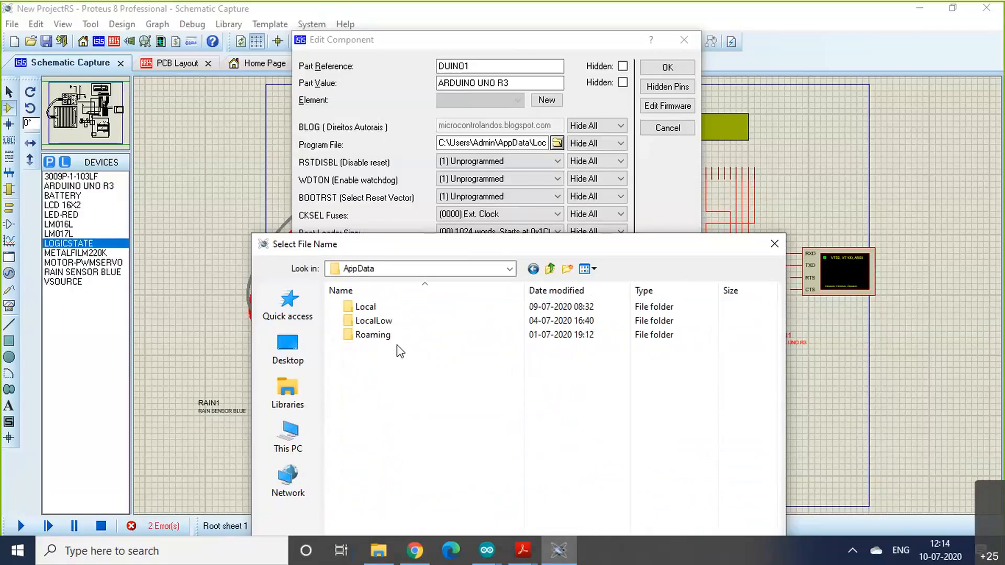
pyautogui.doubleClick(379, 308)
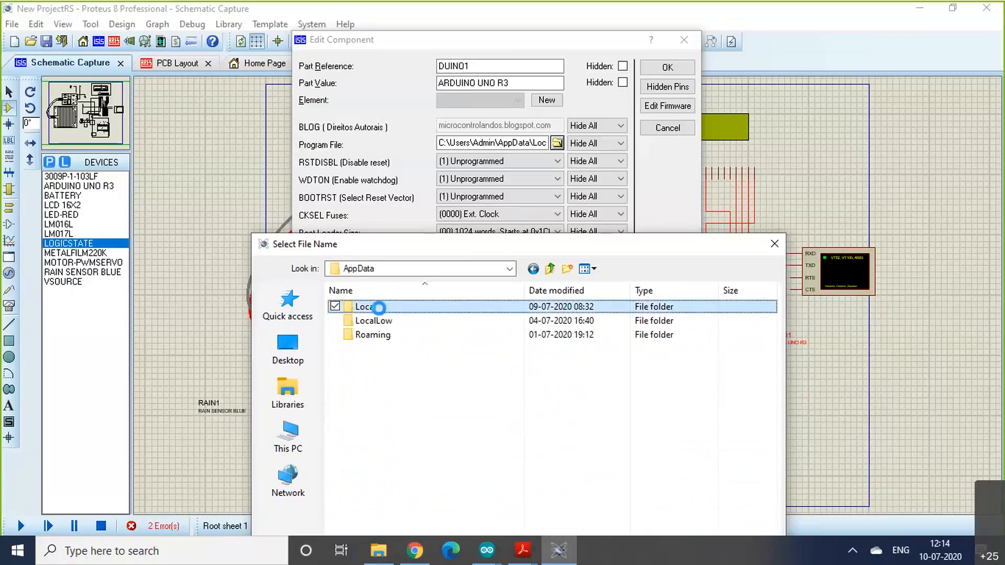
pyautogui.click(381, 378)
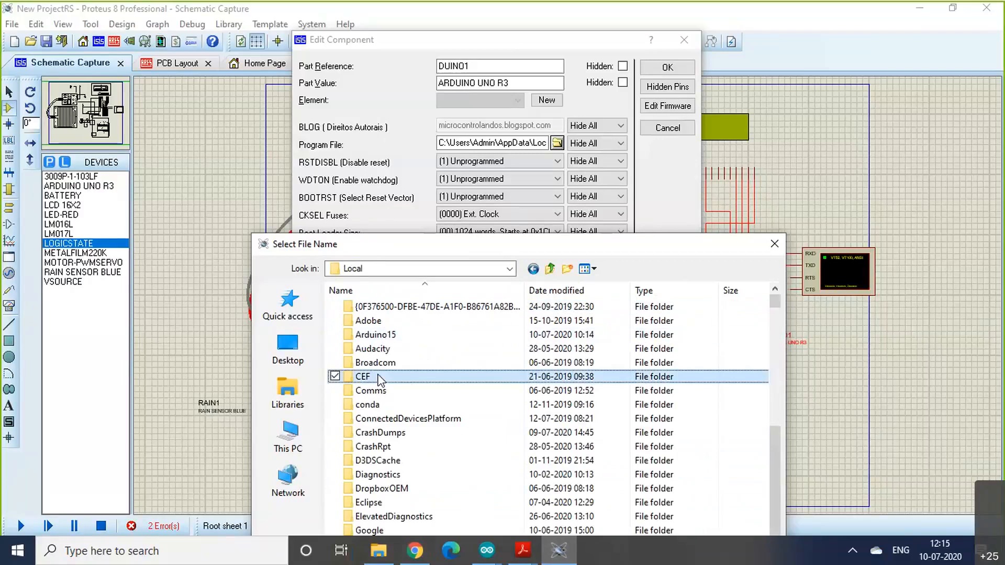
pyautogui.press('t')
pyautogui.press('Return')
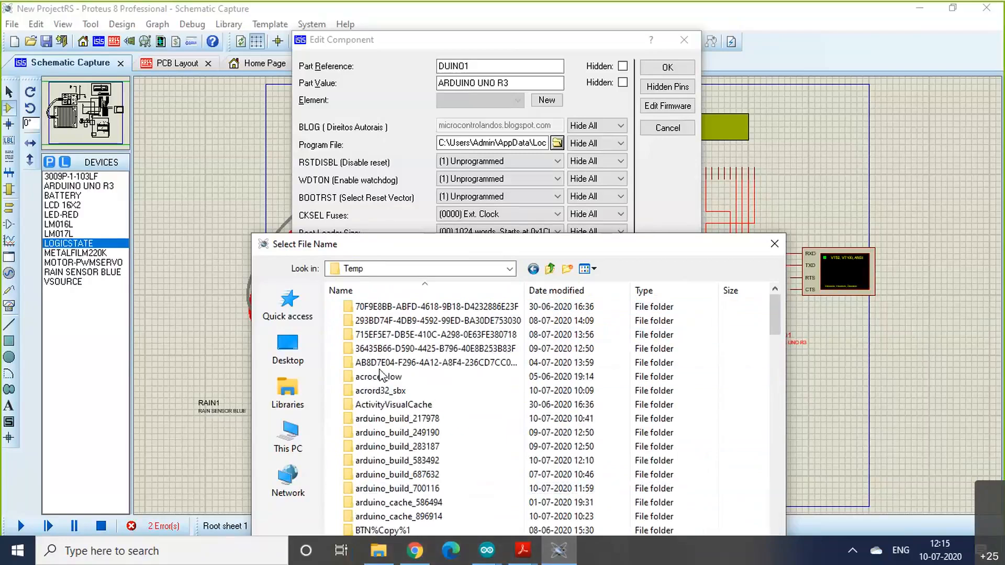
# Step: Load rainsensorproteustest.ino.hex from the arduino_build_583492 folder as DUINO1's program file and accept the component properties
pyautogui.scroll(1, 416, 411)
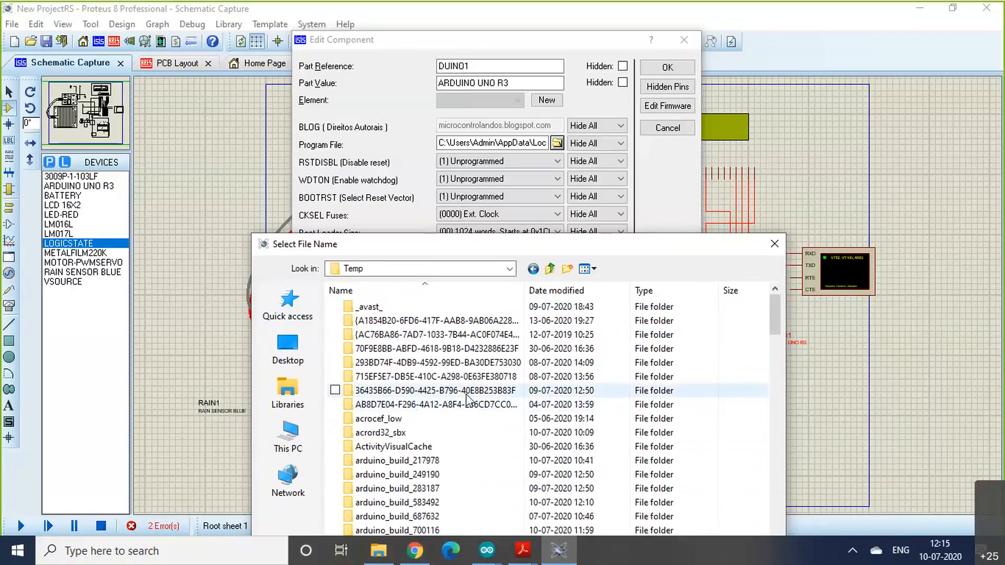
pyautogui.click(431, 503)
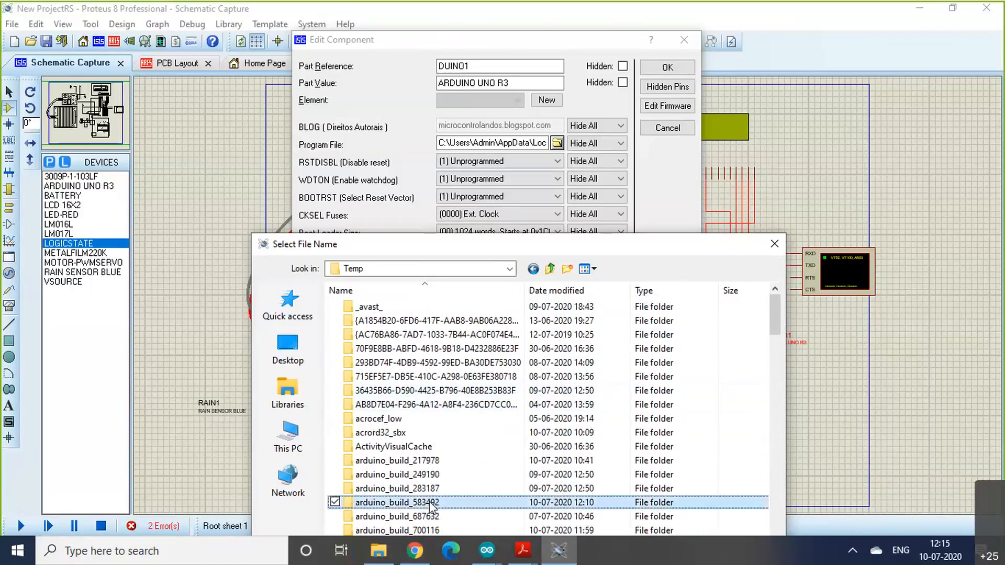
pyautogui.doubleClick(431, 503)
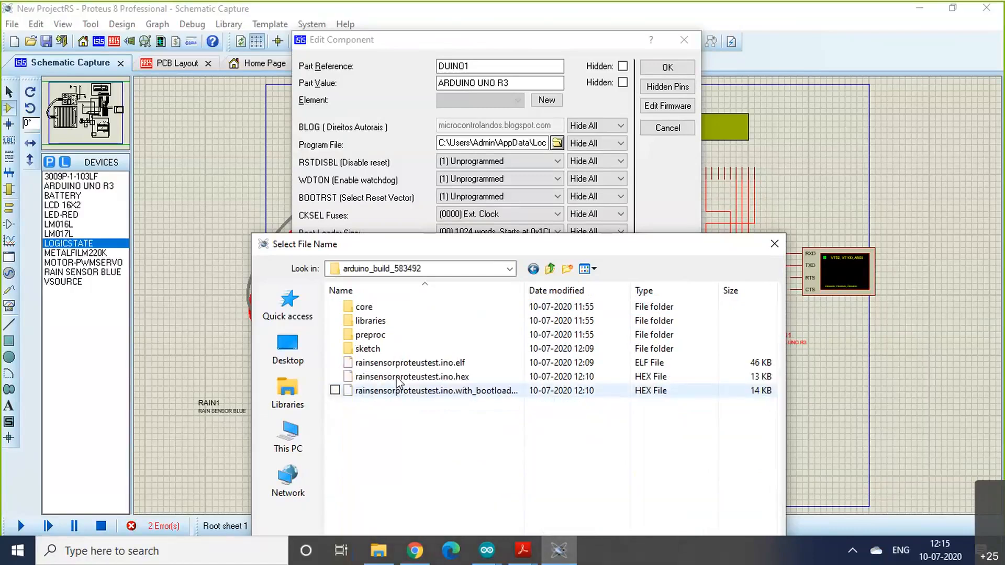
pyautogui.click(428, 378)
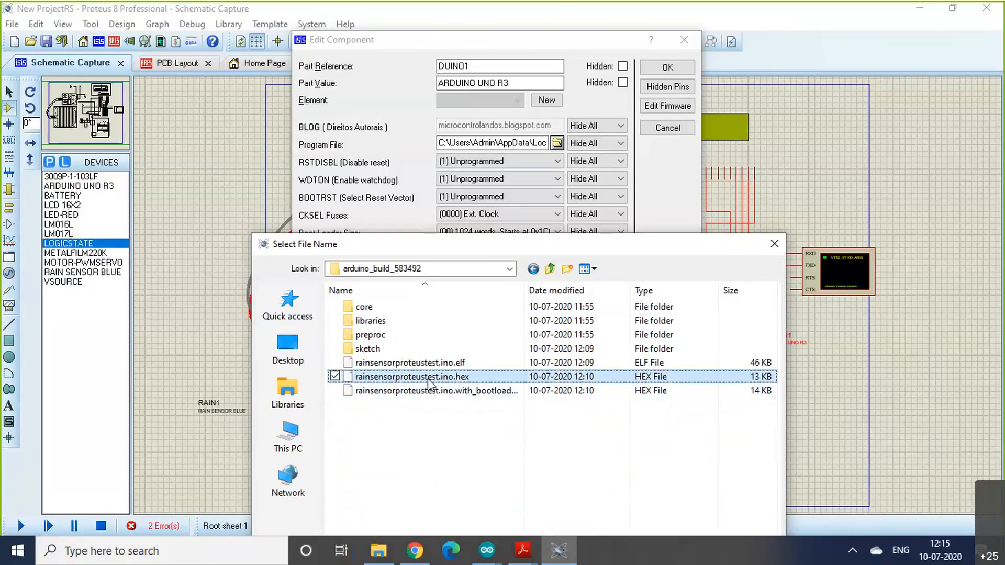
pyautogui.doubleClick(428, 378)
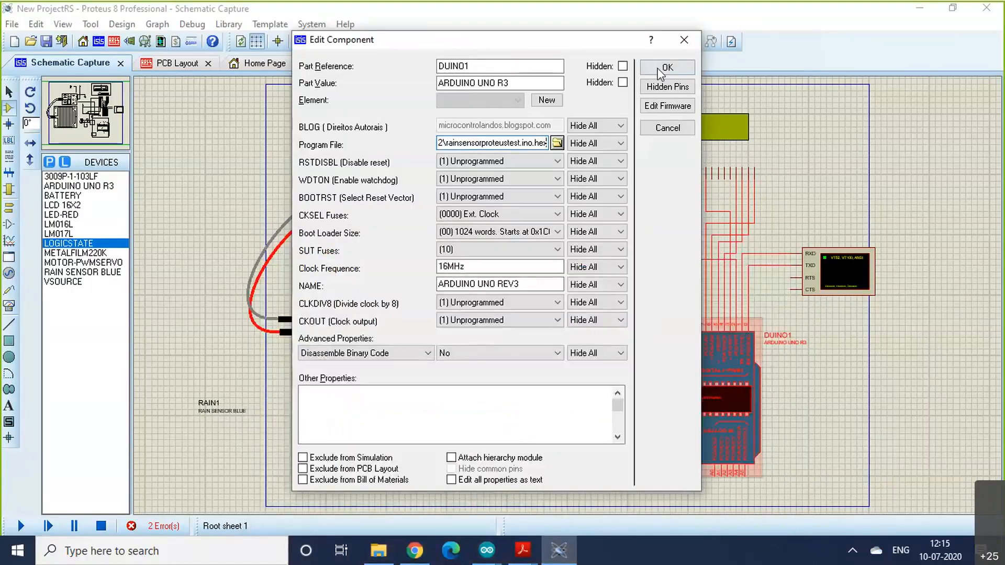
pyautogui.click(661, 68)
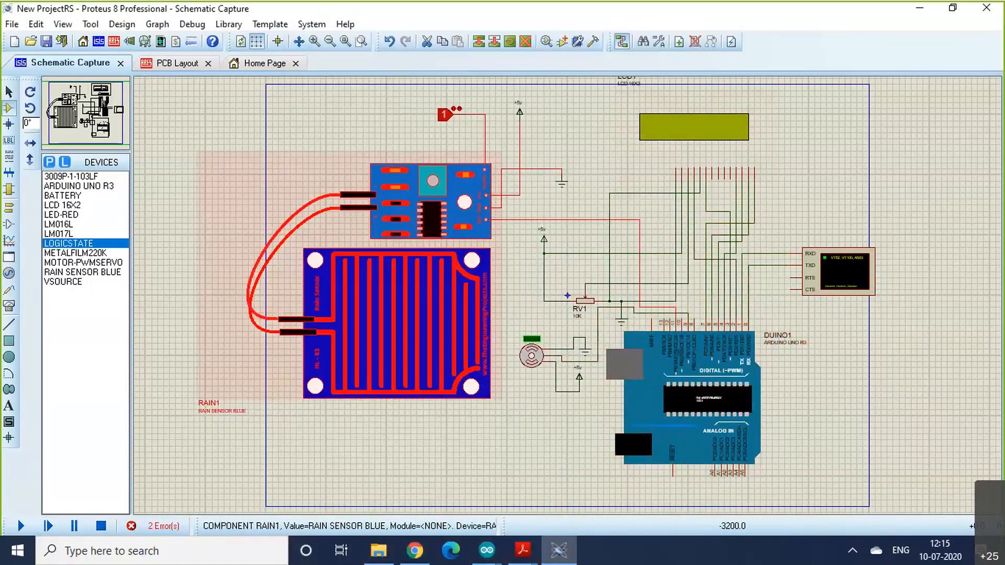
# Step: Pick RainSensorsTEP.HEX as the program file in the RAIN1 rain sensor's properties, and close them without accepting
pyautogui.doubleClick(375, 298)
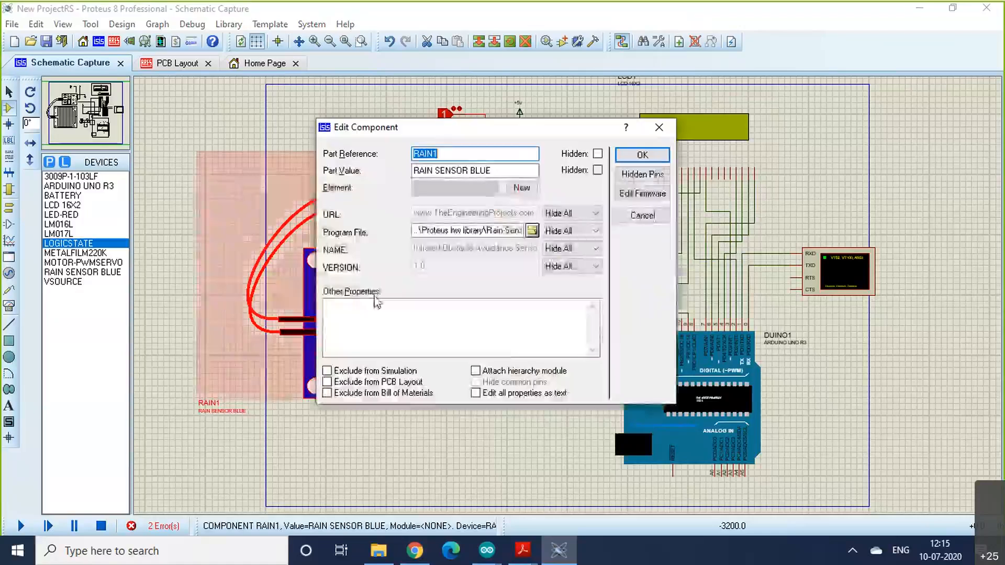
pyautogui.click(533, 230)
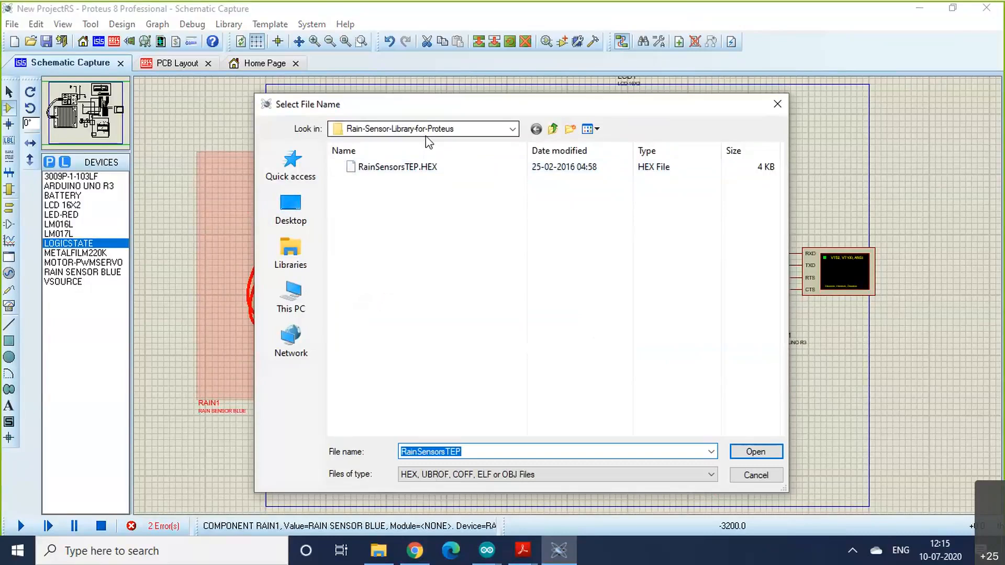
pyautogui.click(424, 173)
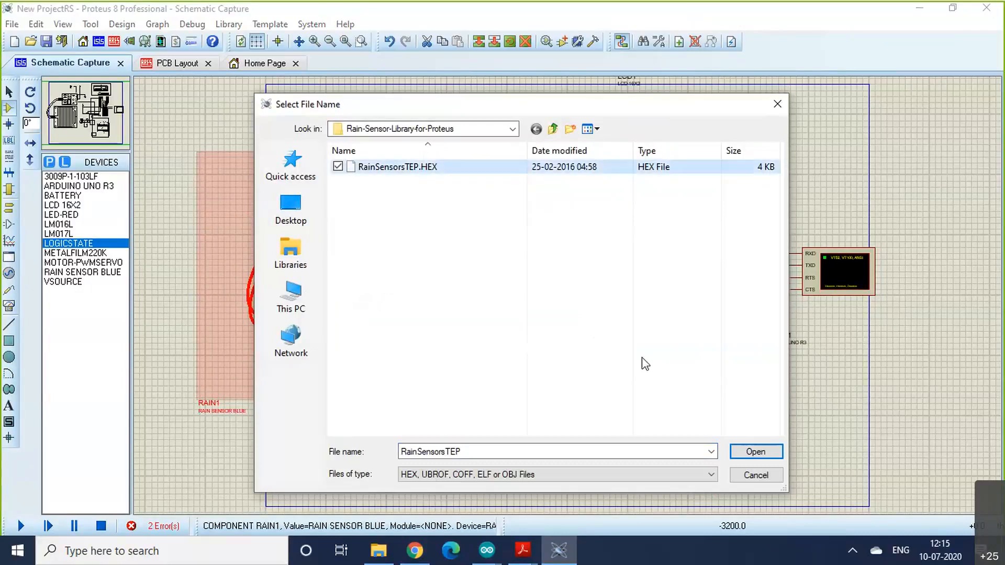
pyautogui.click(757, 452)
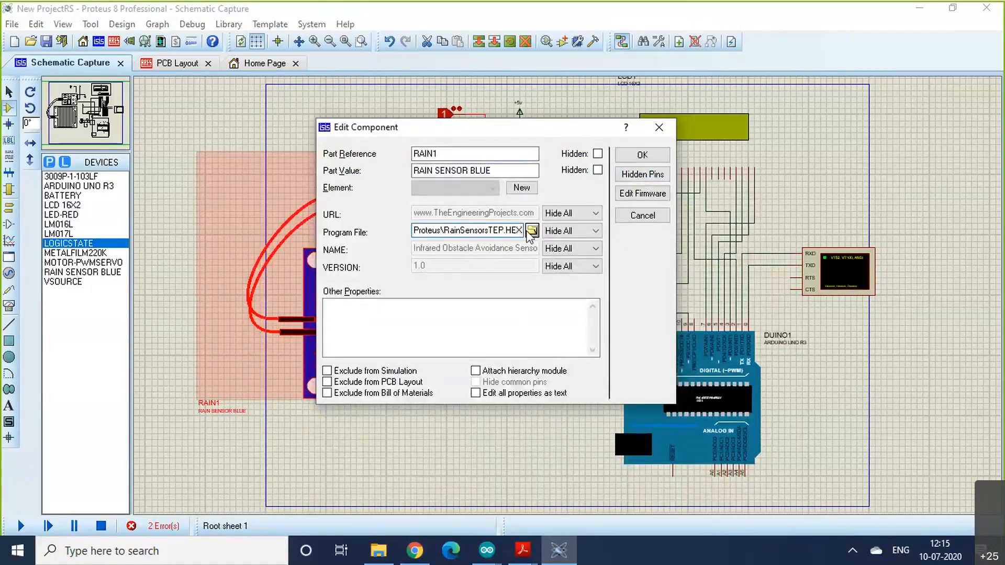
pyautogui.click(660, 129)
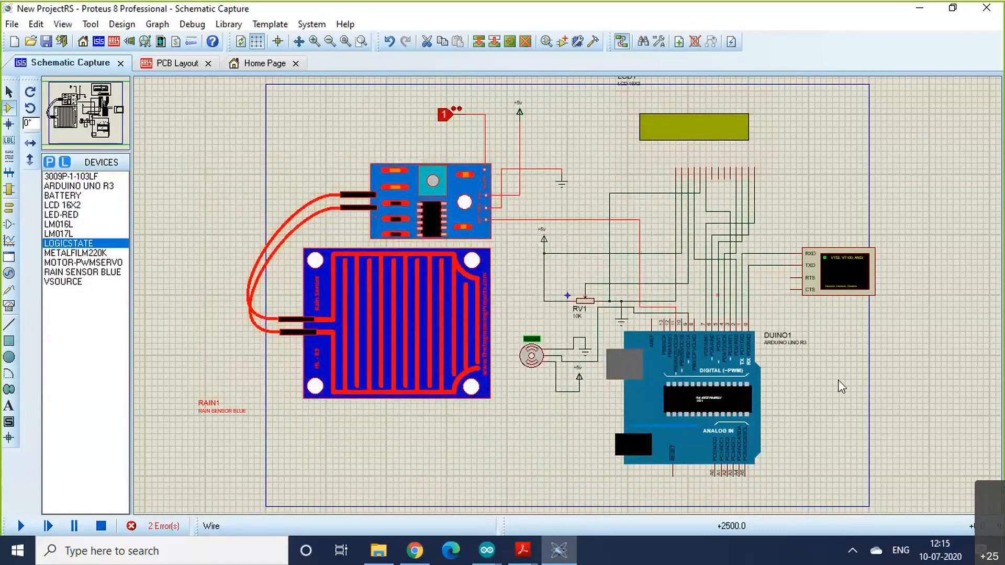
pyautogui.click(924, 220)
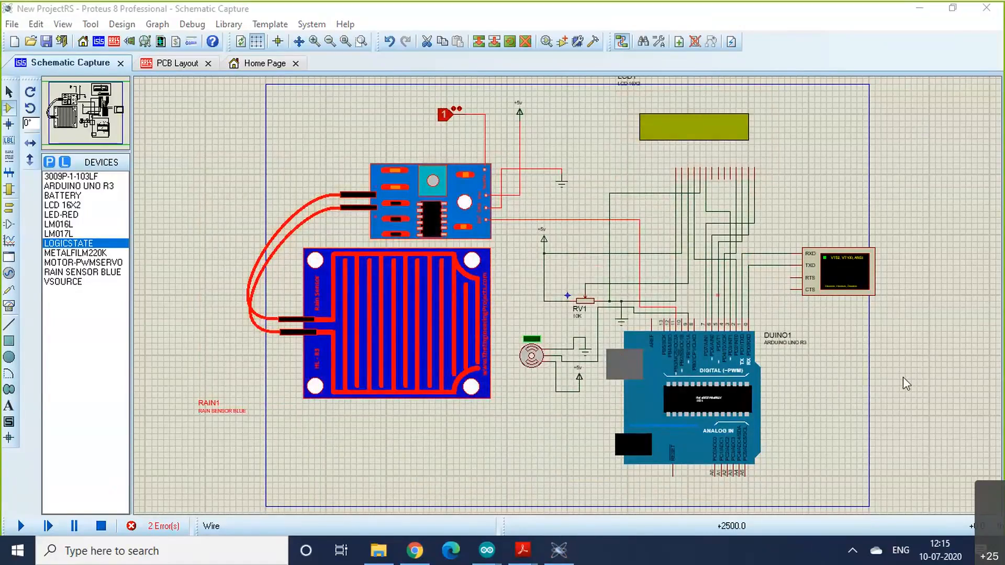
# Step: Check LCD1's component properties and the simulation error log, closing each one after viewing
pyautogui.click(714, 131)
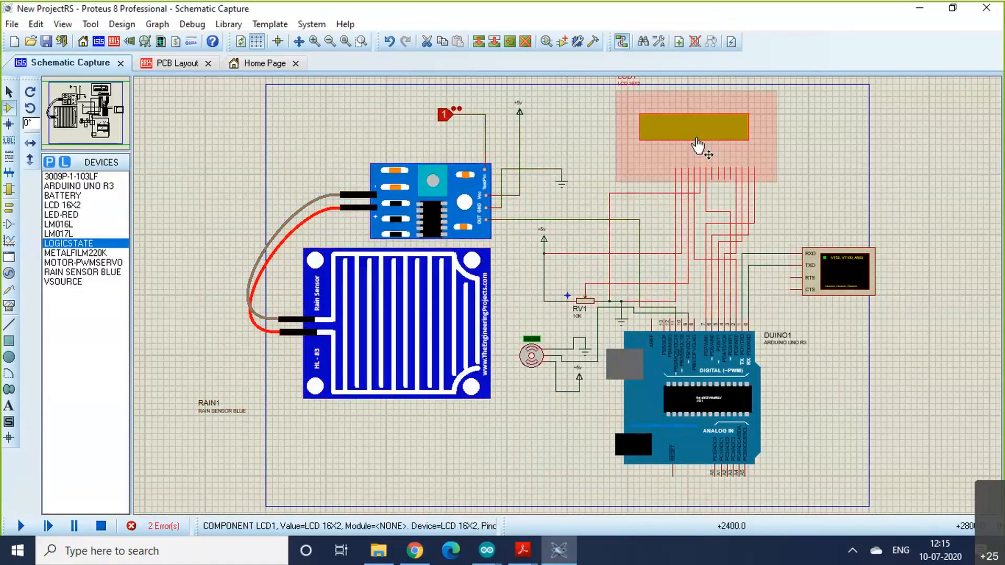
pyautogui.doubleClick(699, 146)
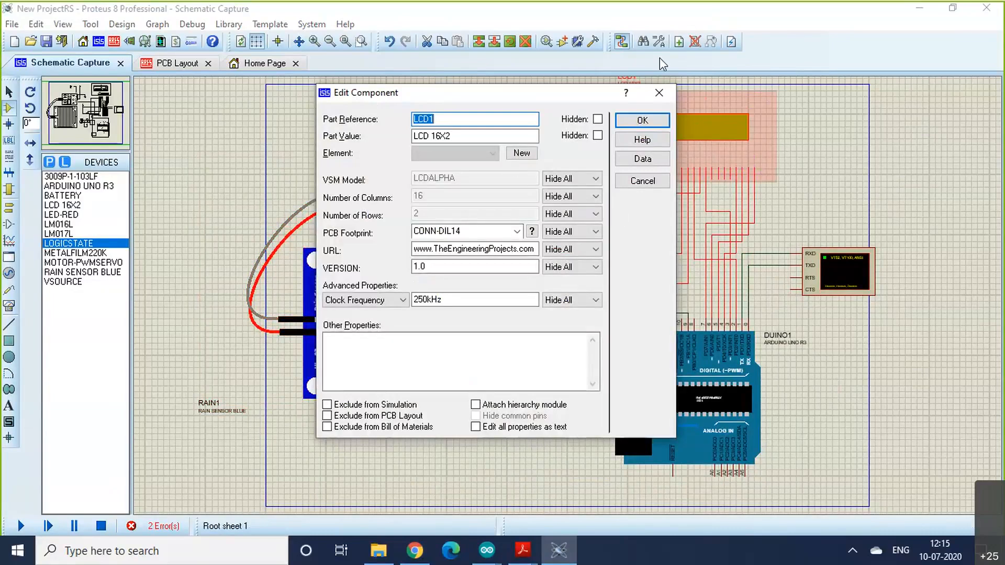
pyautogui.click(658, 94)
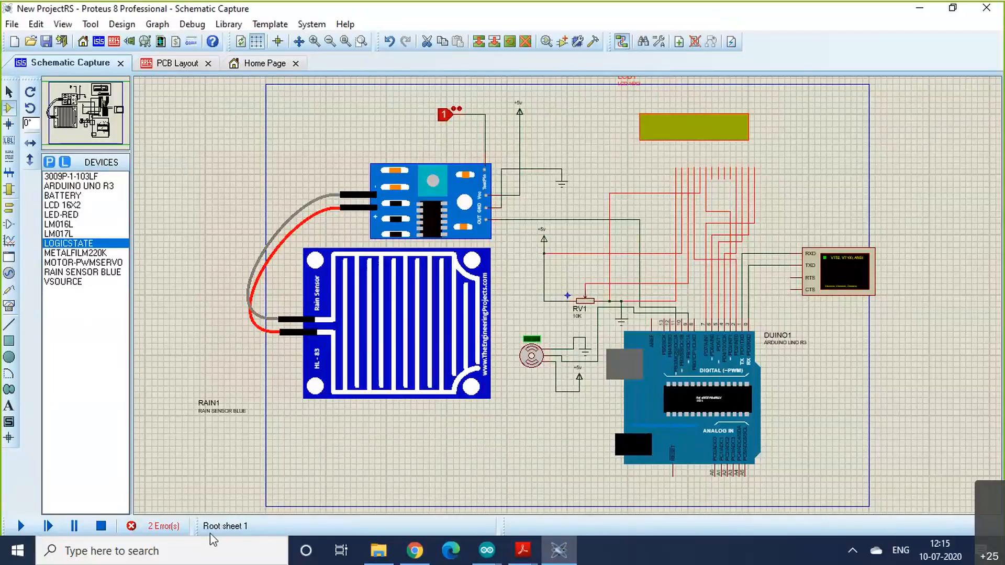
pyautogui.click(132, 528)
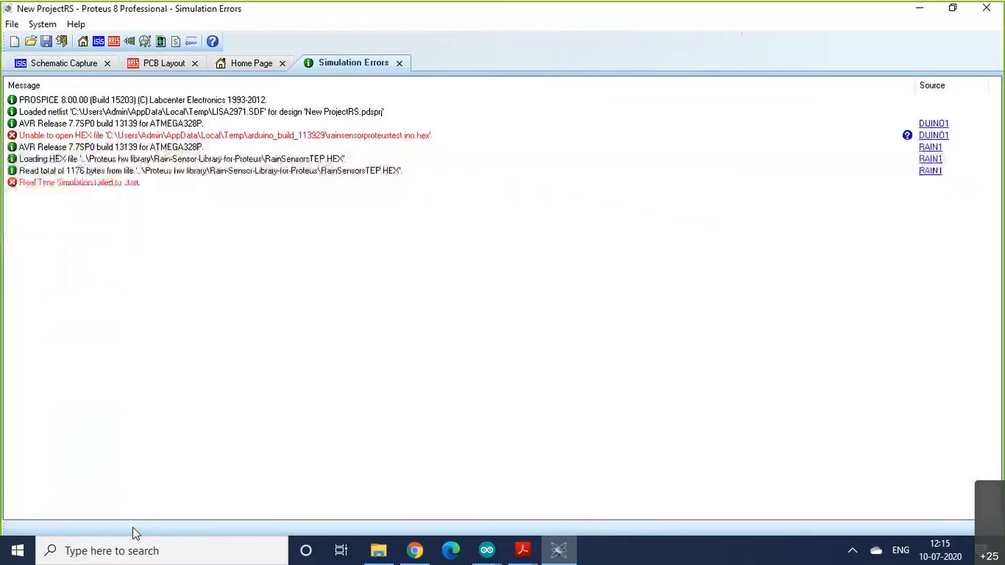
pyautogui.click(401, 64)
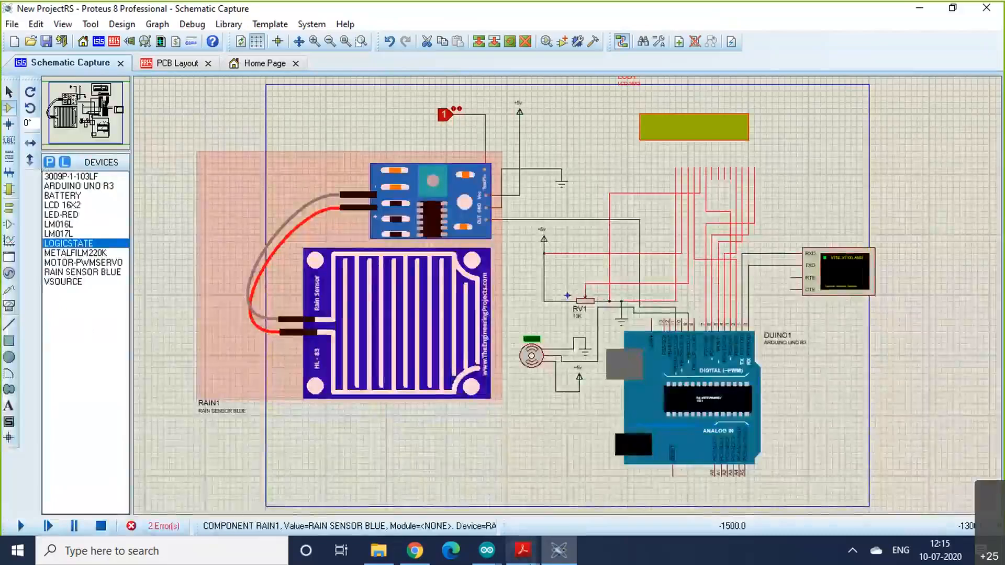
# Step: Run the simulation with the rain sensor's logic state switched to 0, and open the Virtual Terminal
pyautogui.click(487, 551)
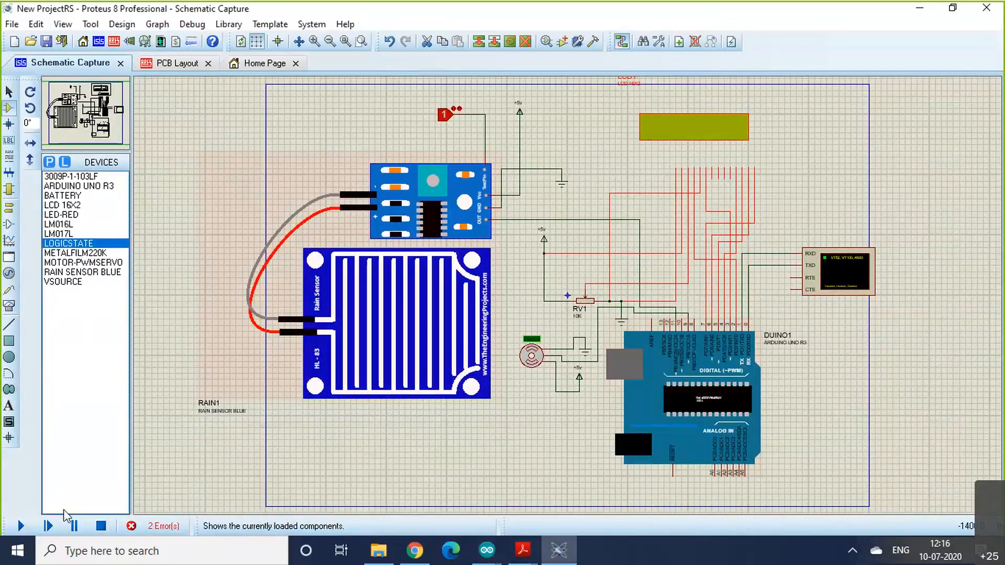
pyautogui.click(20, 526)
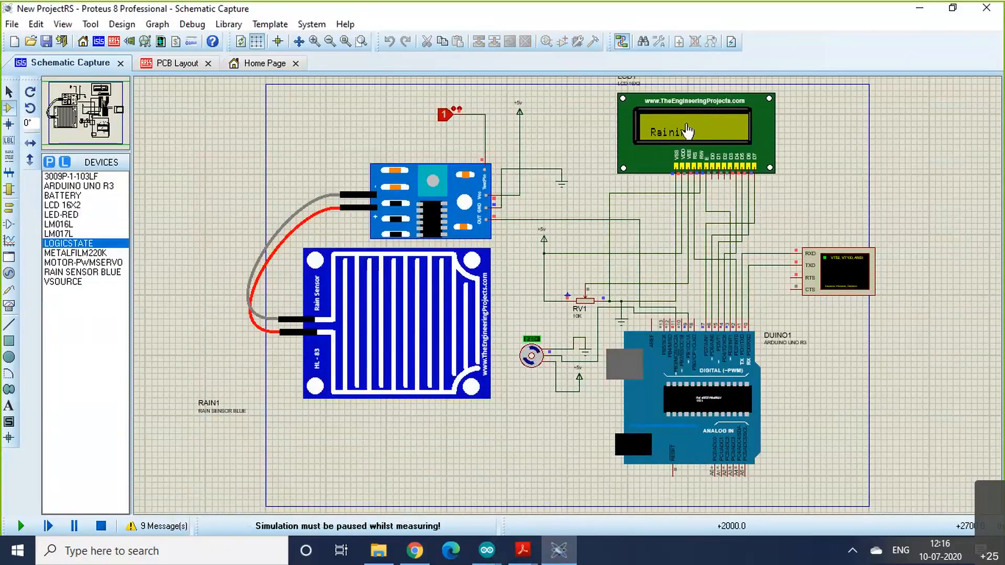
pyautogui.click(445, 115)
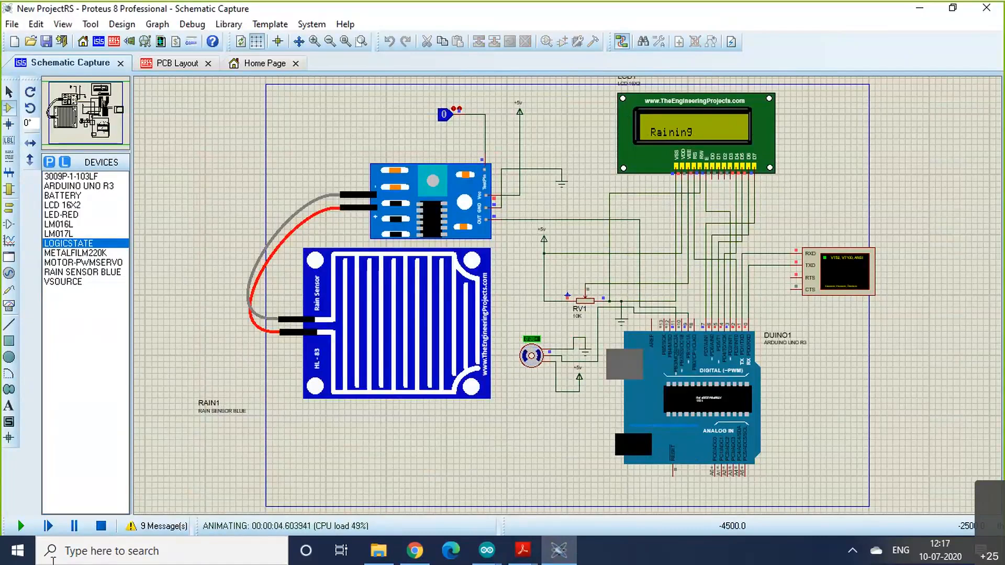
pyautogui.click(204, 24)
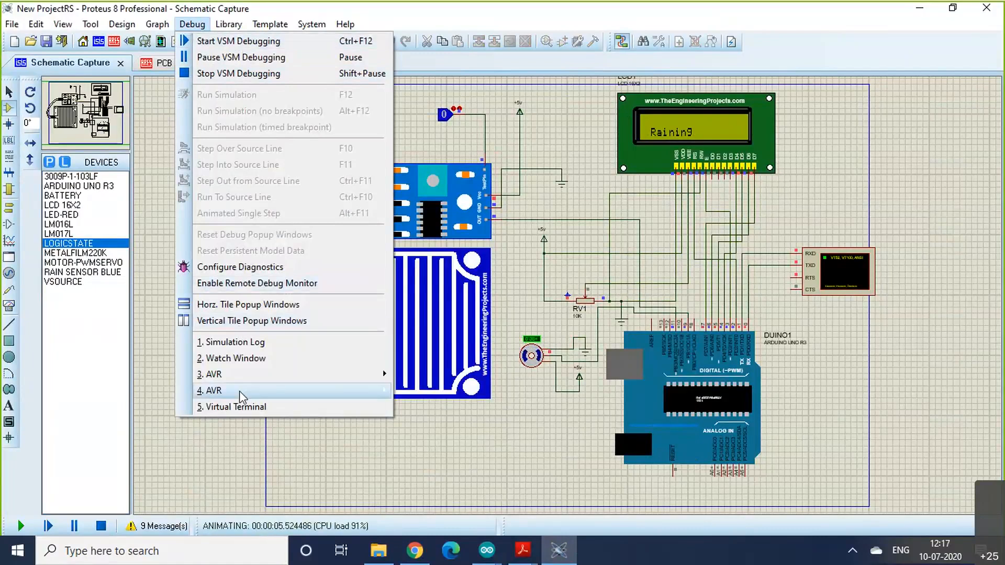
pyautogui.click(245, 408)
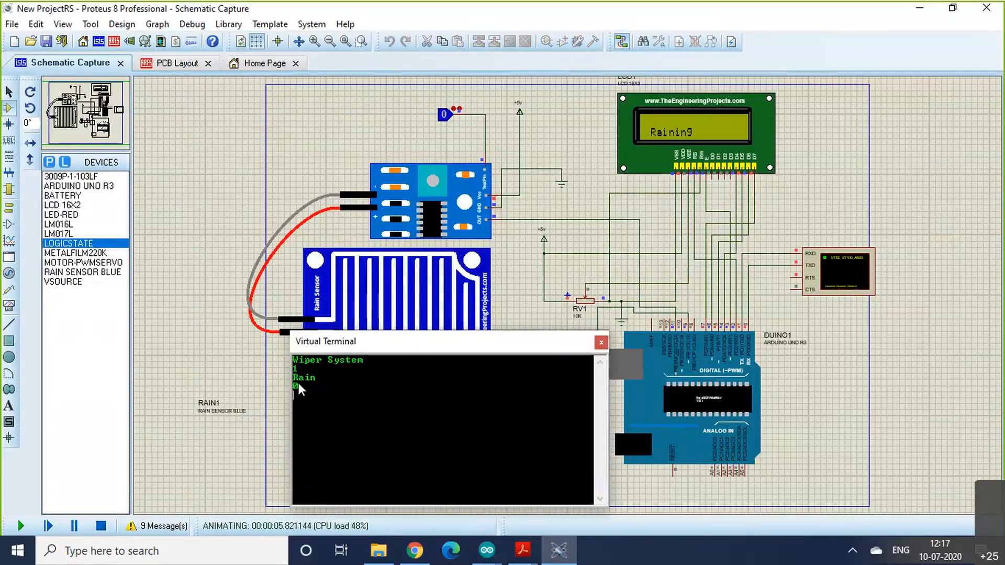
# Step: Restart the simulation and switch the rain sensor's logic state to 1 and back to 0
pyautogui.click(101, 526)
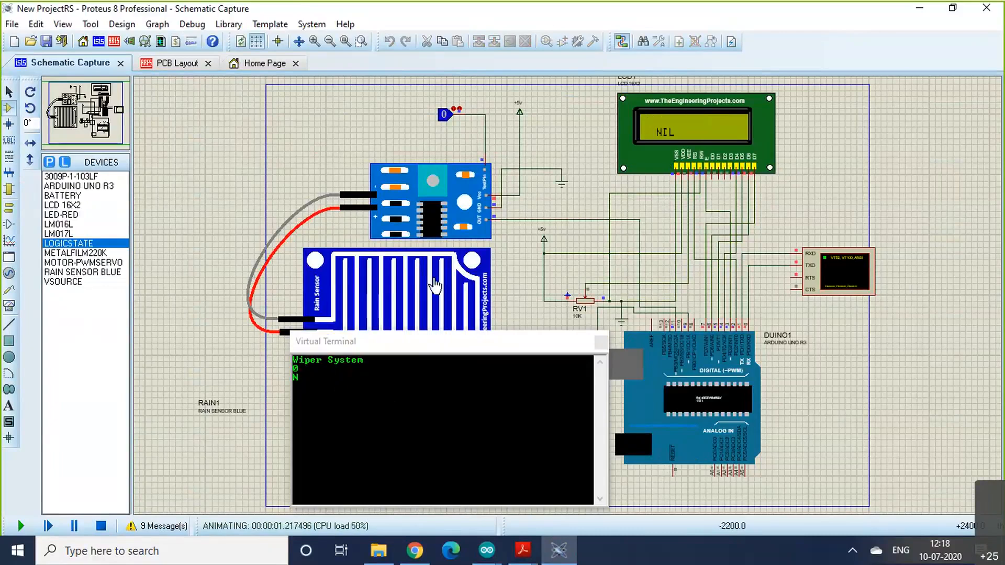
pyautogui.click(444, 114)
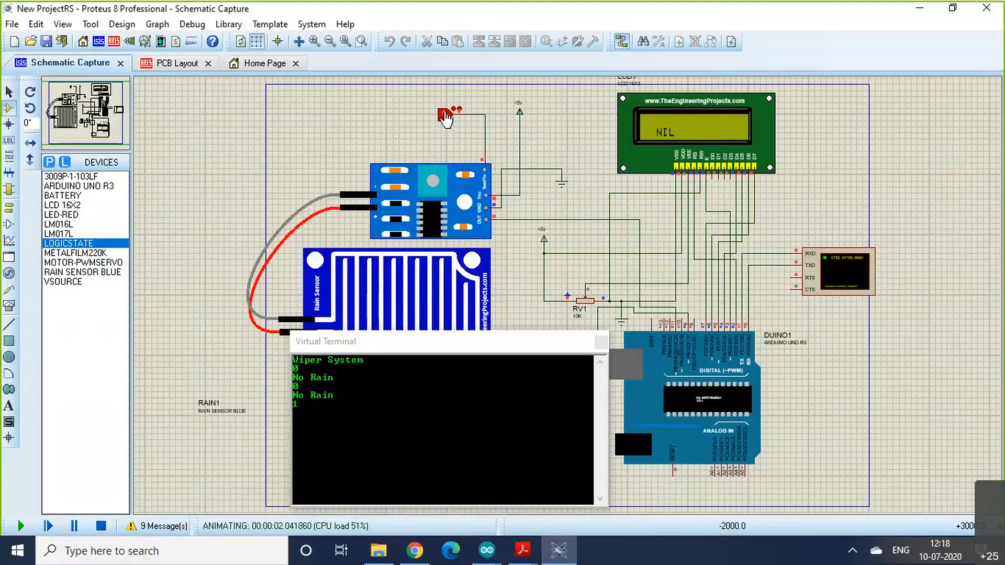
pyautogui.click(445, 116)
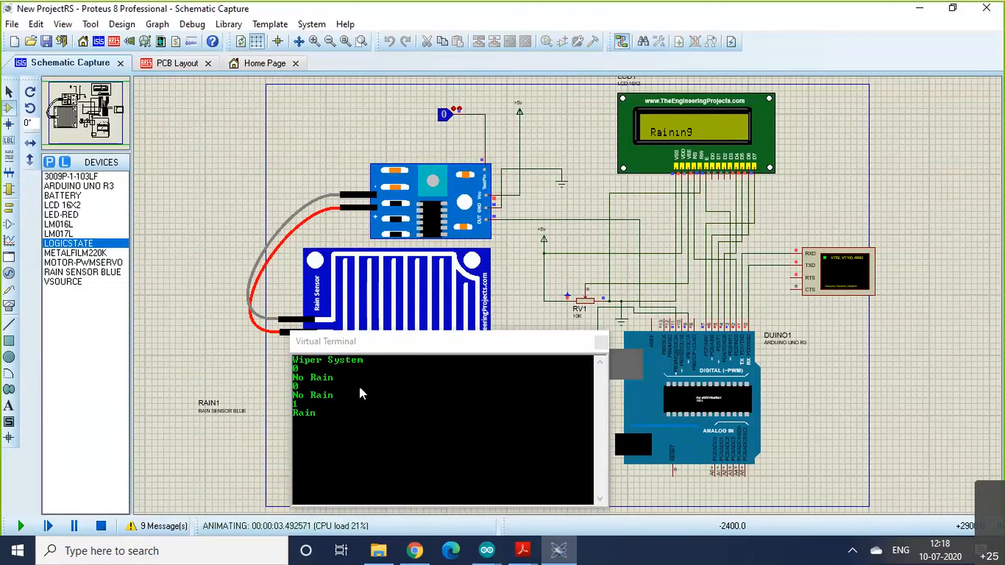
# Step: Switch the rain sensor's logic state to 1 and move the Virtual Terminal window clear of the servo motor
pyautogui.click(445, 121)
pyautogui.click(510, 343)
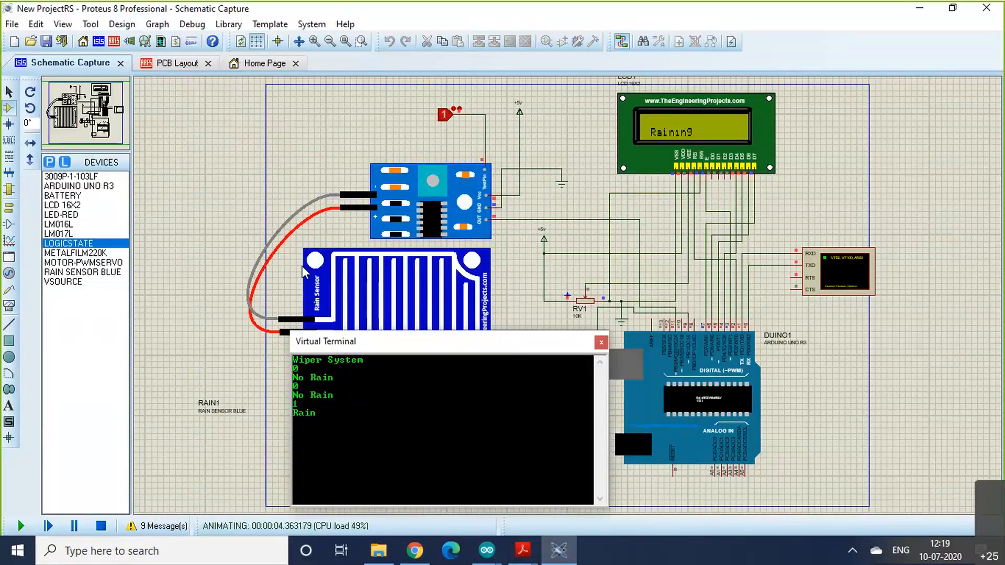
pyautogui.moveTo(293, 194); pyautogui.dragTo(292, 194)
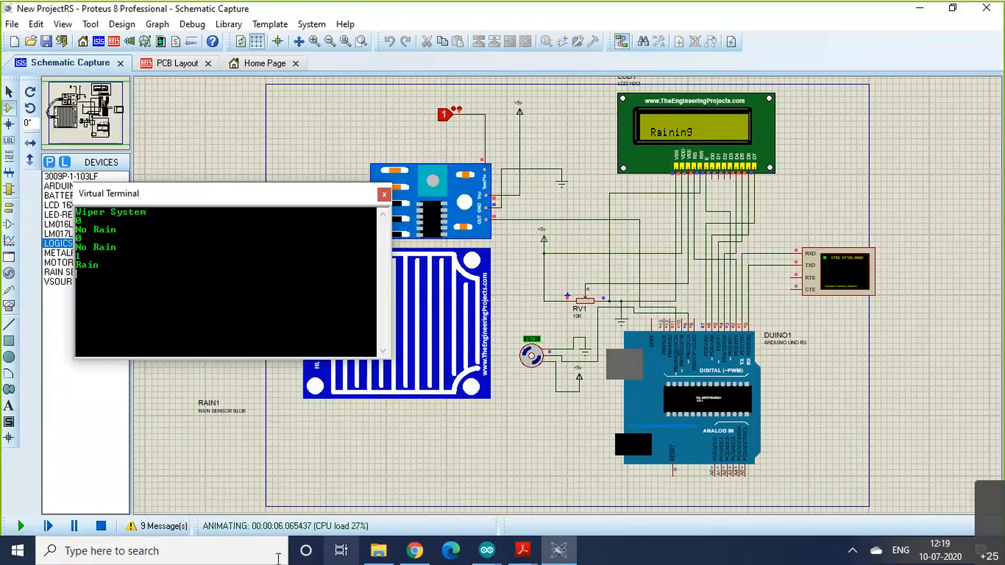
# Step: Switch to the rainsensorproteustest sketch in the Arduino IDE and examine the pin numbers in its LiquidCrystal lcd declaration
pyautogui.click(487, 551)
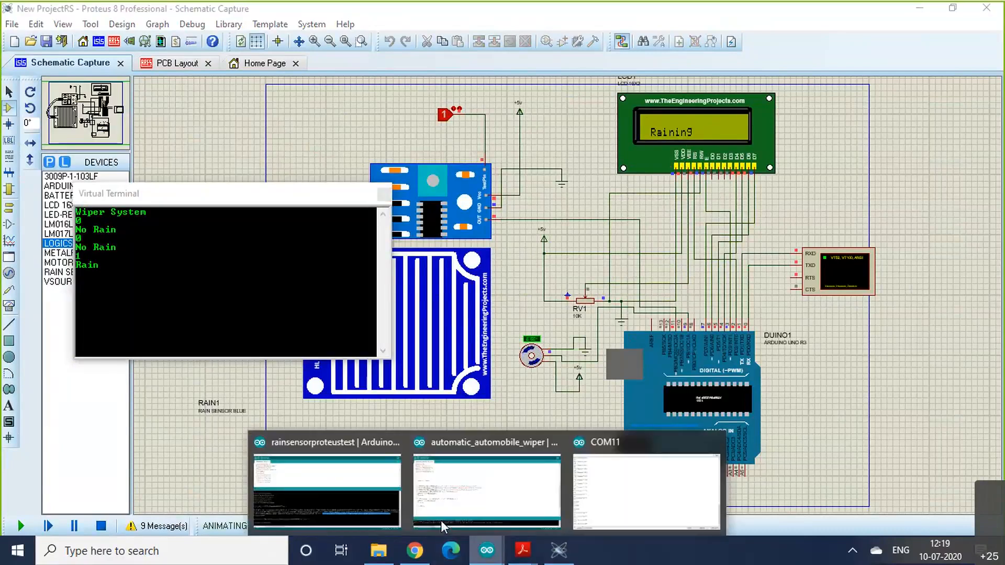
pyautogui.click(329, 490)
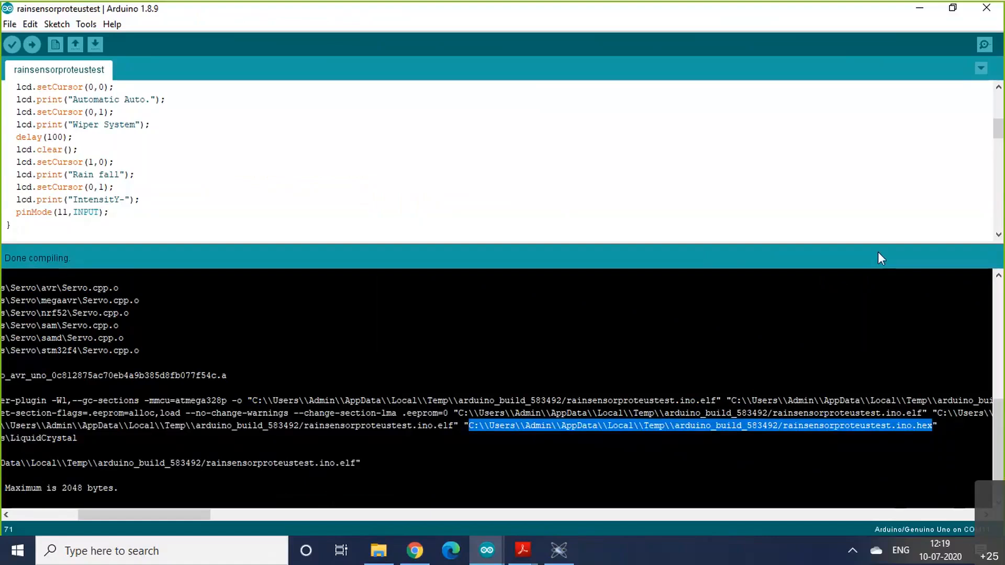
pyautogui.moveTo(999, 127); pyautogui.dragTo(1002, 87)
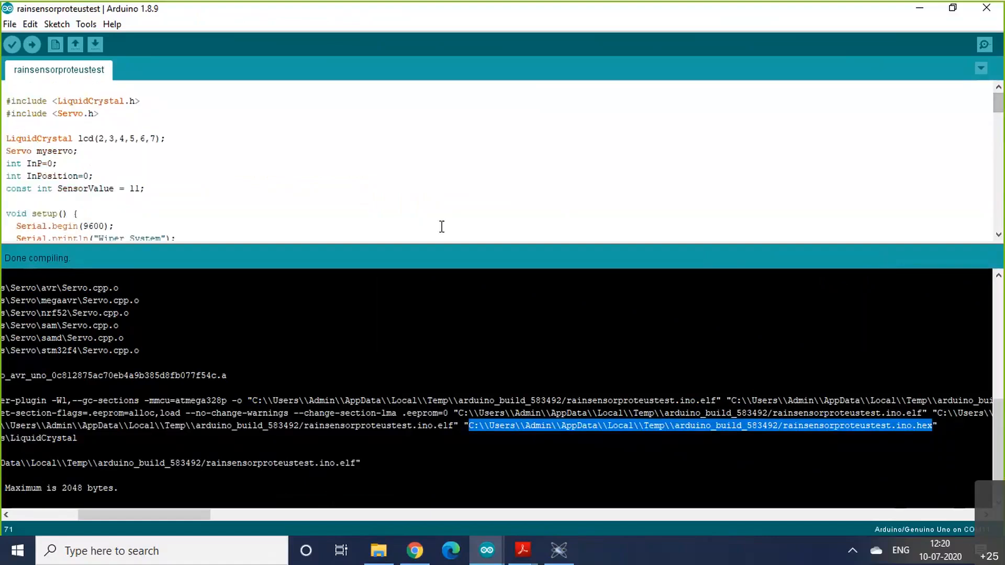
pyautogui.click(99, 145)
pyautogui.click(132, 137)
pyautogui.moveTo(120, 138); pyautogui.dragTo(157, 137)
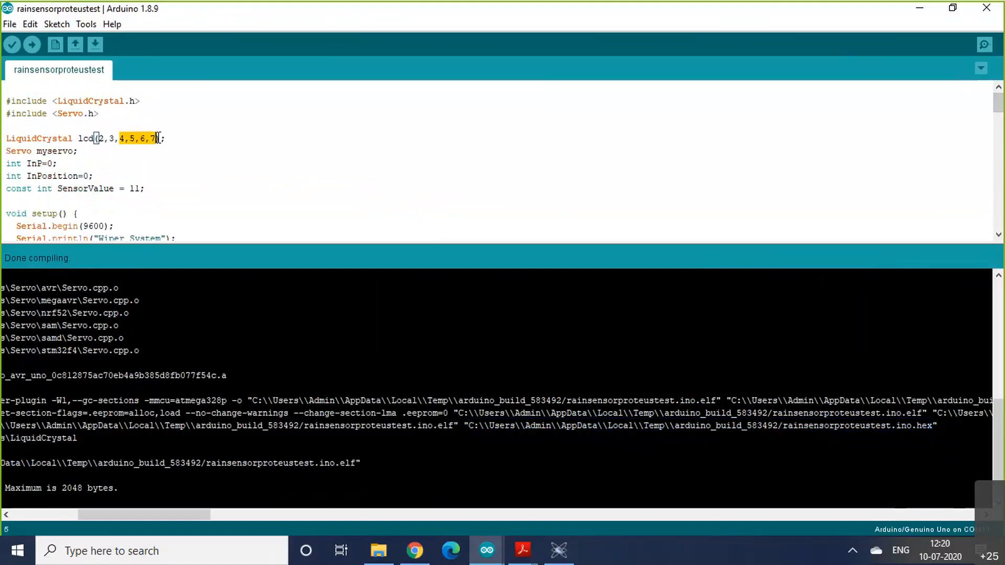
pyautogui.click(108, 137)
pyautogui.doubleClick(115, 138)
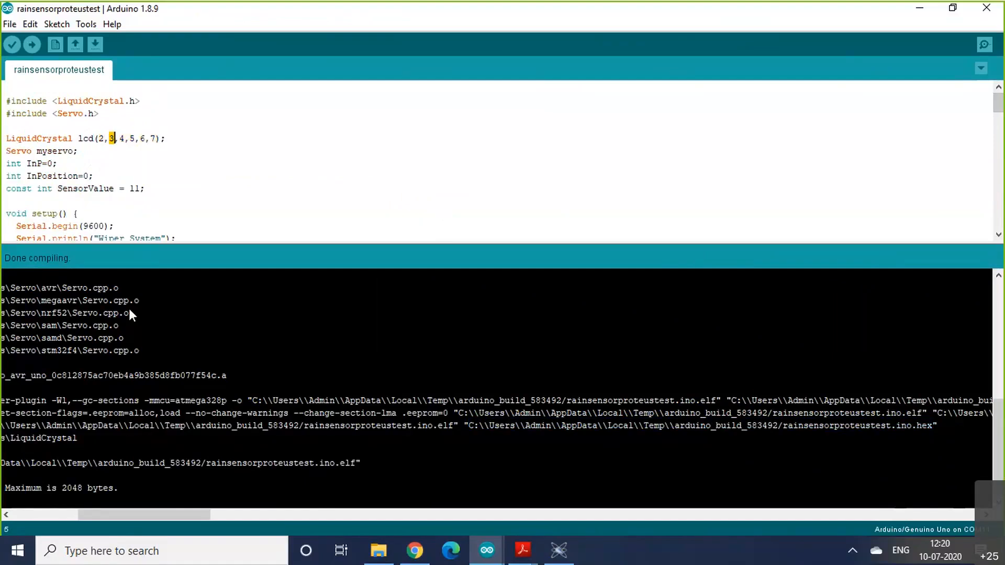
# Step: Open the recent sketch automatic_automobile_wiper and examine its rs, en and d4 to d7 LCD pin constants
pyautogui.click(11, 25)
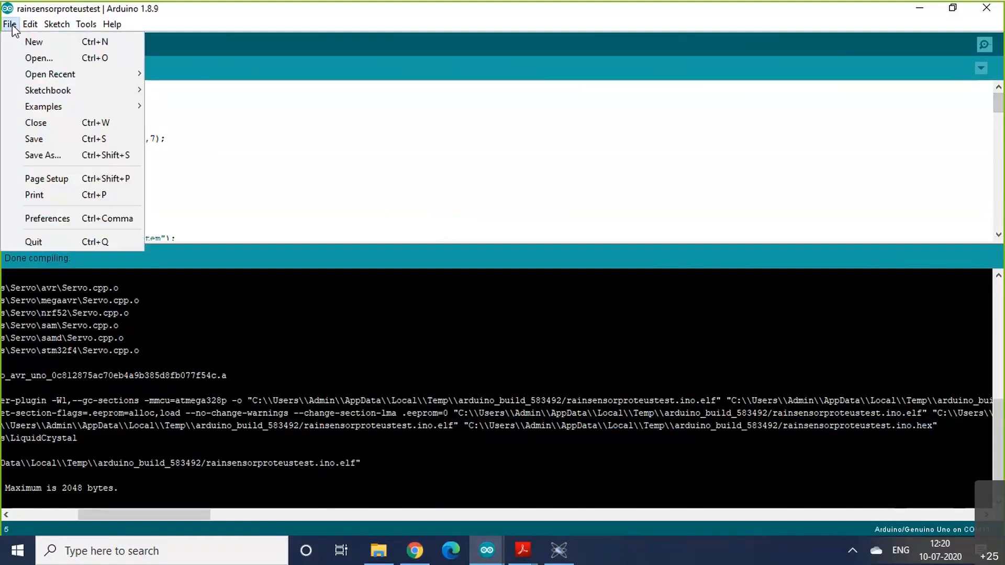
pyautogui.moveTo(79, 104)
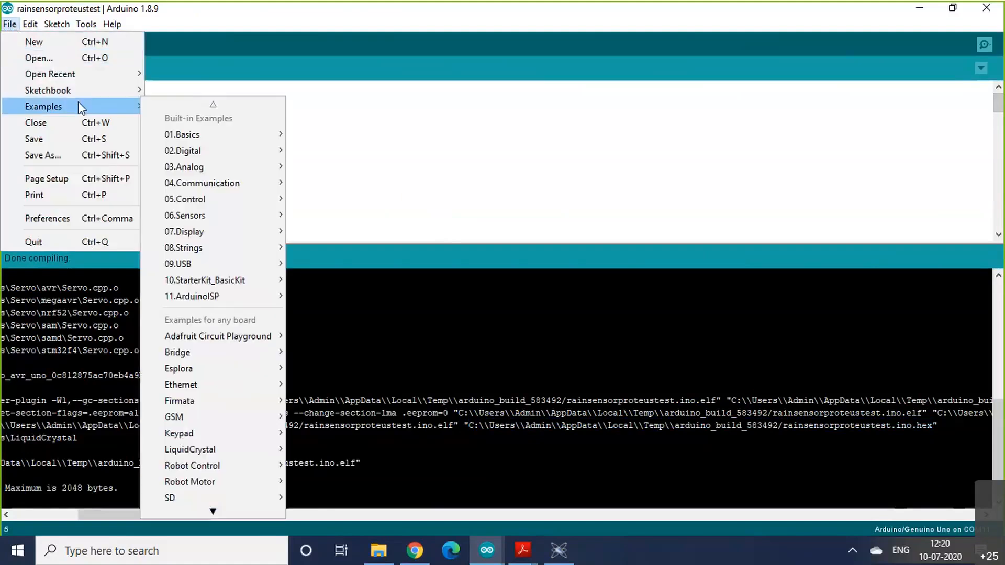
pyautogui.moveTo(103, 82)
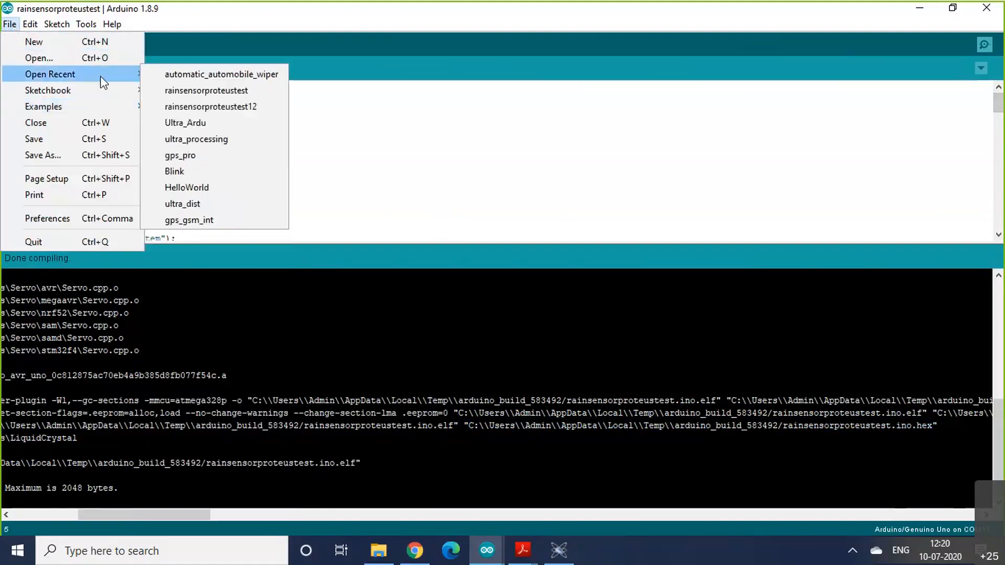
pyautogui.click(203, 78)
pyautogui.moveTo(1000, 356); pyautogui.dragTo(1001, 230)
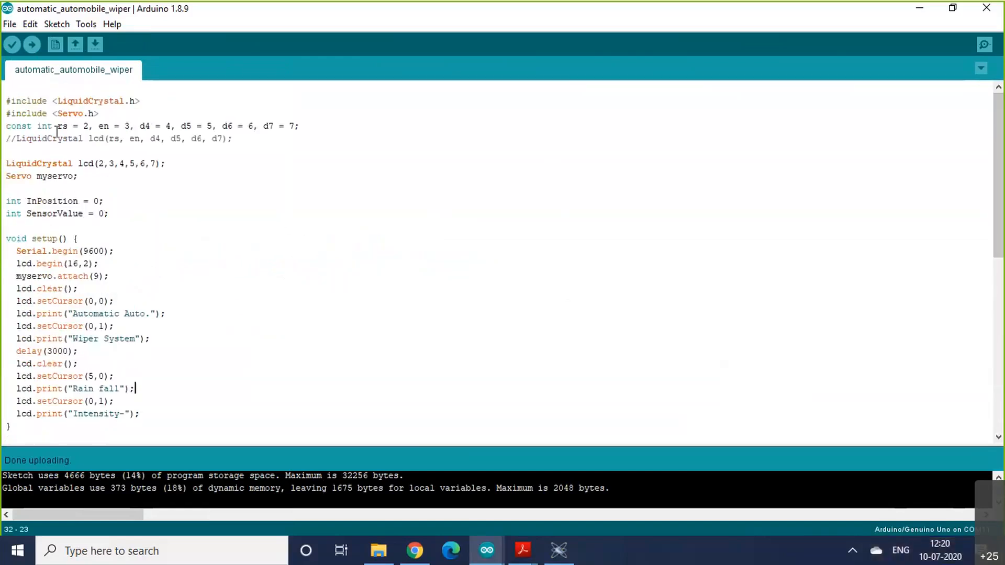
pyautogui.click(116, 138)
pyautogui.moveTo(116, 138); pyautogui.dragTo(73, 126)
pyautogui.moveTo(137, 126); pyautogui.dragTo(337, 129)
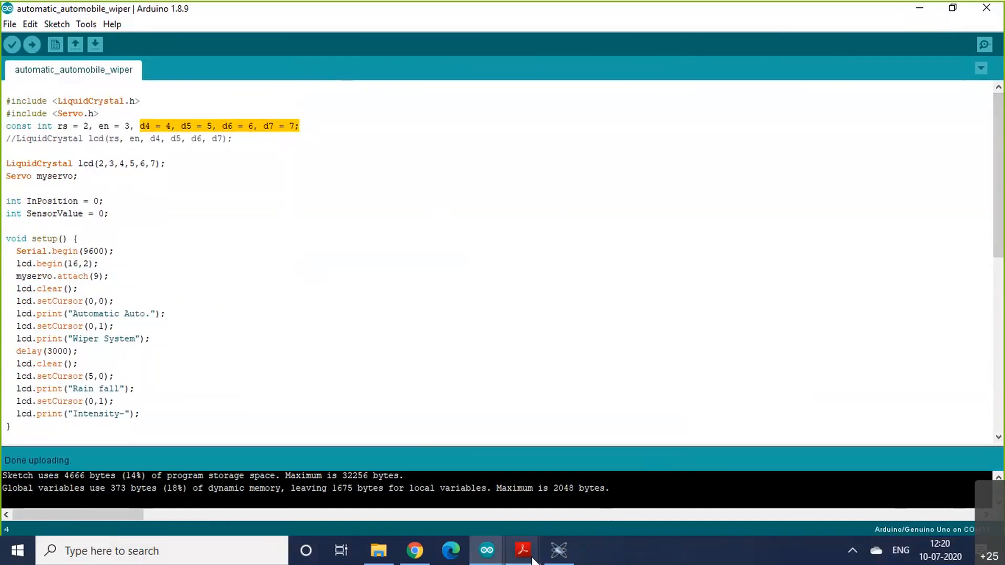
# Step: Return to the running Proteus simulation to check the LCD wiring, and bring up the open PDF documents
pyautogui.click(559, 550)
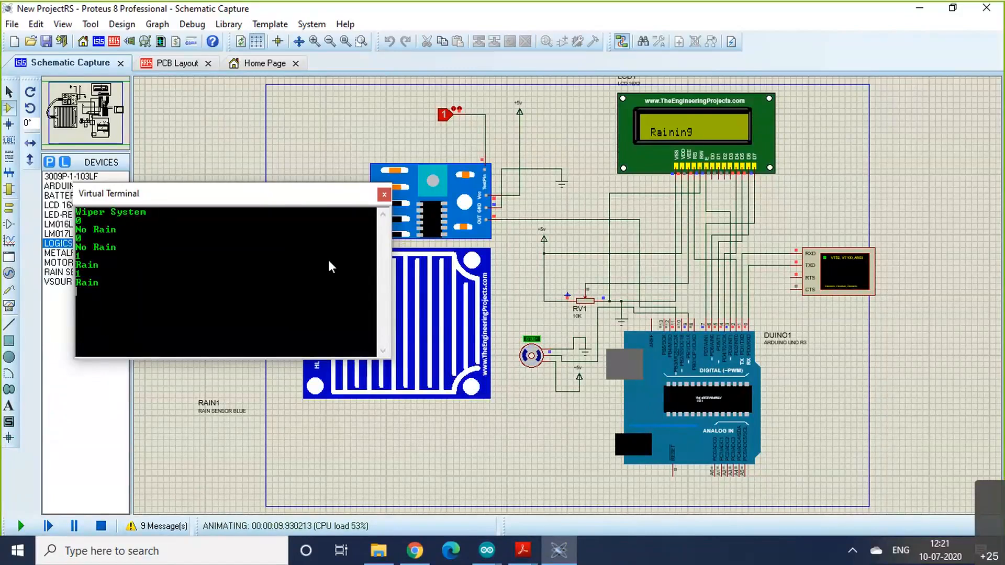
pyautogui.moveTo(522, 550)
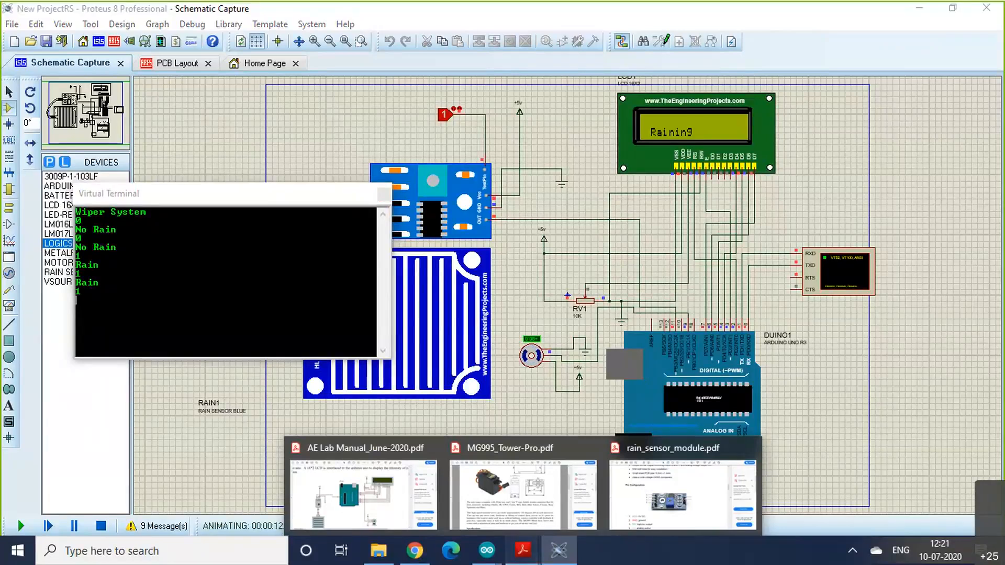
pyautogui.click(522, 550)
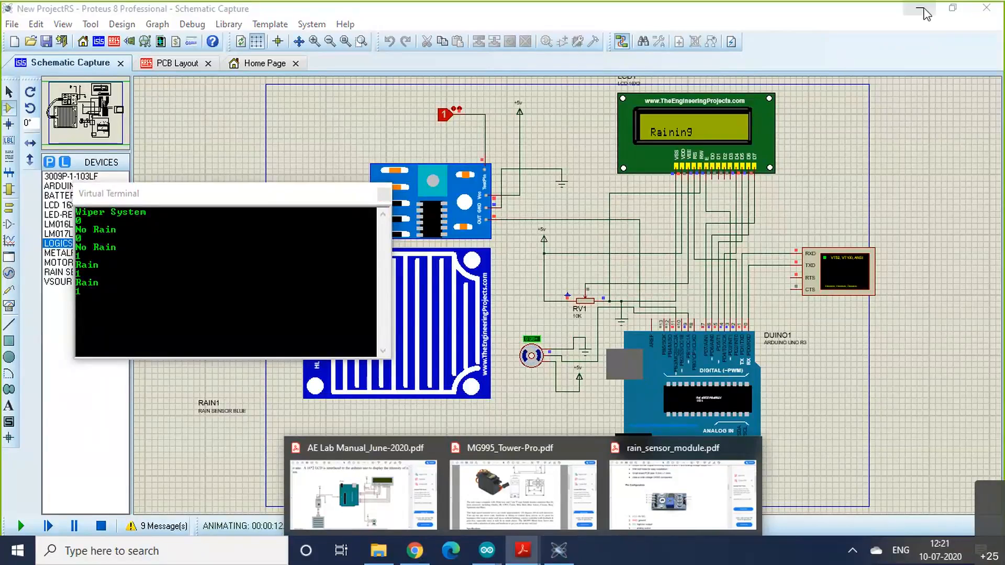